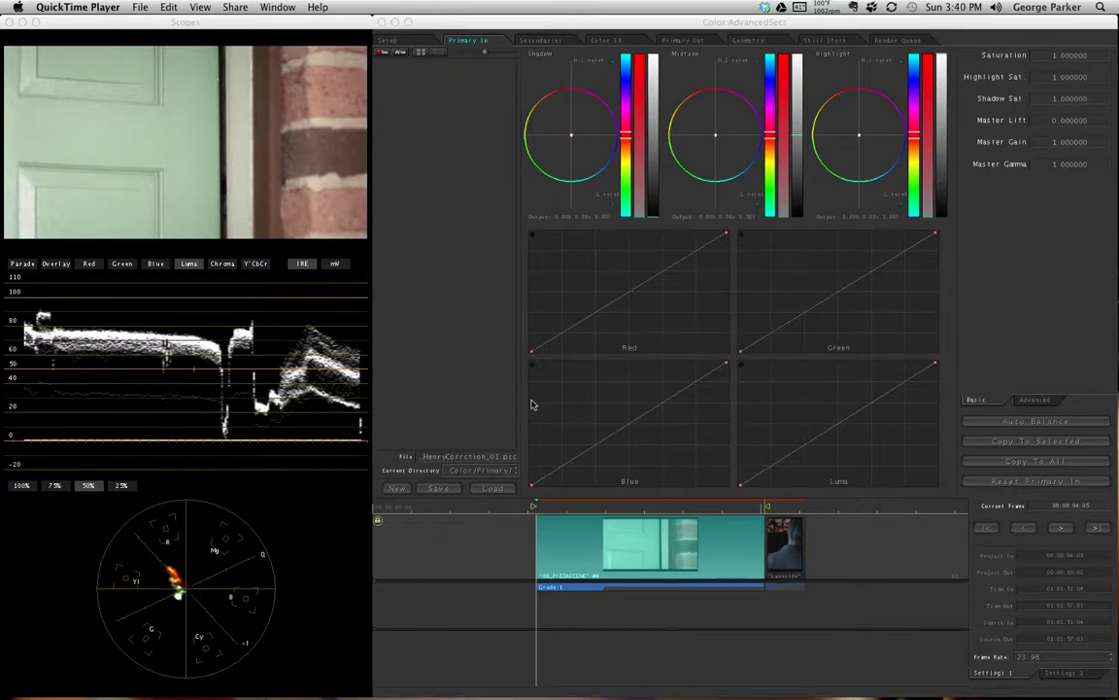
Step: Look through the door clip and the lakeside clip, and park the playhead where the man's face shows in the doorway
{"action": "left_click", "coordinate": [654, 508]}
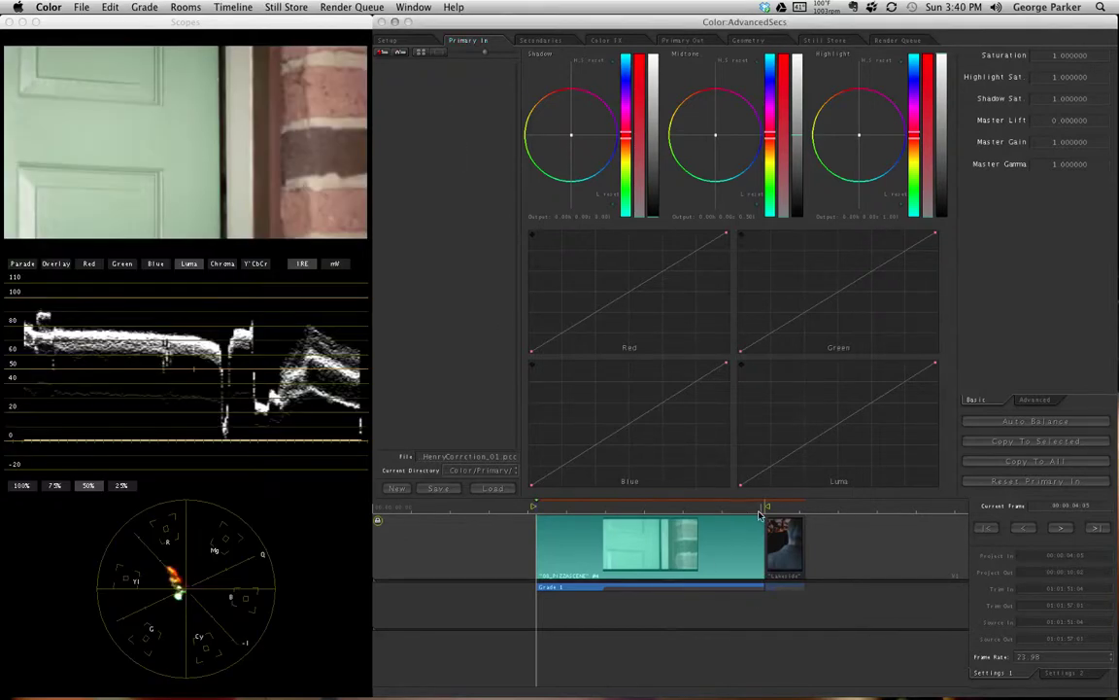
{"action": "left_click", "coordinate": [629, 512]}
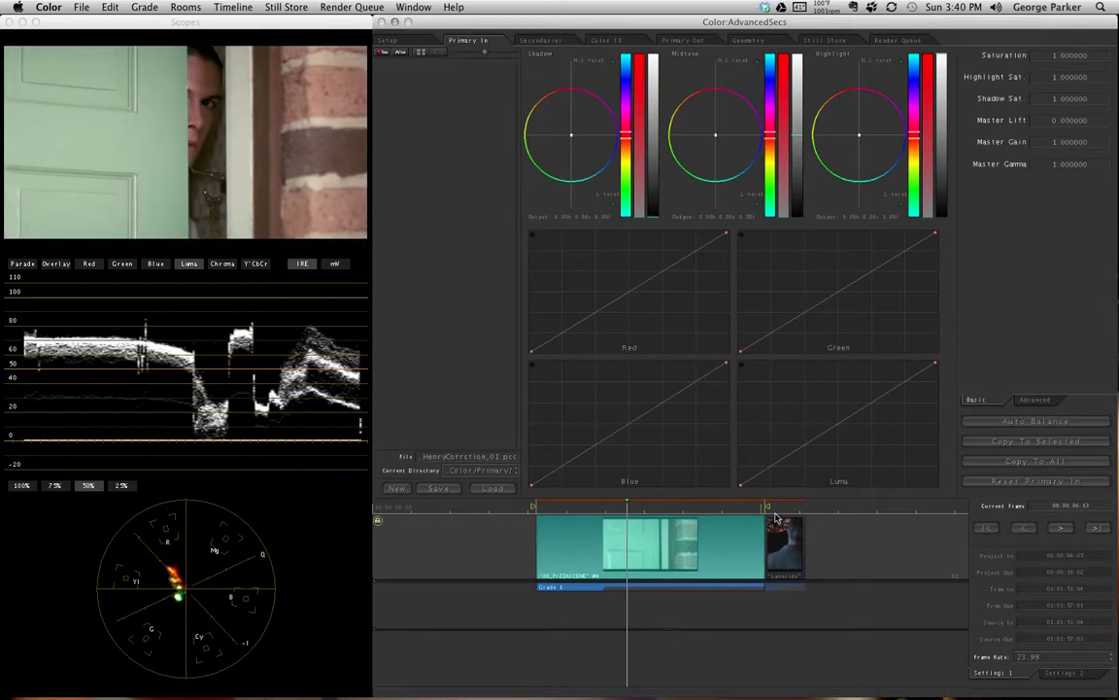
{"action": "left_click", "coordinate": [777, 508]}
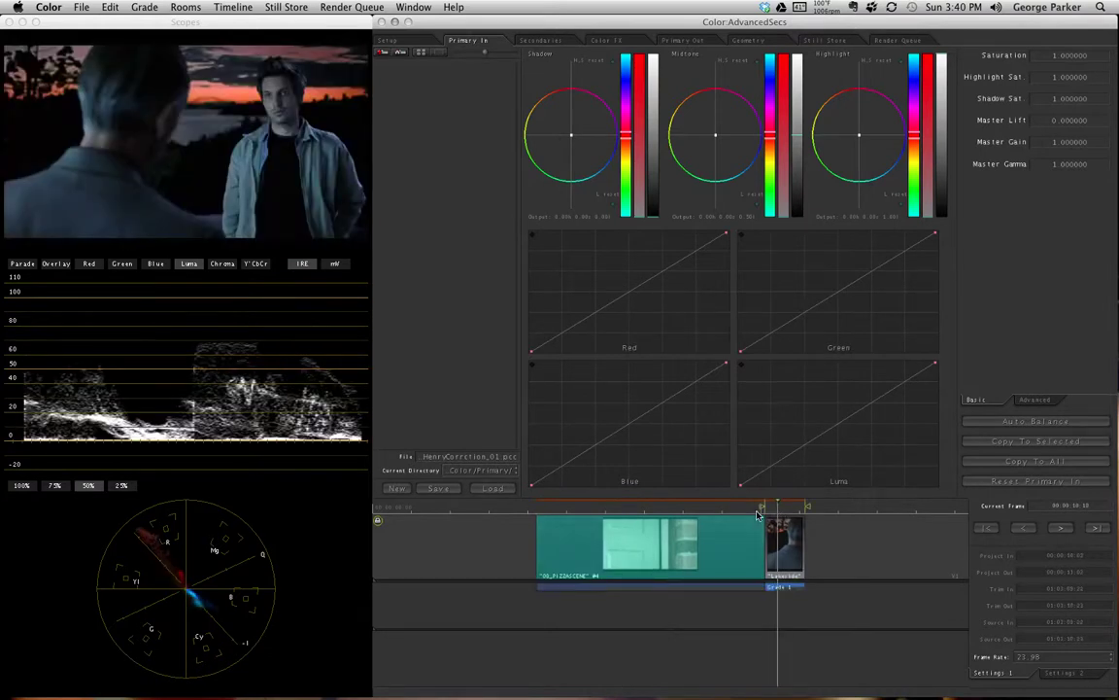
{"action": "left_click", "coordinate": [638, 510]}
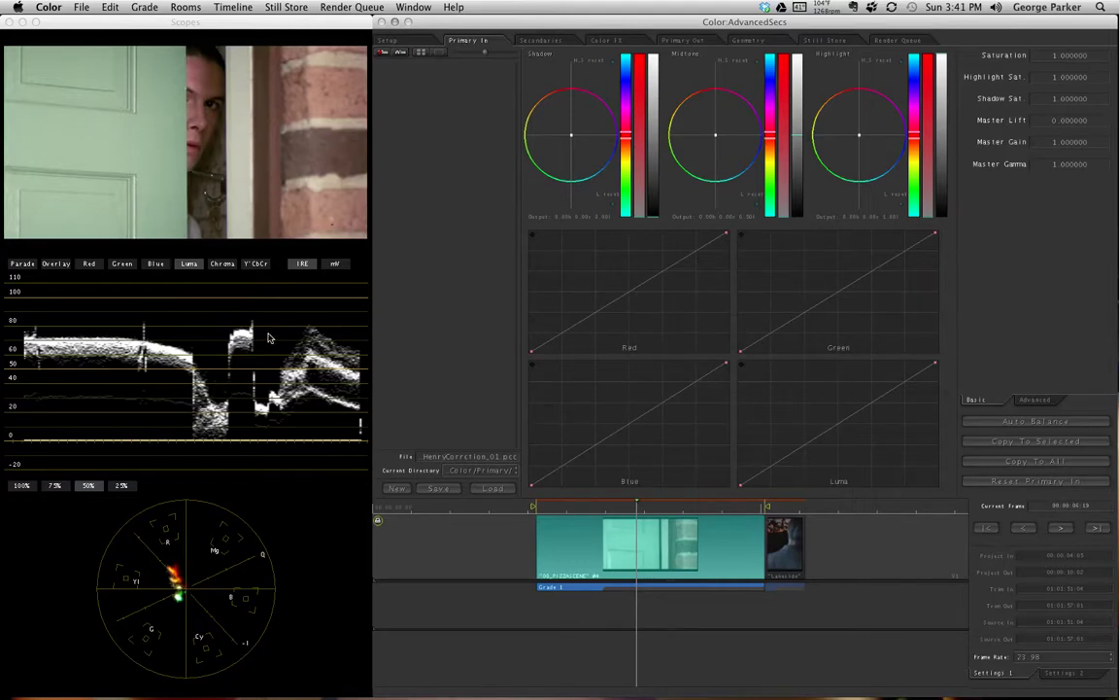
Step: Raise the door clip's highlight contrast slightly in the primary grade and push its midtones slightly toward yellow
{"action": "left_click_drag", "start_coordinate": [939, 162], "coordinate": [939, 146]}
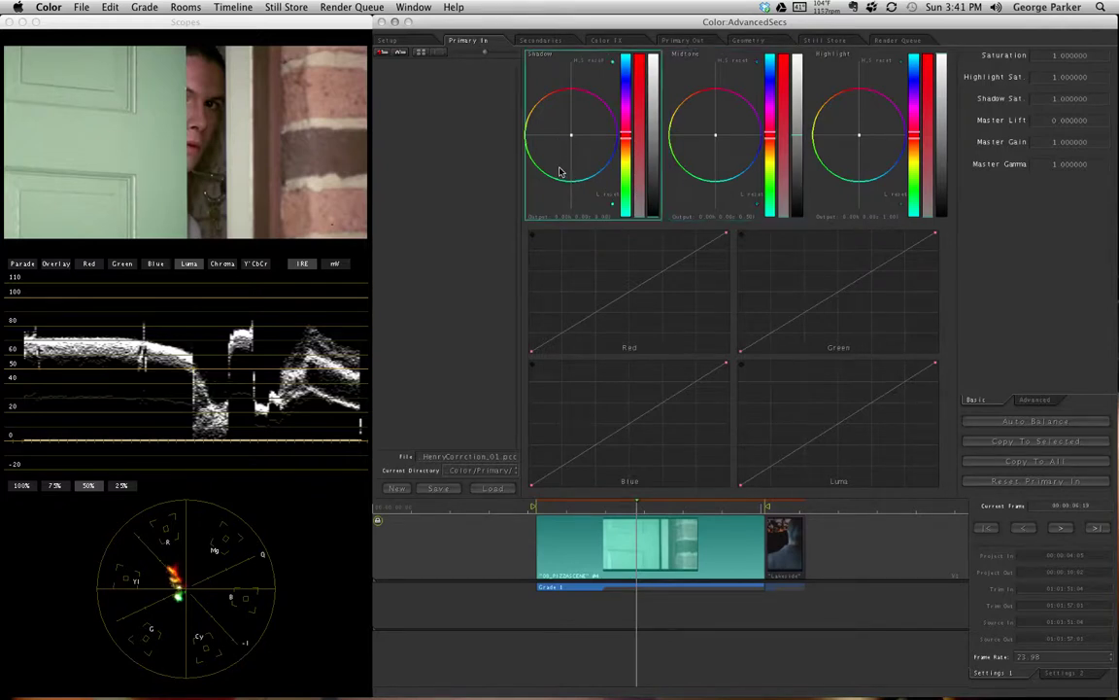
{"action": "left_click_drag", "start_coordinate": [945, 155], "coordinate": [943, 154]}
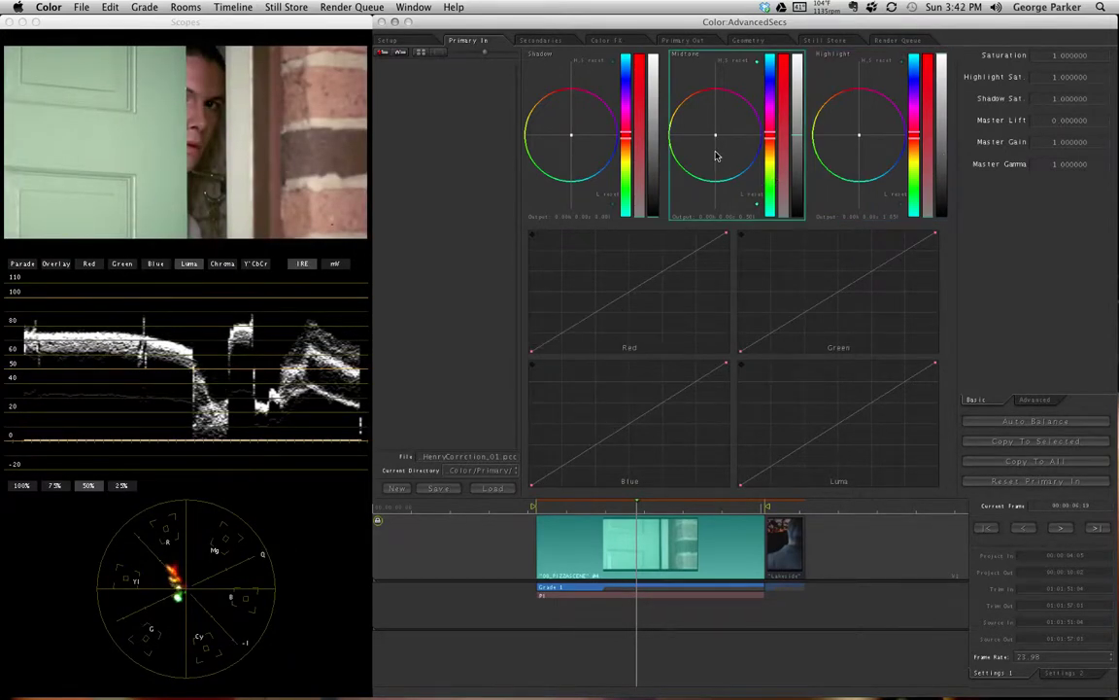
{"action": "left_click_drag", "start_coordinate": [715, 138], "coordinate": [715, 139]}
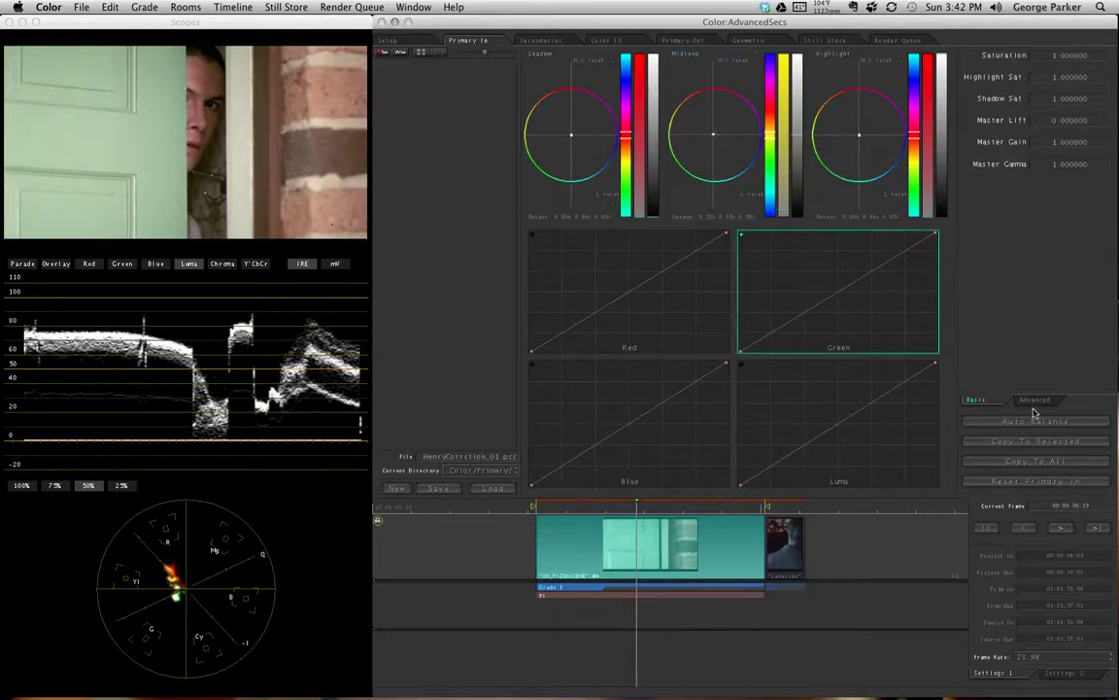
Step: Set the door clip's primary saturation to 1.1
{"action": "left_click", "coordinate": [1078, 57]}
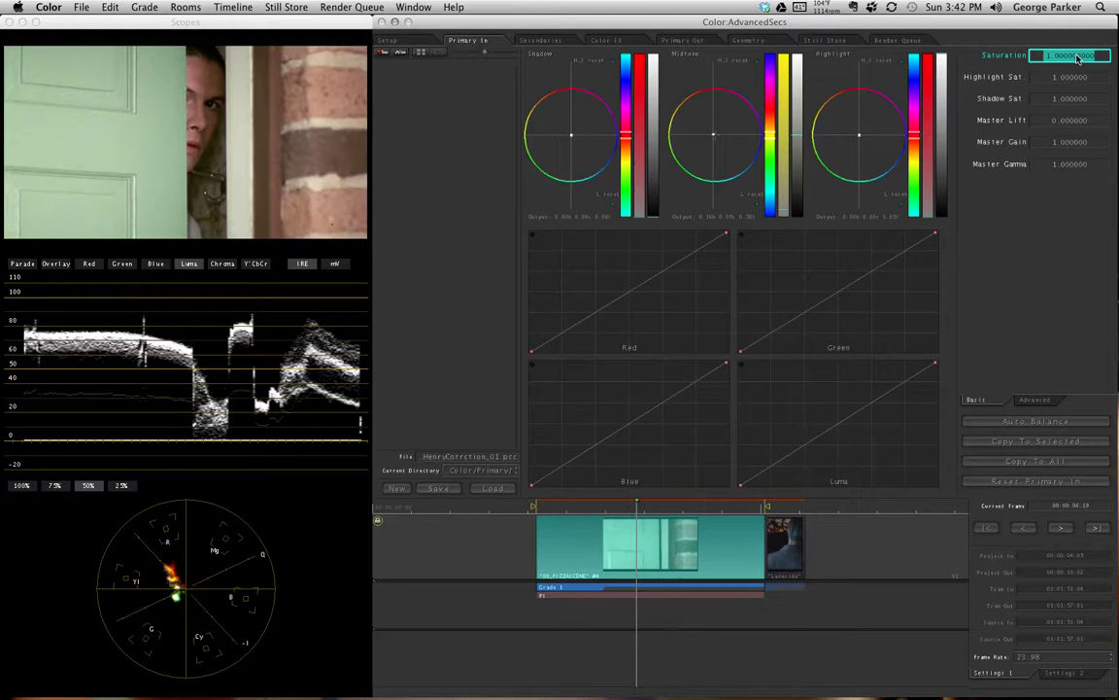
{"action": "type", "text": "1.1"}
{"action": "key", "text": "Return"}
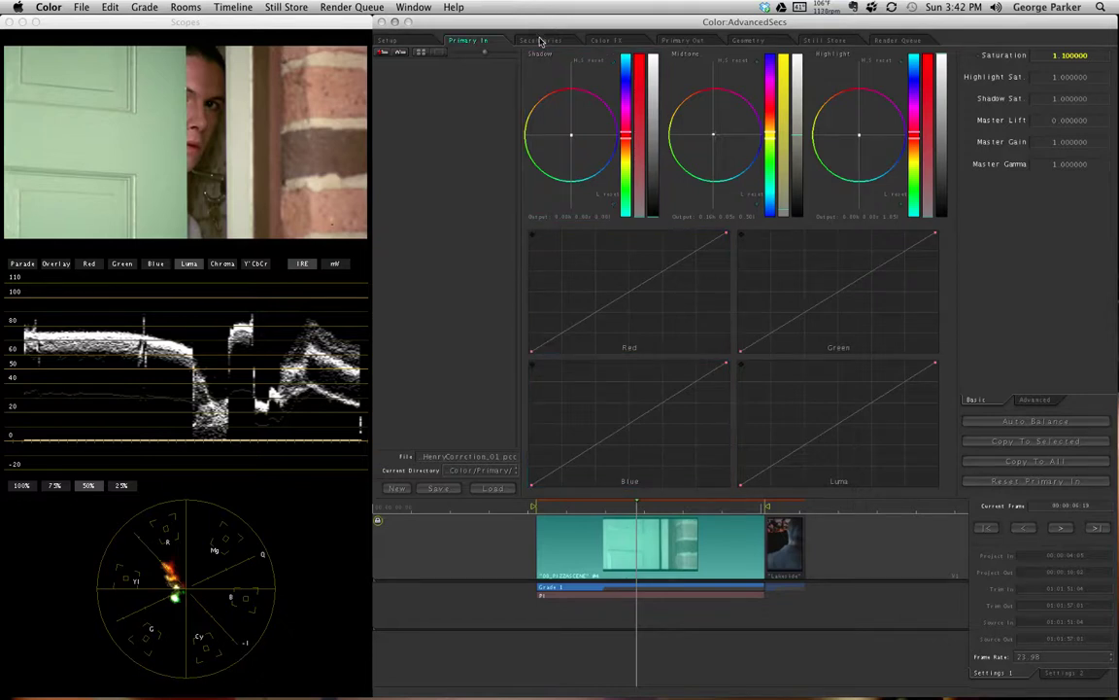
Step: Show the secondary corrections, look through the numbered secondaries and return to secondary 1
{"action": "left_click", "coordinate": [542, 42]}
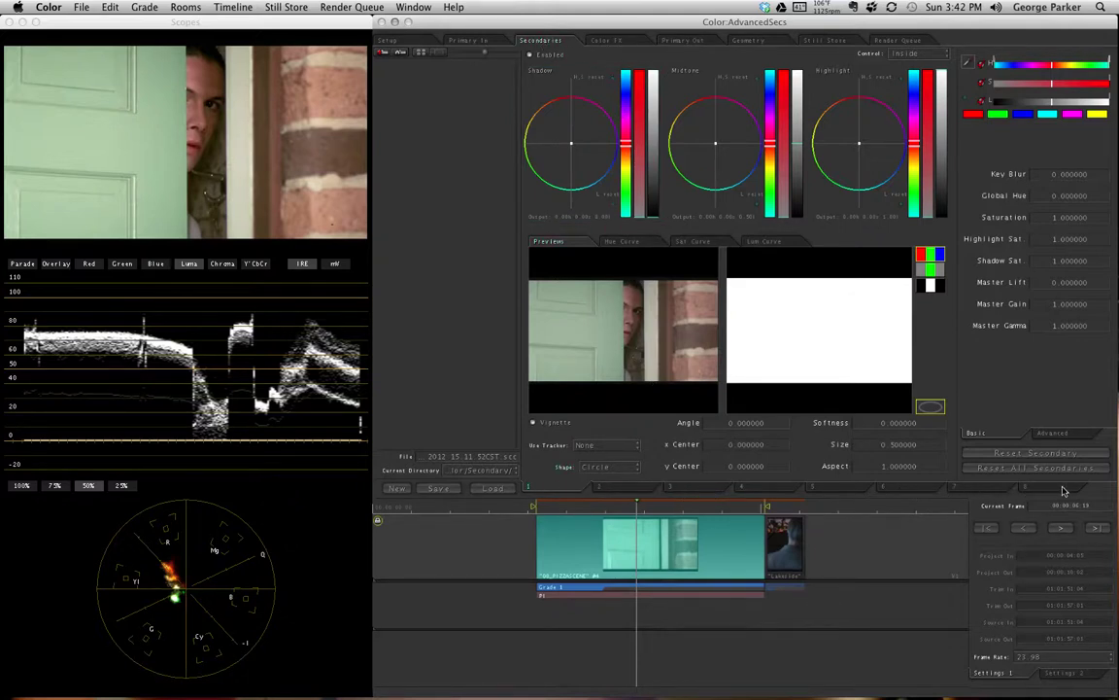
{"action": "left_click", "coordinate": [625, 491]}
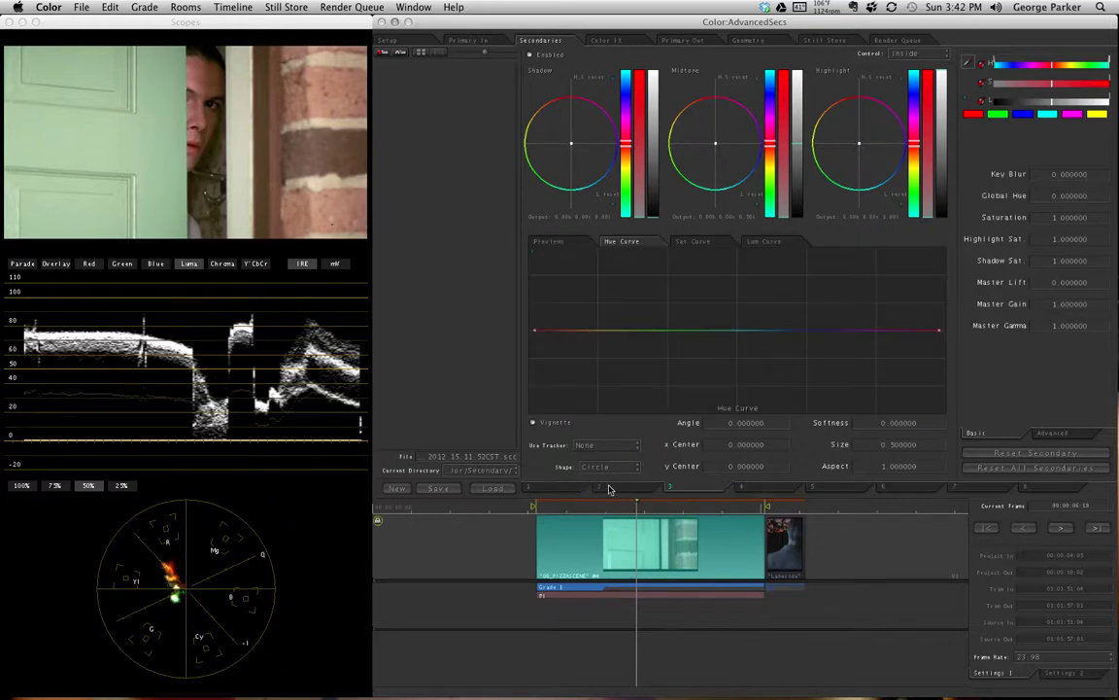
{"action": "left_click", "coordinate": [560, 489]}
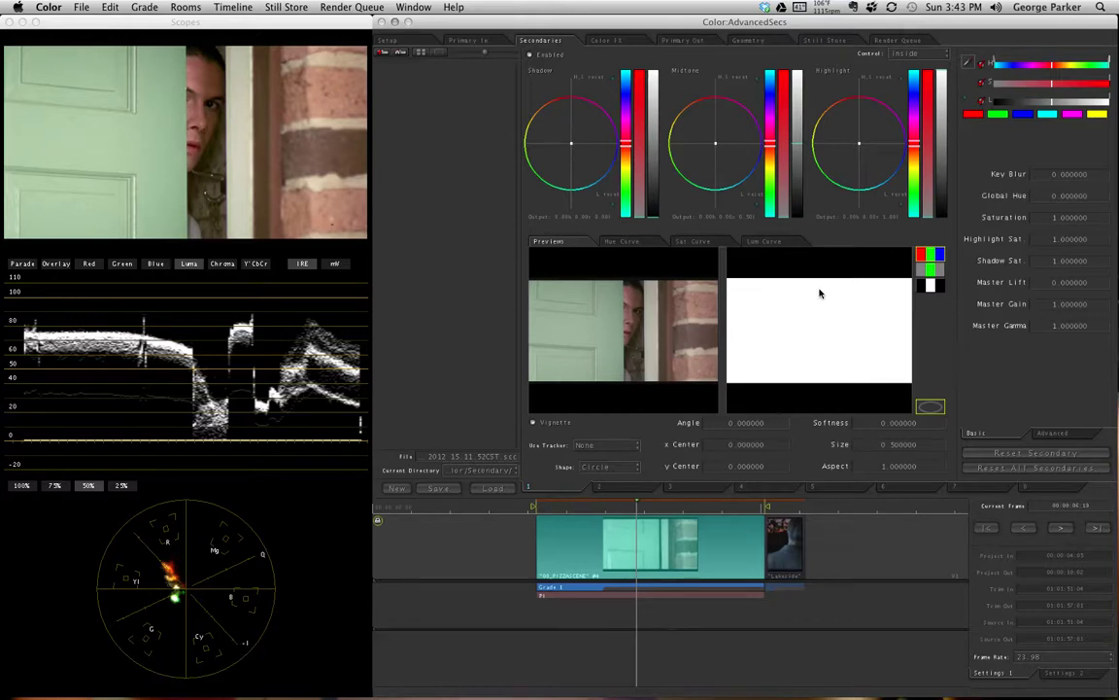
{"action": "left_click", "coordinate": [608, 490]}
{"action": "left_click", "coordinate": [563, 495]}
Step: Key the man's skin tone in secondary 1 by sampling a color range from his forehead down to his cheek
{"action": "left_click", "coordinate": [967, 62]}
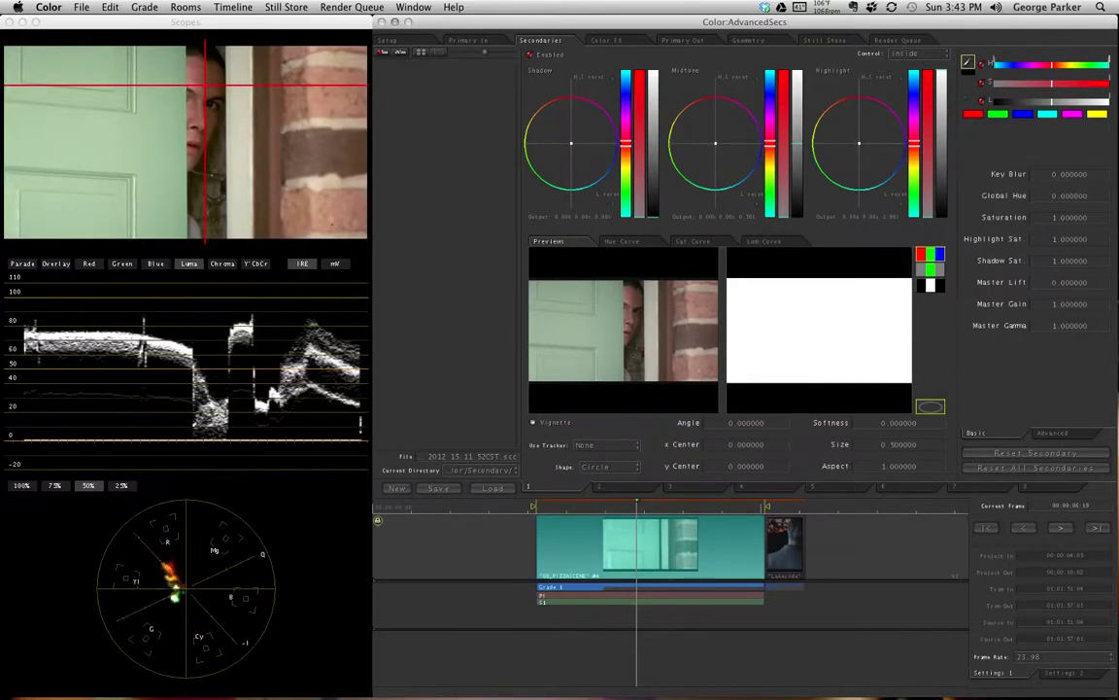
{"action": "left_click", "coordinate": [204, 85]}
{"action": "left_click_drag", "start_coordinate": [204, 86], "coordinate": [190, 141]}
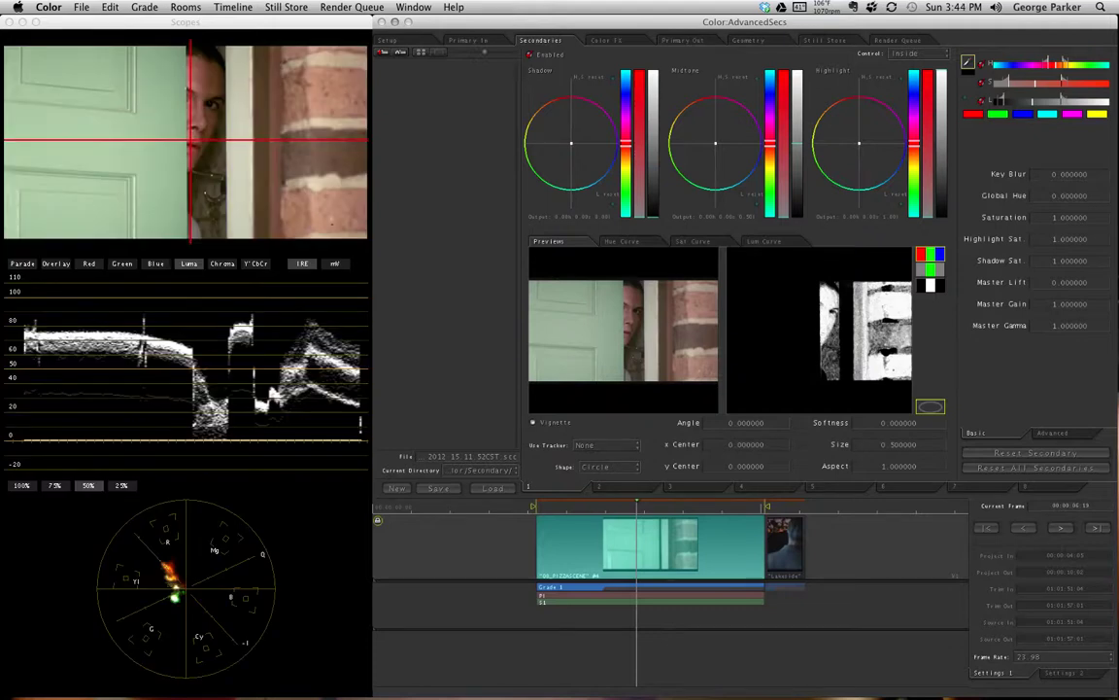
{"action": "left_click_drag", "start_coordinate": [189, 140], "coordinate": [188, 142]}
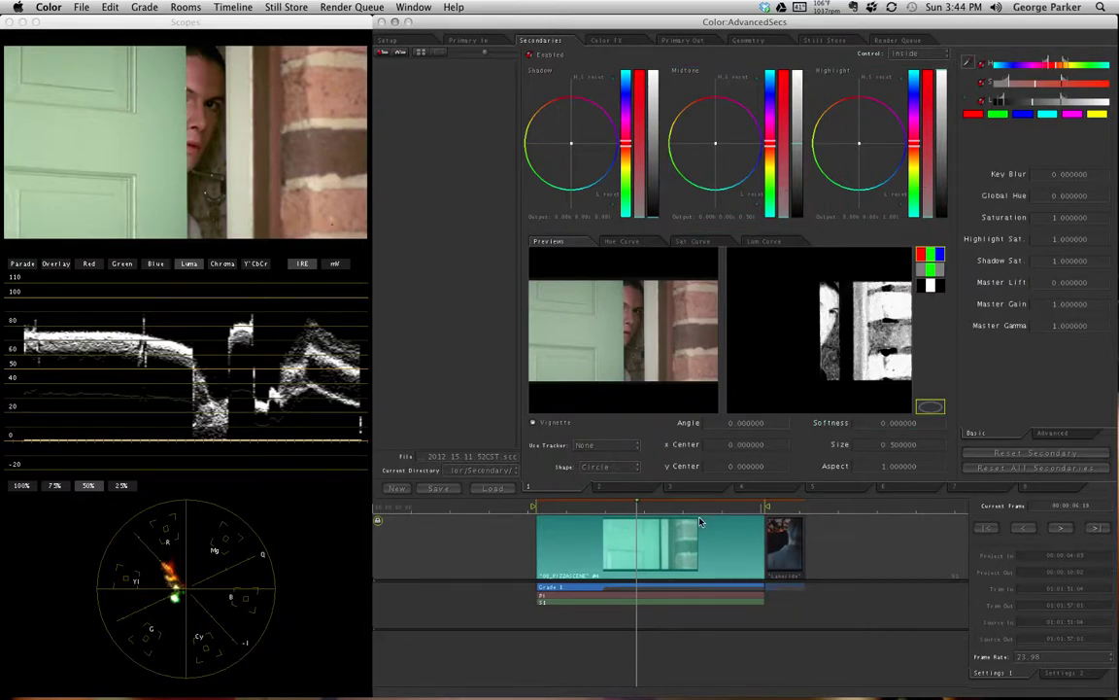
Step: Go to frame 00:00:07:15, where more of the face shows, and resample the man's skin tone for the secondary 1 key
{"action": "left_click", "coordinate": [650, 506]}
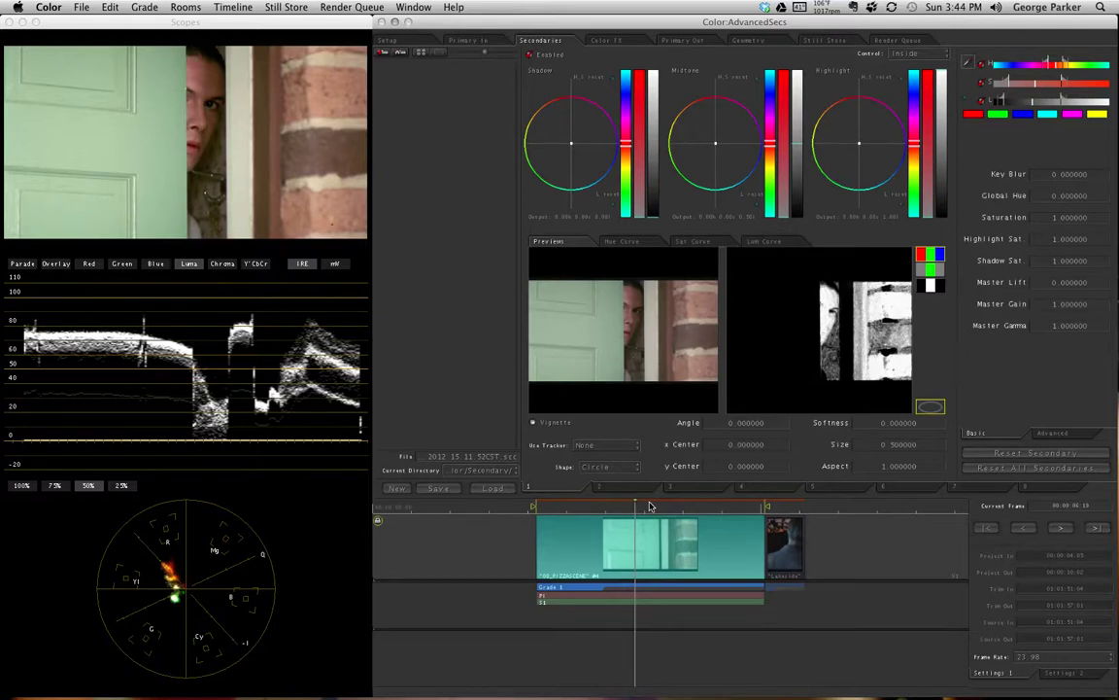
{"action": "left_click_drag", "start_coordinate": [650, 505], "coordinate": [672, 504]}
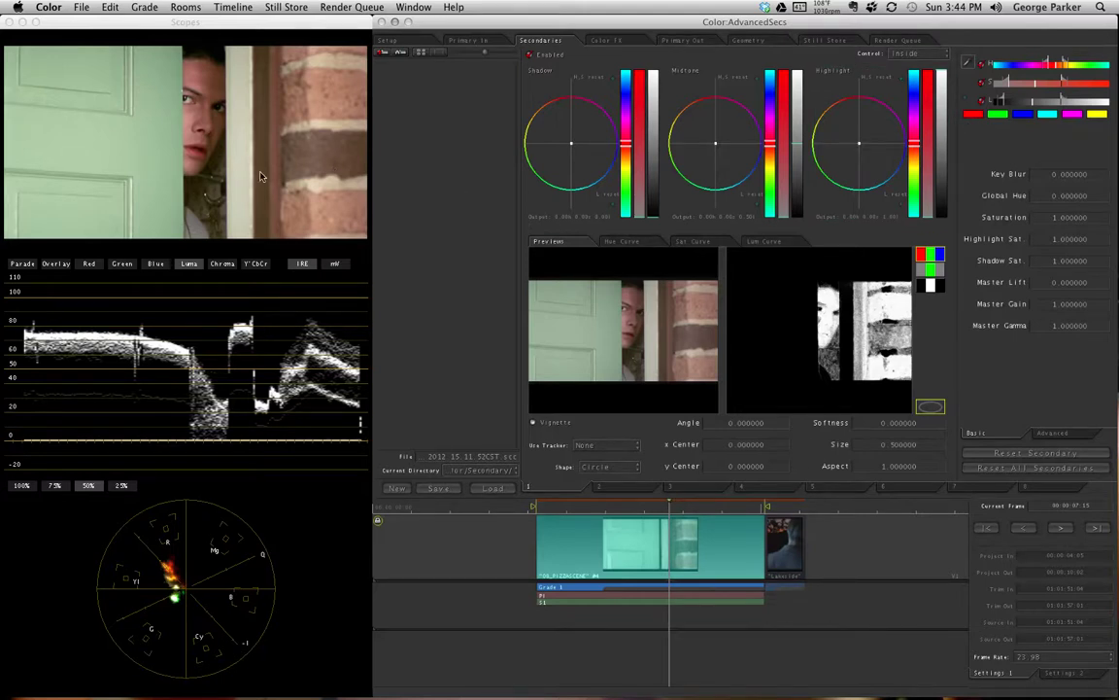
{"action": "left_click", "coordinate": [967, 61]}
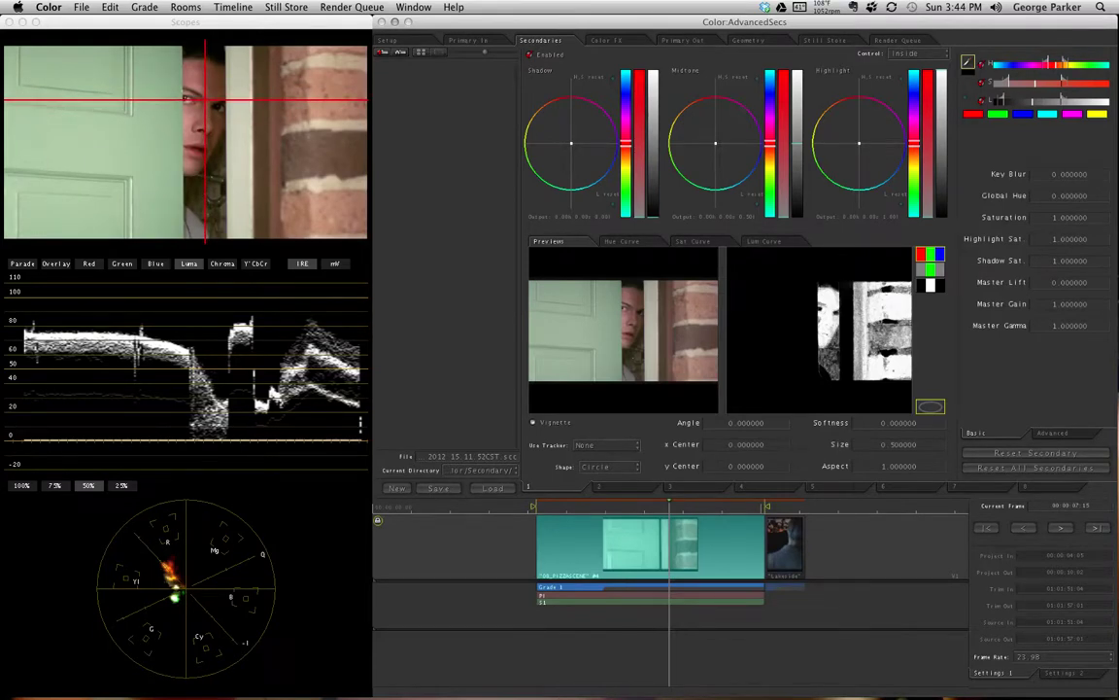
{"action": "left_click_drag", "start_coordinate": [205, 100], "coordinate": [195, 120]}
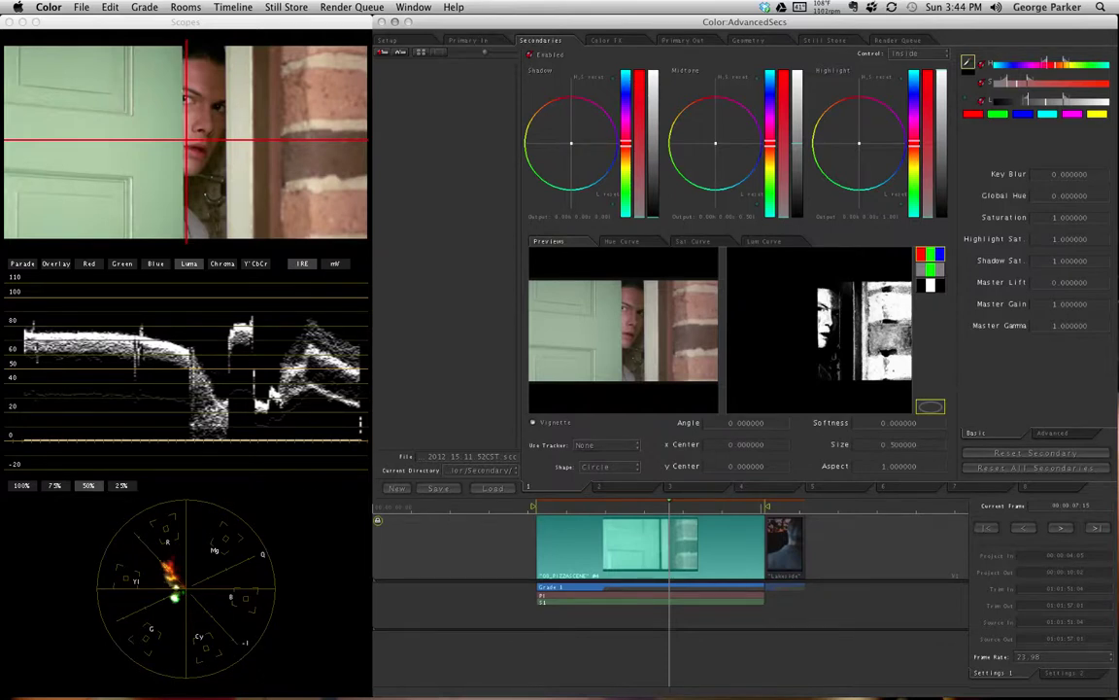
{"action": "left_click", "coordinate": [171, 146]}
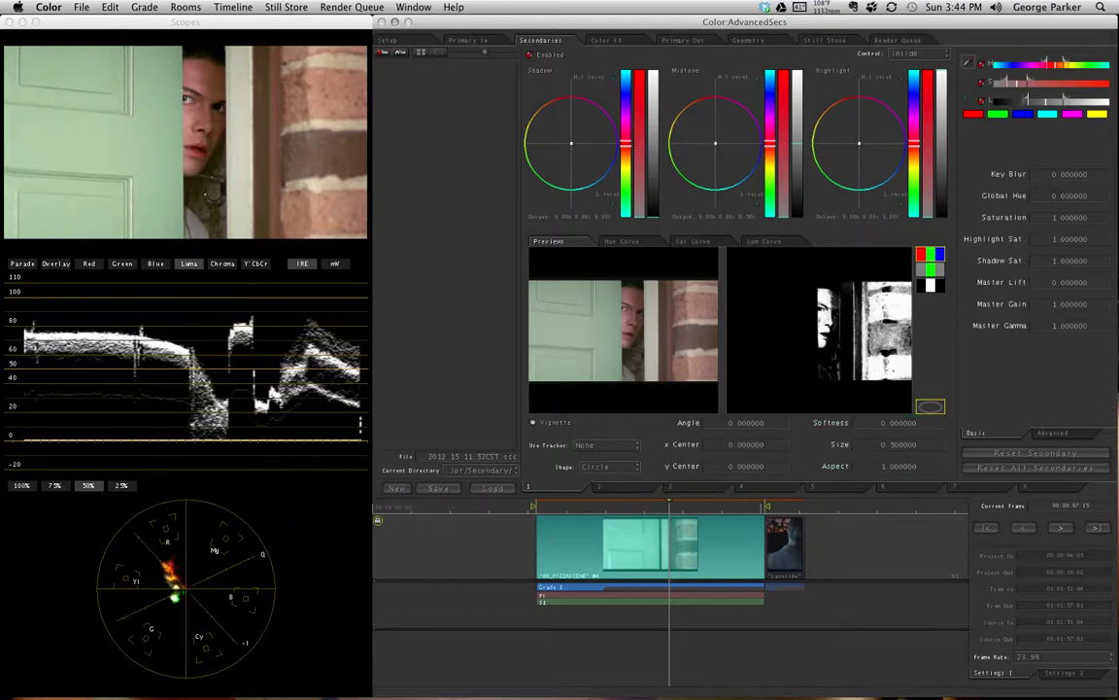
Step: Refine the skin key's matte by adjusting its hue, saturation and lightness ranges
{"action": "mouse_move", "coordinate": [1053, 64]}
{"action": "left_mouse_down"}
{"action": "mouse_move", "coordinate": [1073, 71]}
{"action": "mouse_move", "coordinate": [1061, 71]}
{"action": "left_mouse_up"}
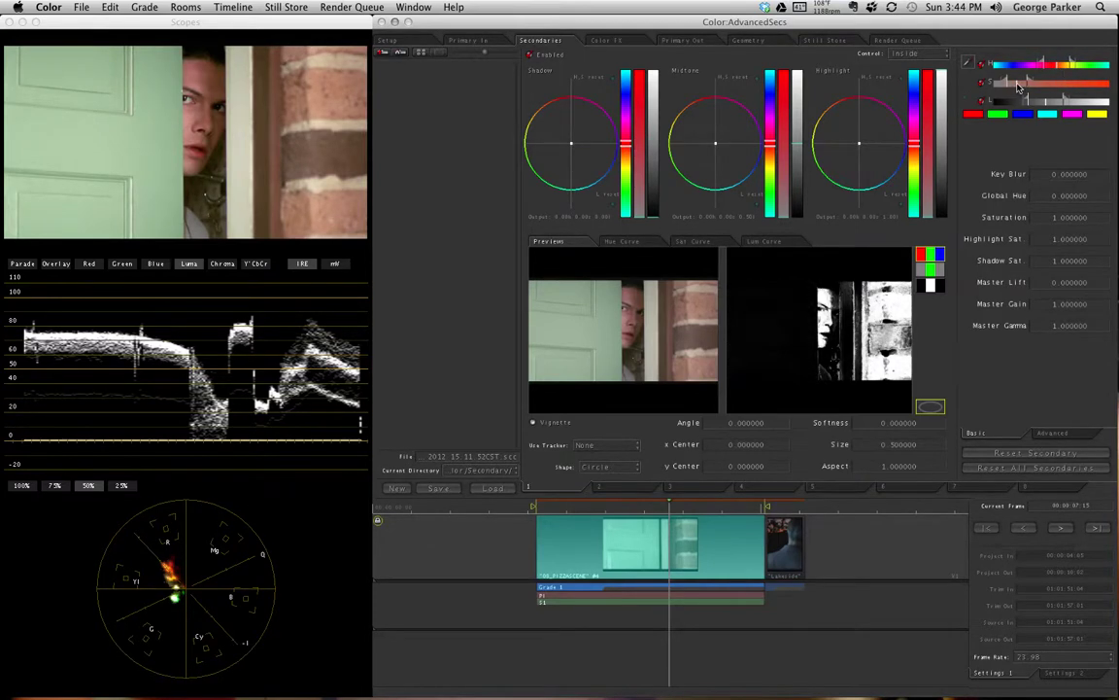
{"action": "left_click_drag", "start_coordinate": [1017, 90], "coordinate": [1023, 91]}
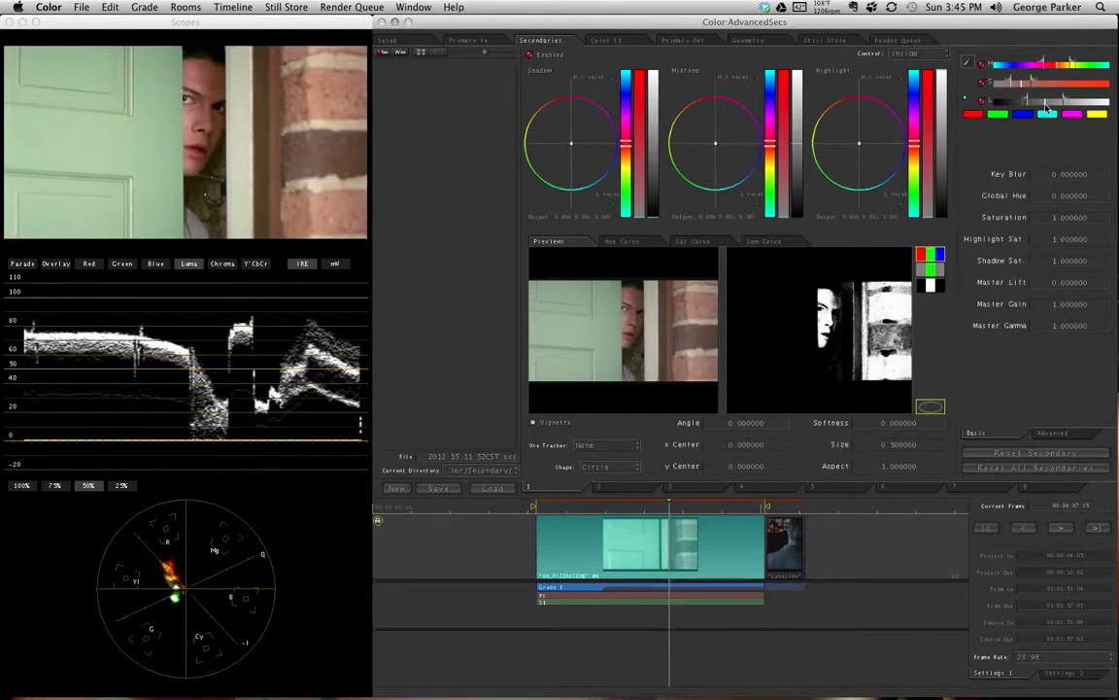
{"action": "left_click_drag", "start_coordinate": [1029, 107], "coordinate": [1020, 107]}
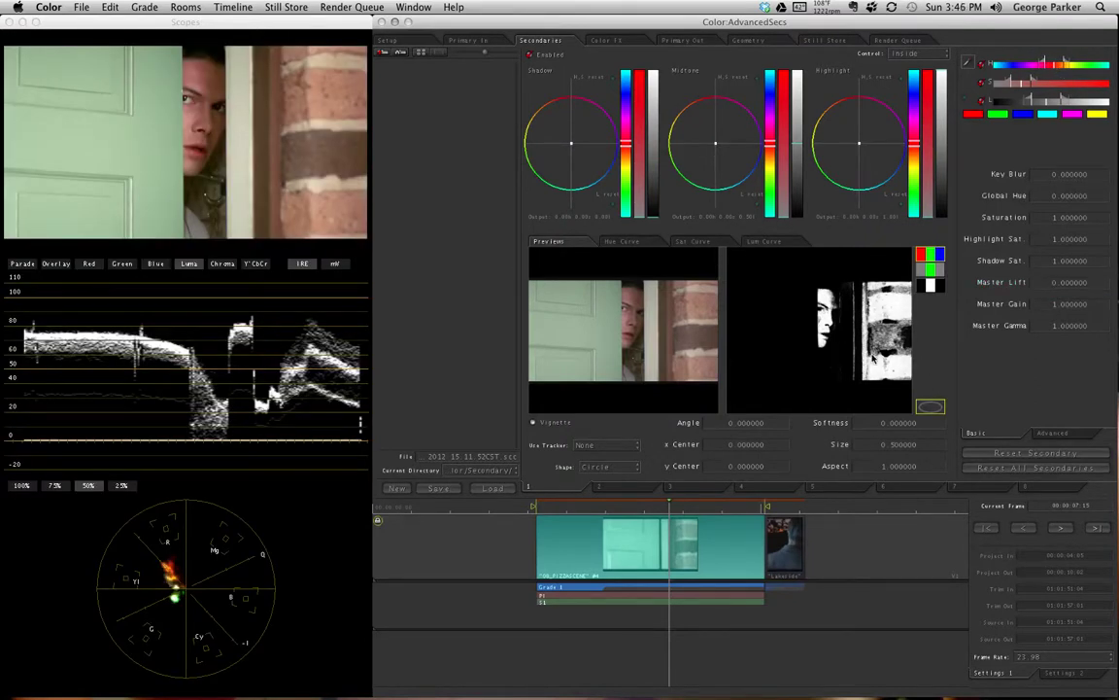
{"action": "left_click", "coordinate": [1076, 175]}
{"action": "double_click", "coordinate": [1075, 175]}
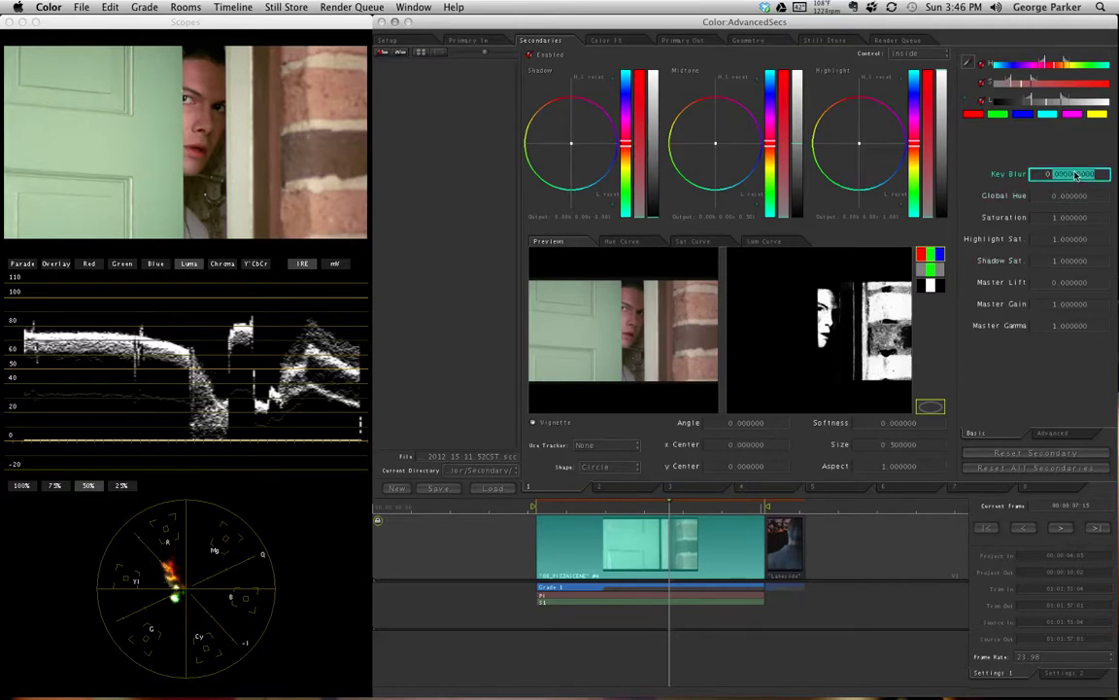
{"action": "key", "text": "Return"}
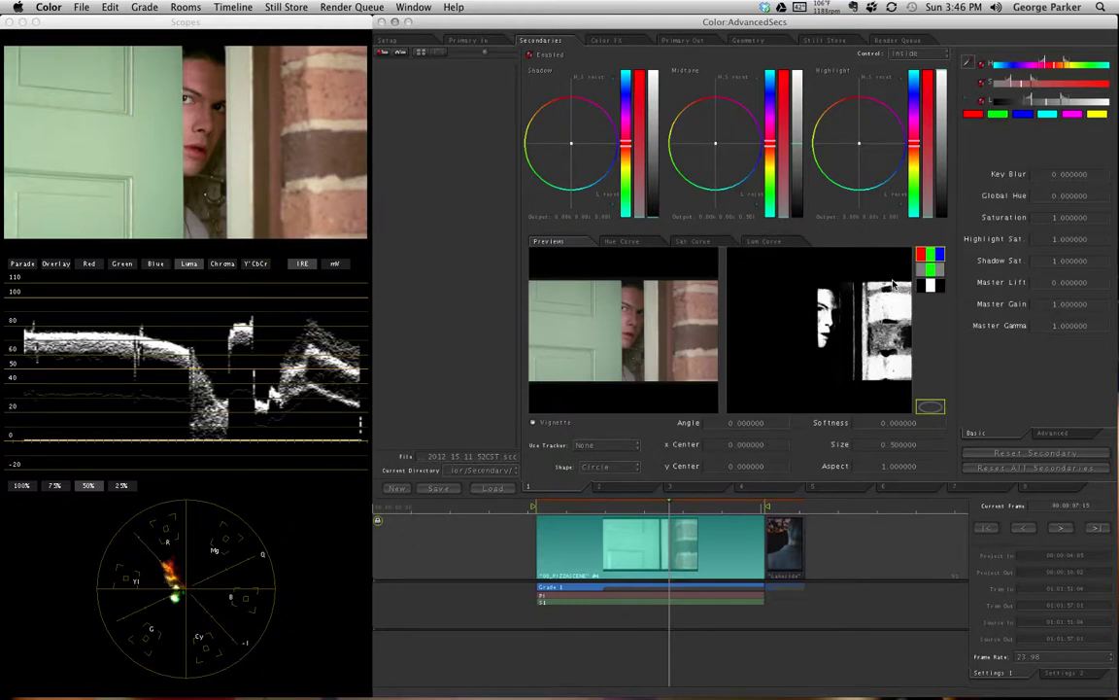
Step: Add a square vignette around the doorway that excludes the bricks, centered at about x -0.066, y -0.008, with size about 0.486 and aspect about 1.103
{"action": "left_click", "coordinate": [560, 425]}
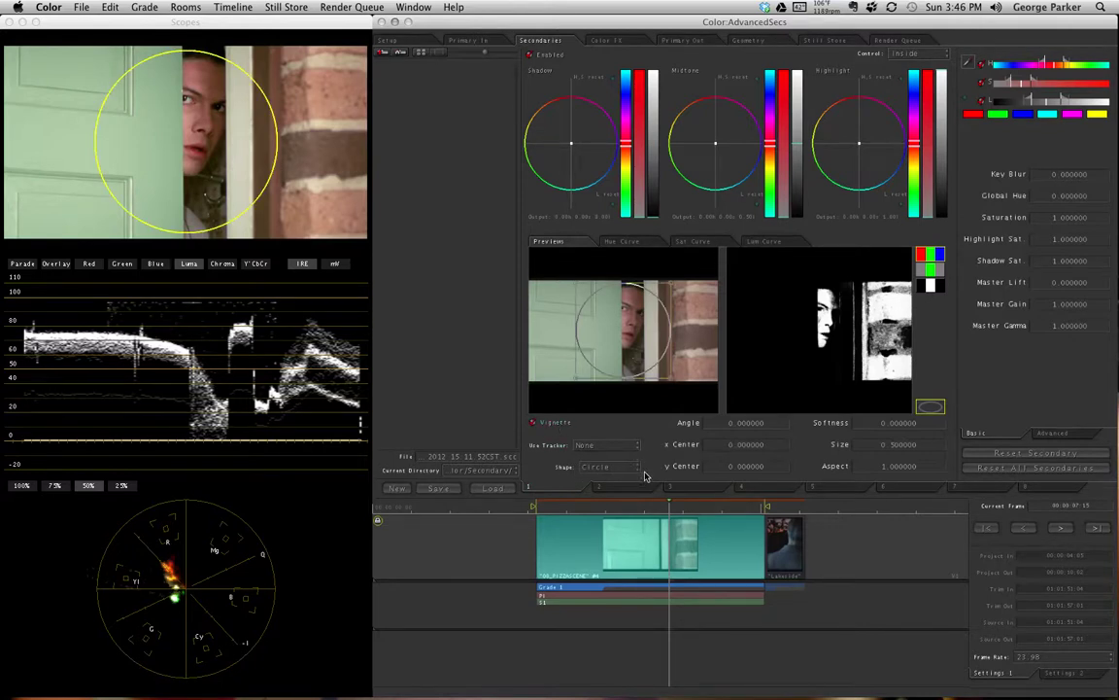
{"action": "left_click", "coordinate": [612, 466]}
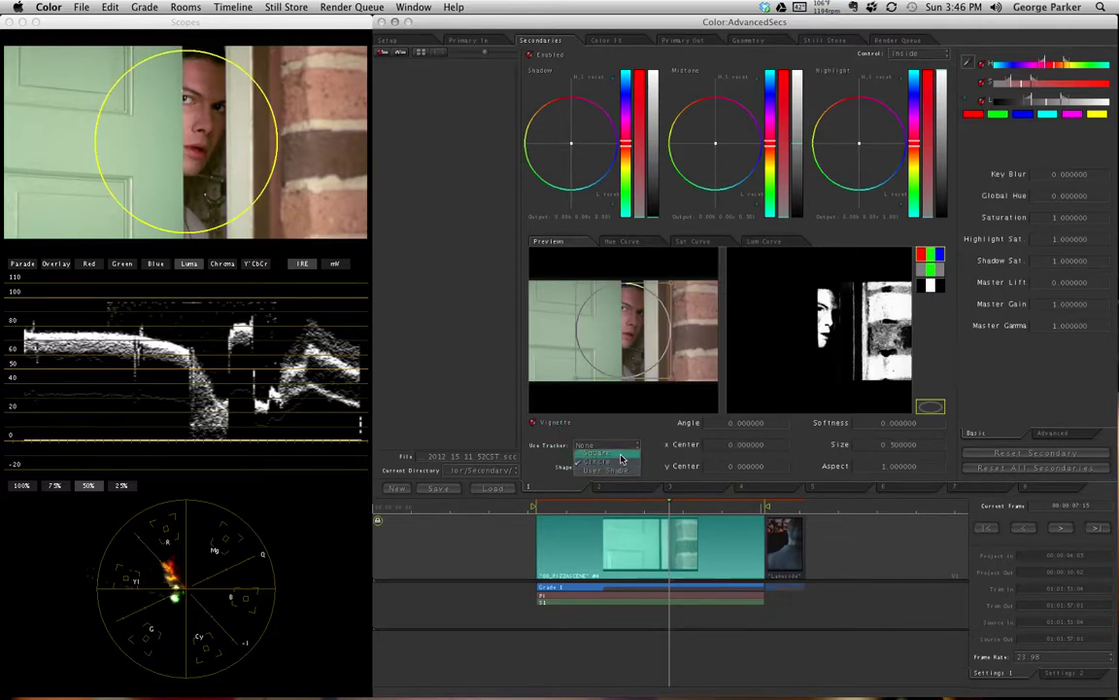
{"action": "left_click", "coordinate": [622, 453]}
{"action": "left_click_drag", "start_coordinate": [645, 348], "coordinate": [622, 350]}
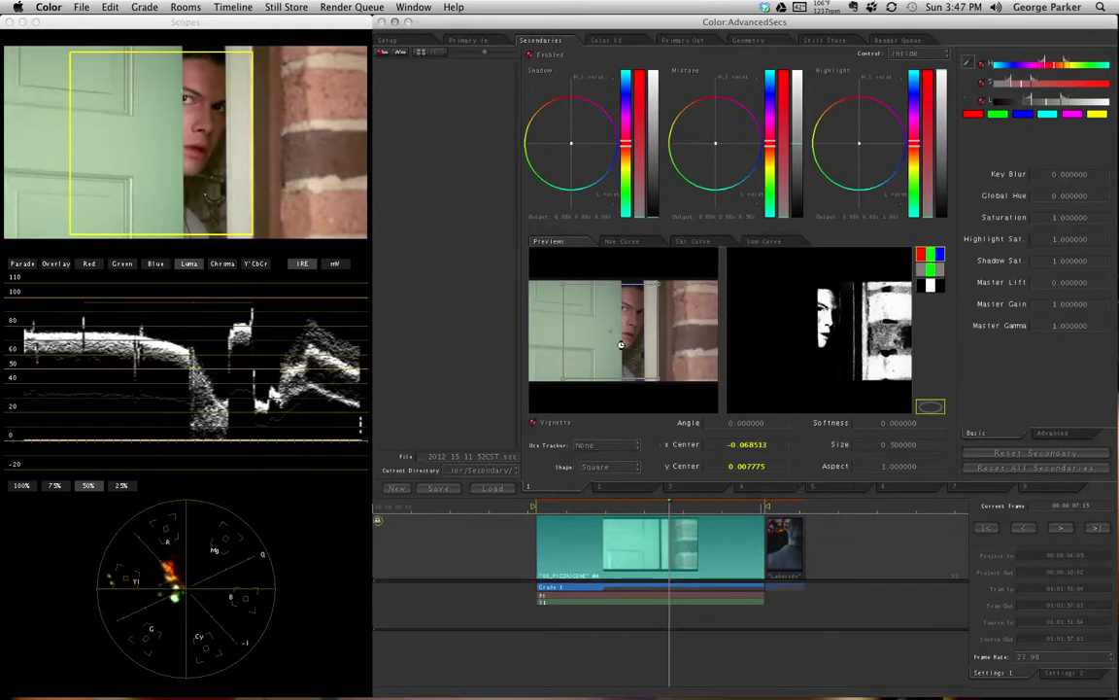
{"action": "left_click_drag", "start_coordinate": [658, 285], "coordinate": [655, 279]}
{"action": "left_click_drag", "start_coordinate": [656, 385], "coordinate": [631, 365]}
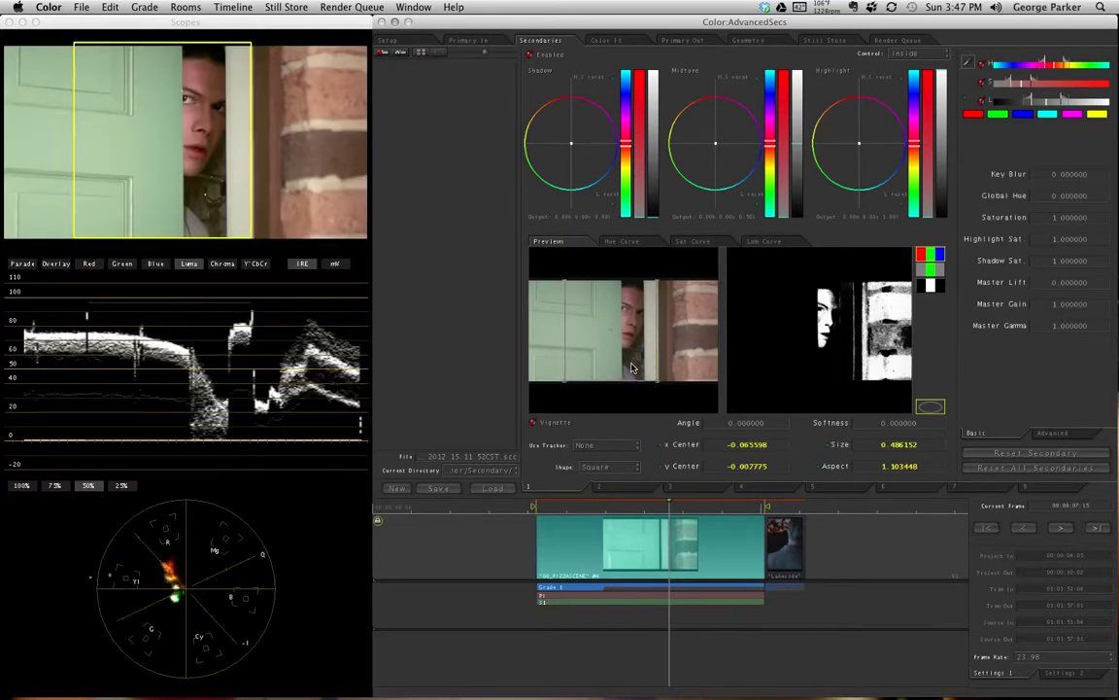
Step: Warm the keyed skin's midtones toward orange at frame 00:00:07:02, and check the isolated area in the desaturated preview
{"action": "left_click_drag", "start_coordinate": [625, 504], "coordinate": [651, 519]}
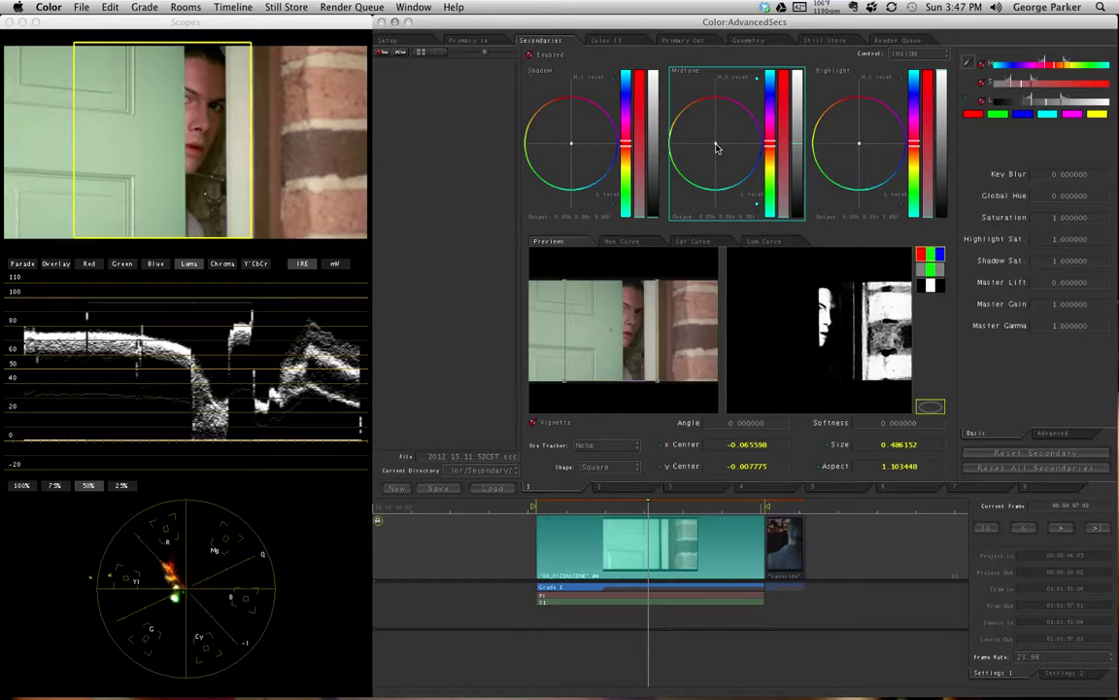
{"action": "left_click_drag", "start_coordinate": [716, 148], "coordinate": [707, 148]}
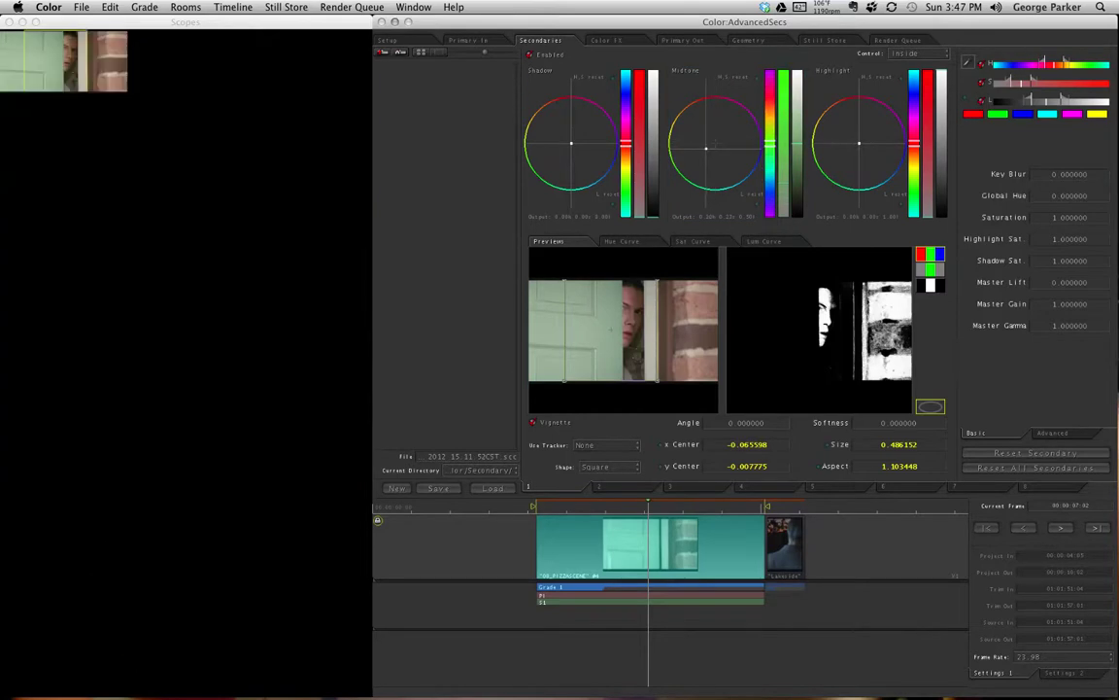
{"action": "mouse_move", "coordinate": [720, 143]}
{"action": "left_mouse_down"}
{"action": "mouse_move", "coordinate": [713, 136]}
{"action": "mouse_move", "coordinate": [733, 133]}
{"action": "mouse_move", "coordinate": [704, 135]}
{"action": "left_mouse_up"}
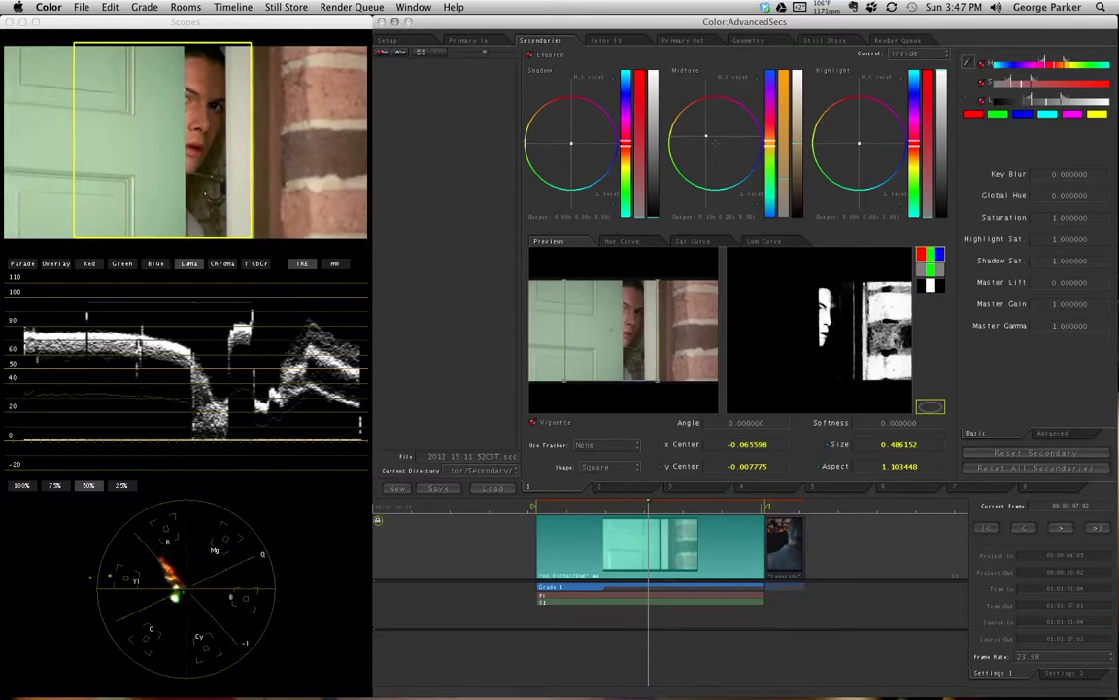
{"action": "left_click_drag", "start_coordinate": [714, 142], "coordinate": [707, 141]}
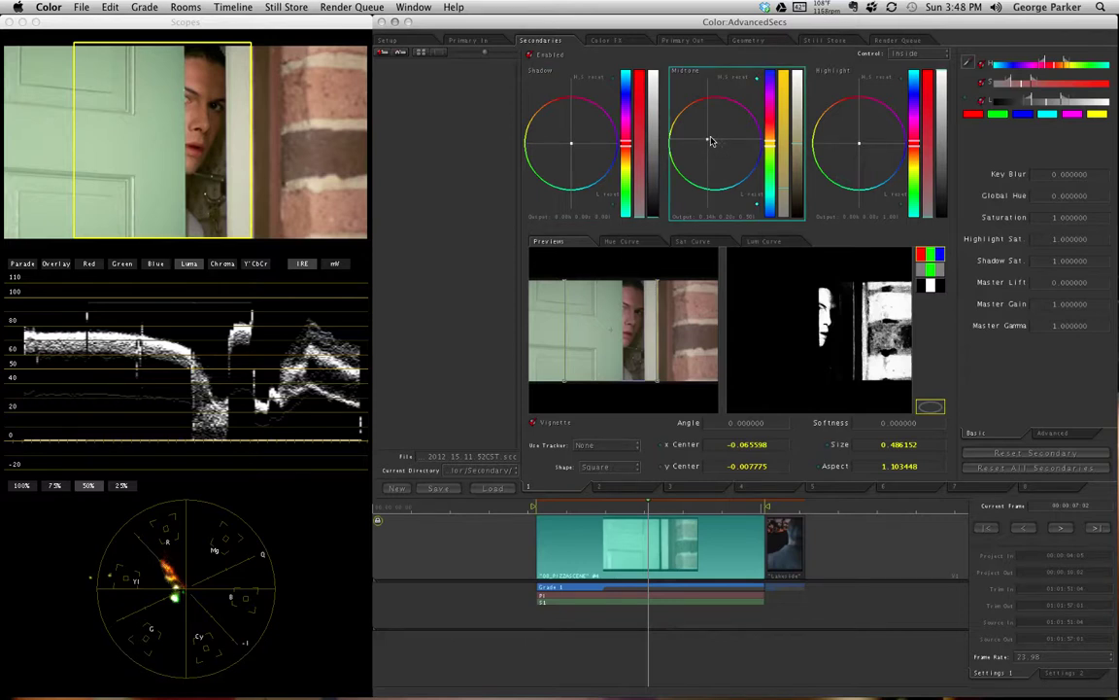
{"action": "left_click_drag", "start_coordinate": [707, 138], "coordinate": [707, 139]}
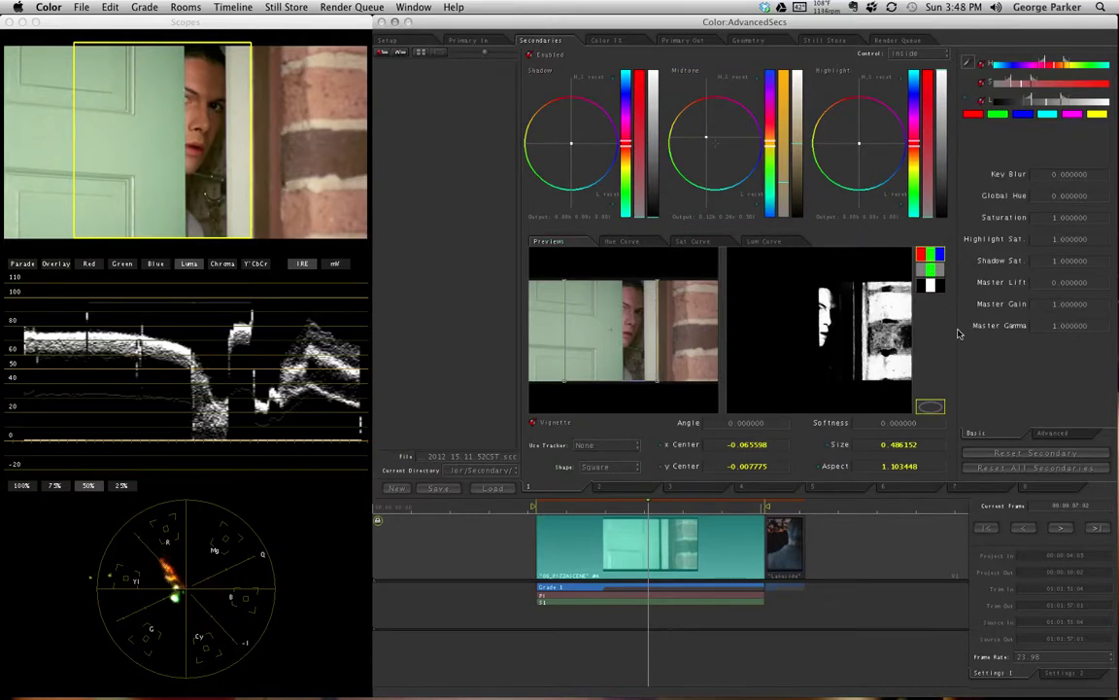
{"action": "left_click", "coordinate": [931, 277]}
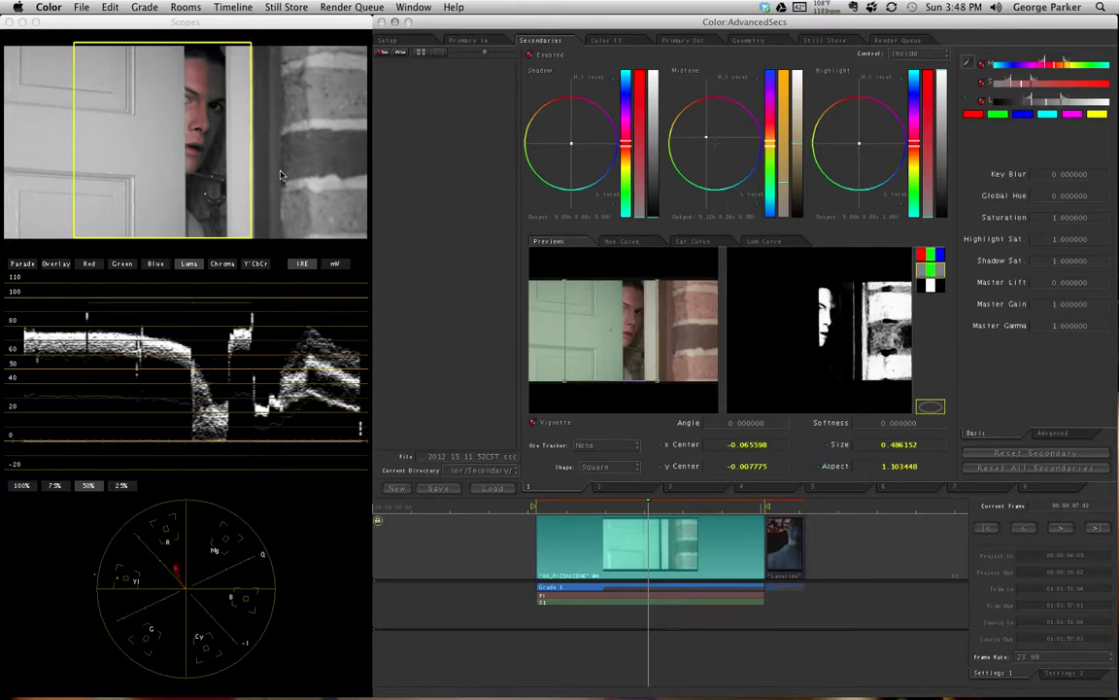
Step: Compare the Inside and Outside control settings of secondary 1, finishing with the control on Inside
{"action": "left_click", "coordinate": [926, 60]}
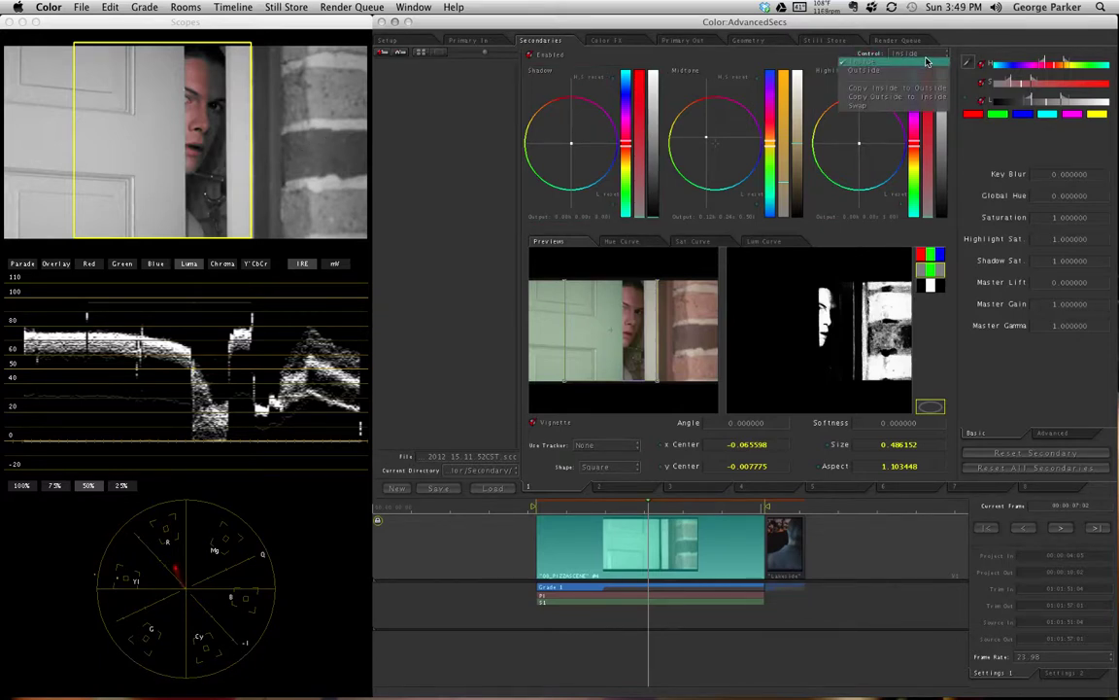
{"action": "left_click", "coordinate": [926, 62]}
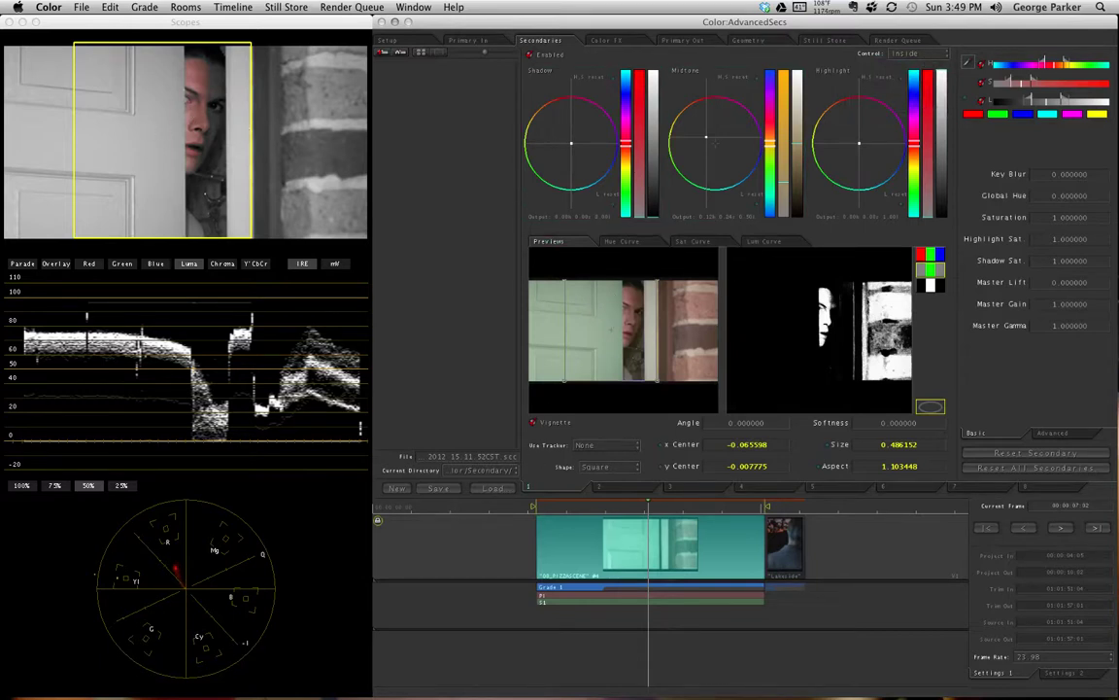
{"action": "left_click", "coordinate": [922, 62]}
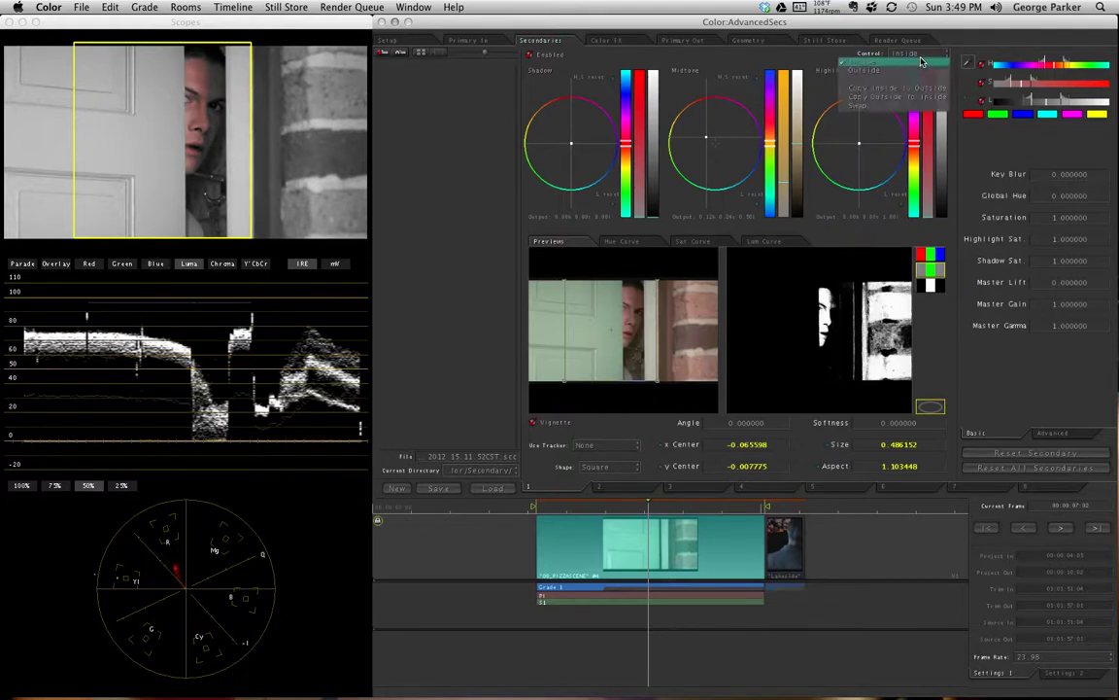
{"action": "left_click", "coordinate": [920, 70]}
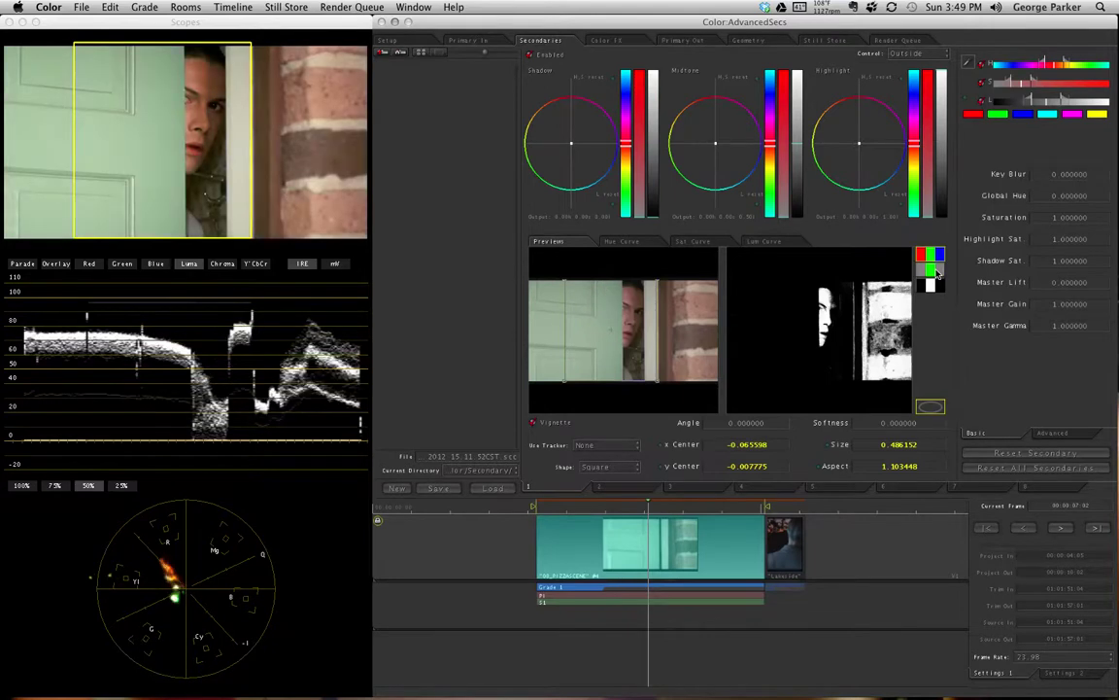
{"action": "left_click", "coordinate": [908, 54]}
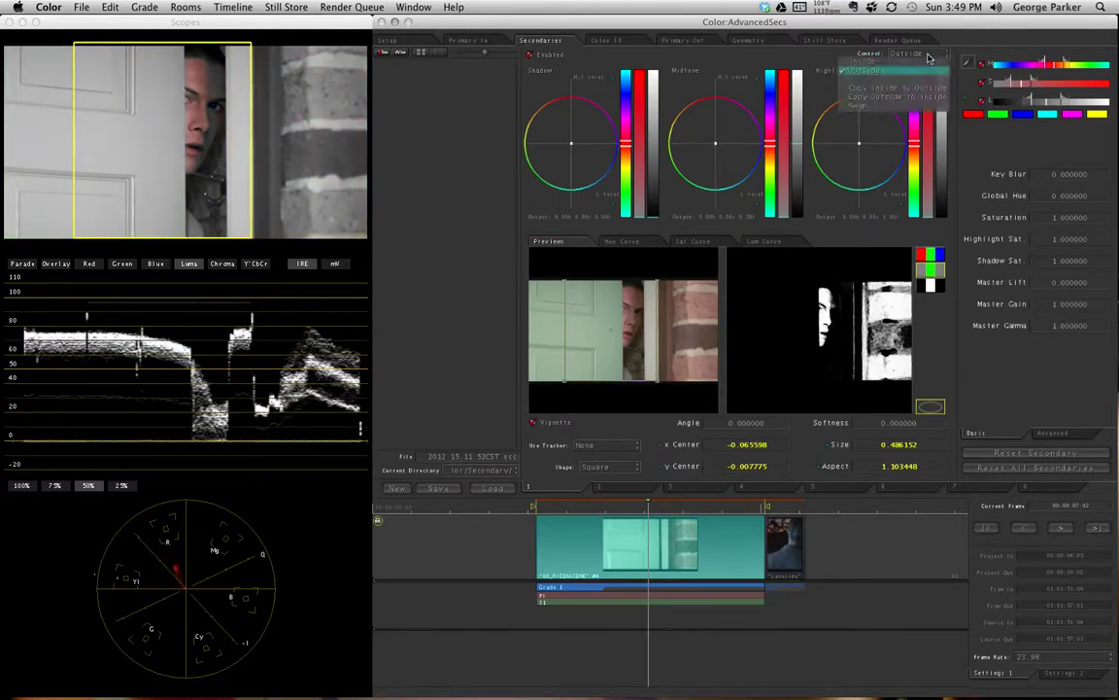
{"action": "left_click", "coordinate": [917, 64]}
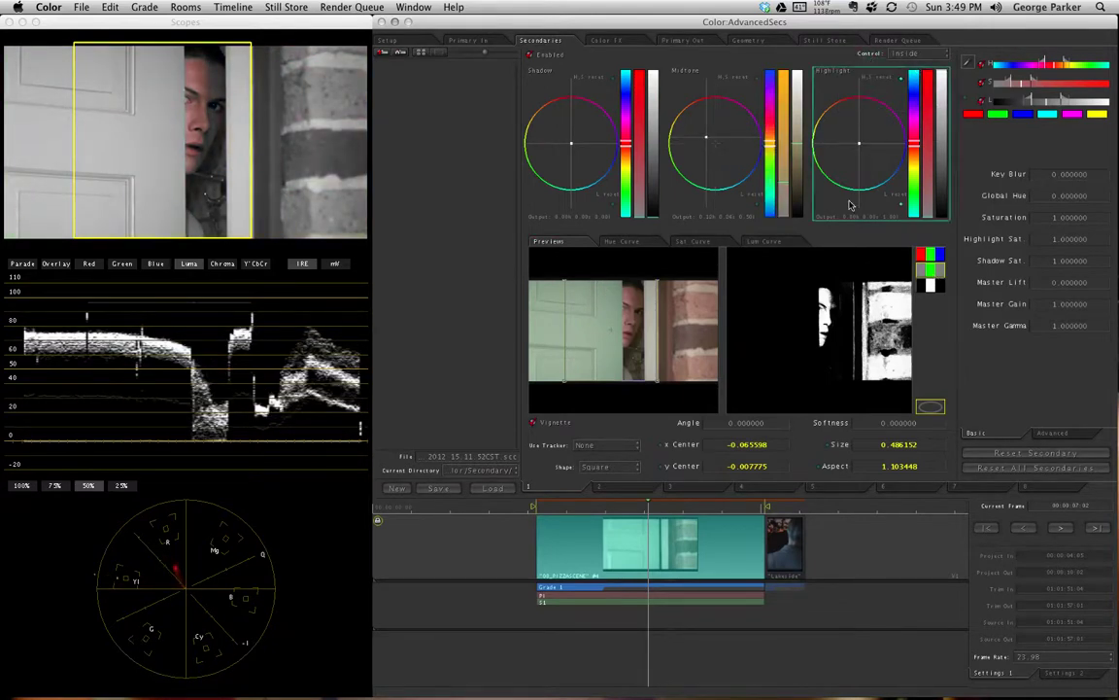
{"action": "left_click", "coordinate": [909, 53]}
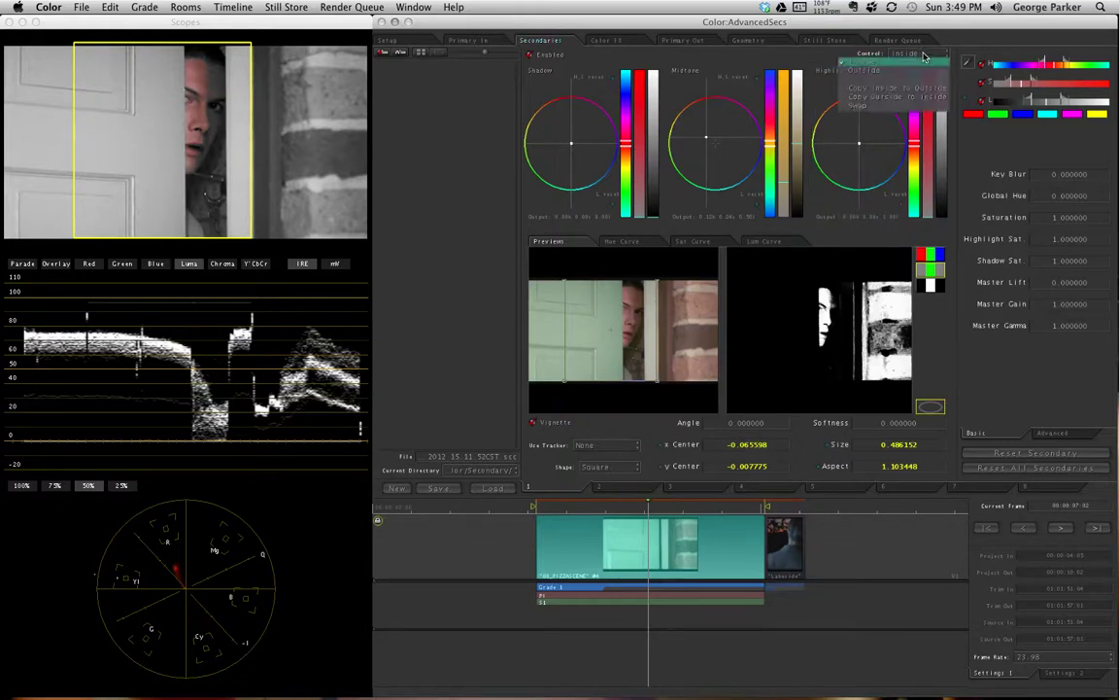
{"action": "left_click", "coordinate": [922, 72]}
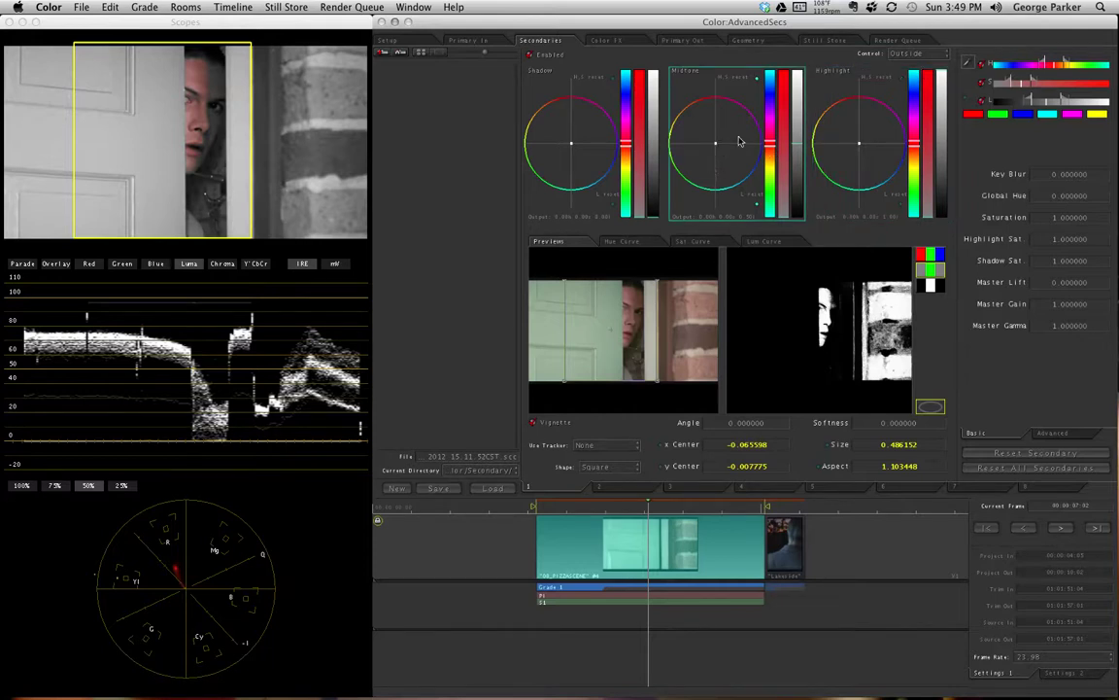
{"action": "left_click", "coordinate": [918, 54]}
{"action": "left_click", "coordinate": [921, 64]}
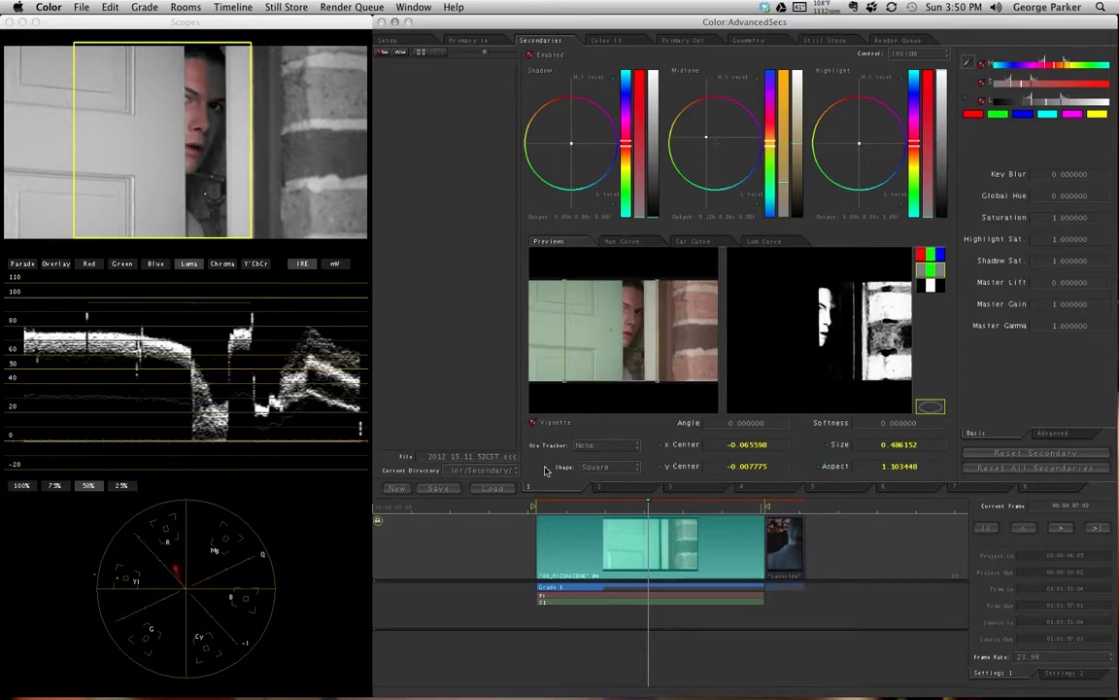
Step: Go to frame 00:00:08:10 and refine the skin key's saturation and lightness ranges to cover more of the face
{"action": "left_click", "coordinate": [688, 505]}
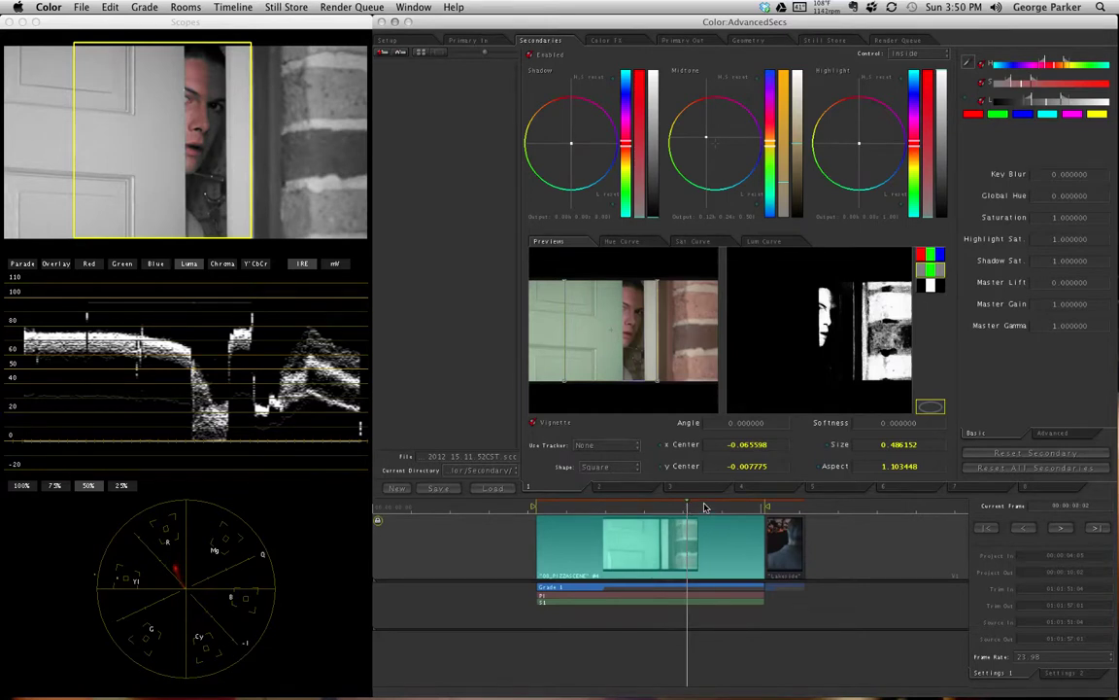
{"action": "key", "text": "Left"}
{"action": "key", "text": "Left"}
{"action": "key", "text": "Left"}
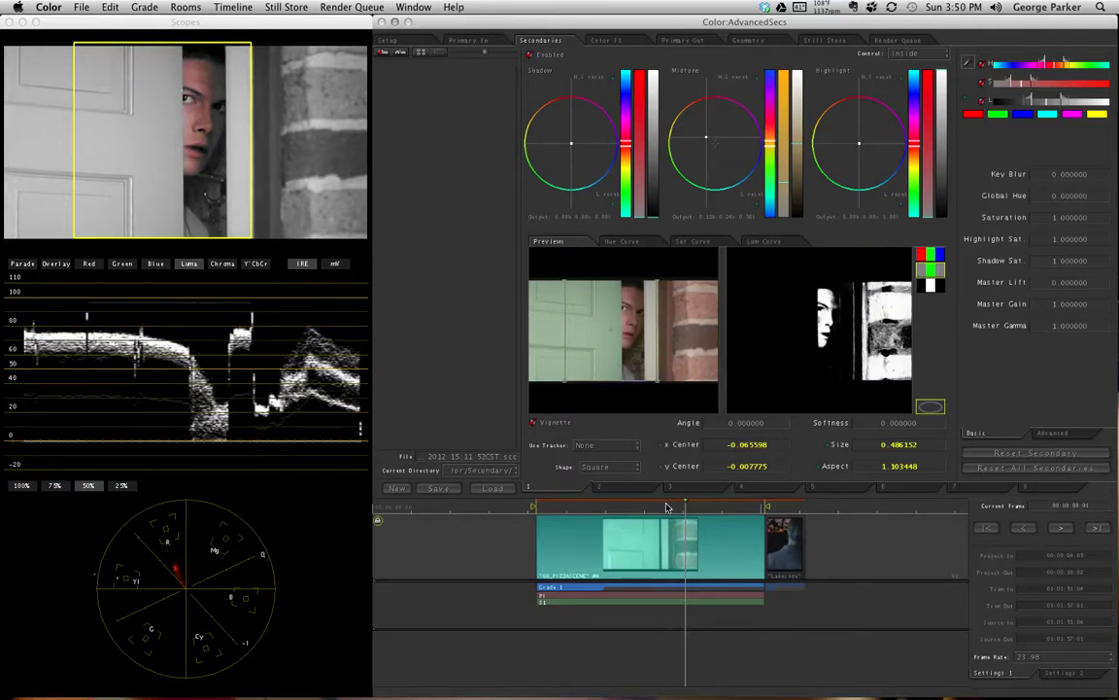
{"action": "left_click", "coordinate": [701, 506]}
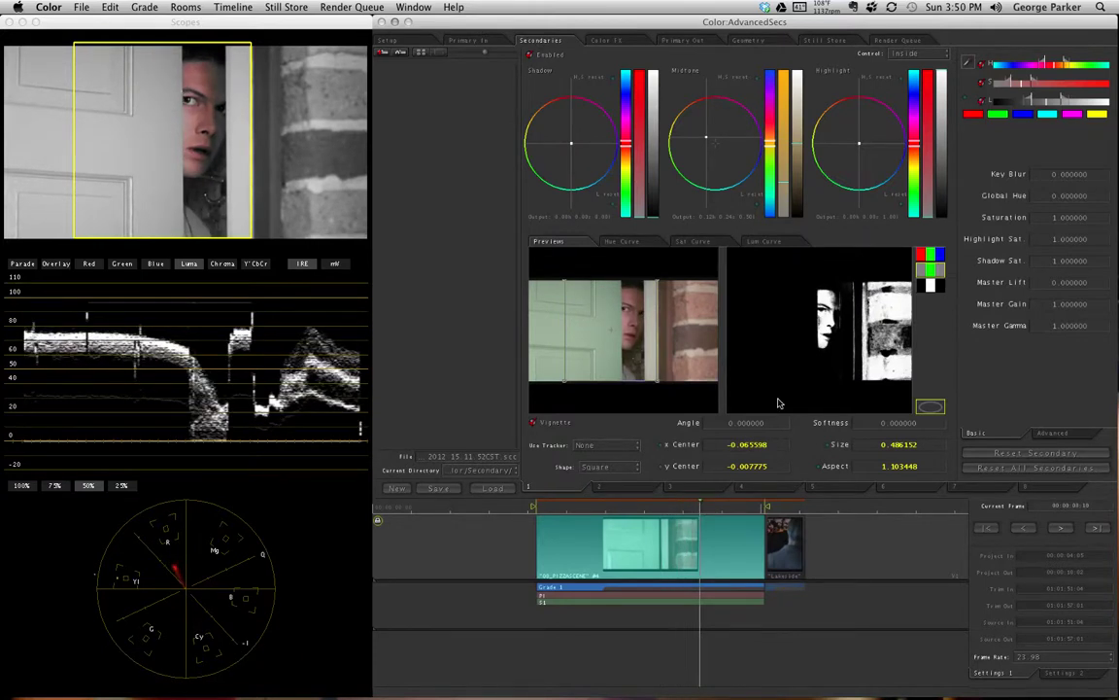
{"action": "left_click_drag", "start_coordinate": [1028, 84], "coordinate": [1006, 86]}
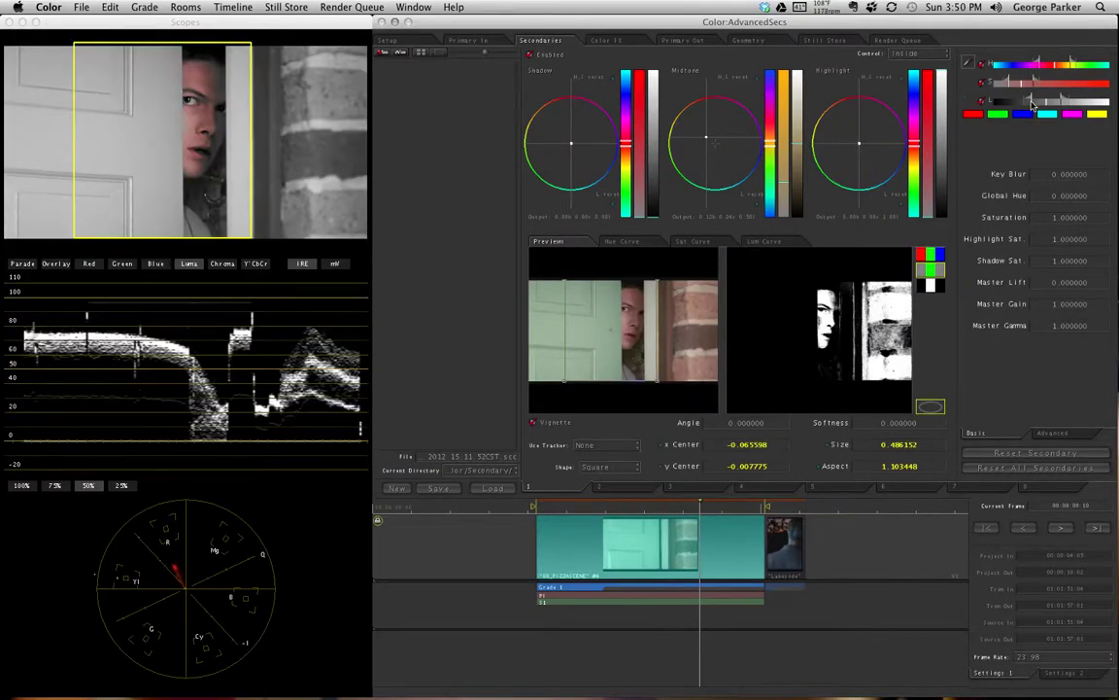
{"action": "left_click_drag", "start_coordinate": [1033, 104], "coordinate": [1025, 107]}
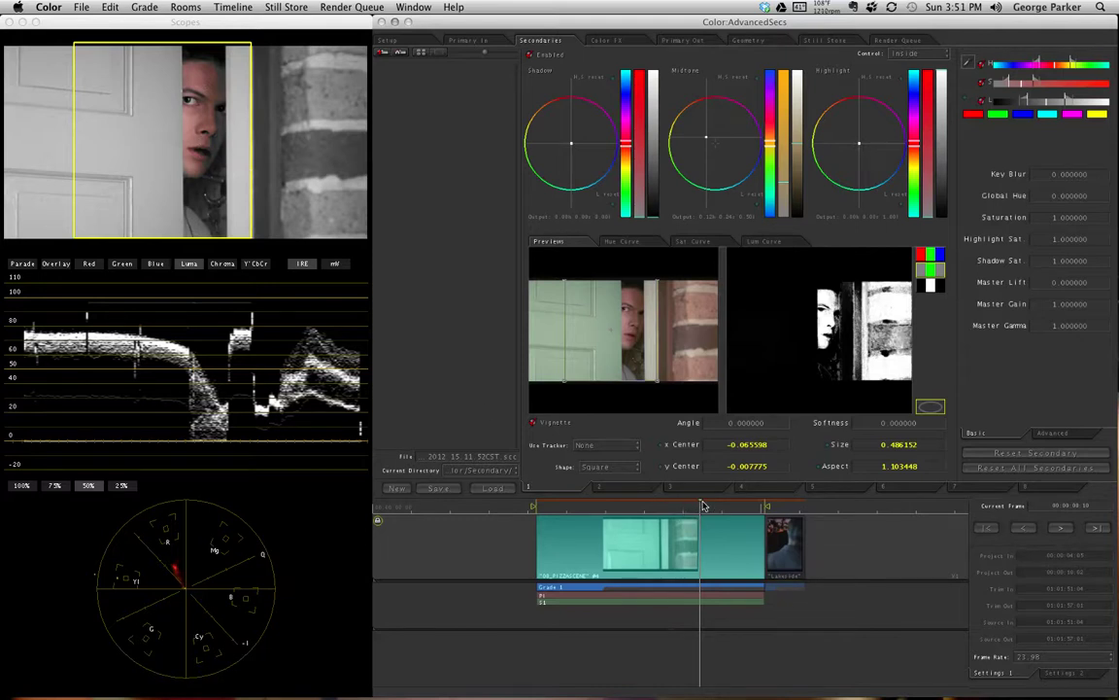
Step: Play the clip to check the skin key, and shift its midtones toward red-orange at frame 00:00:08:17 in the full-color preview
{"action": "left_click", "coordinate": [634, 506]}
{"action": "key", "text": "space"}
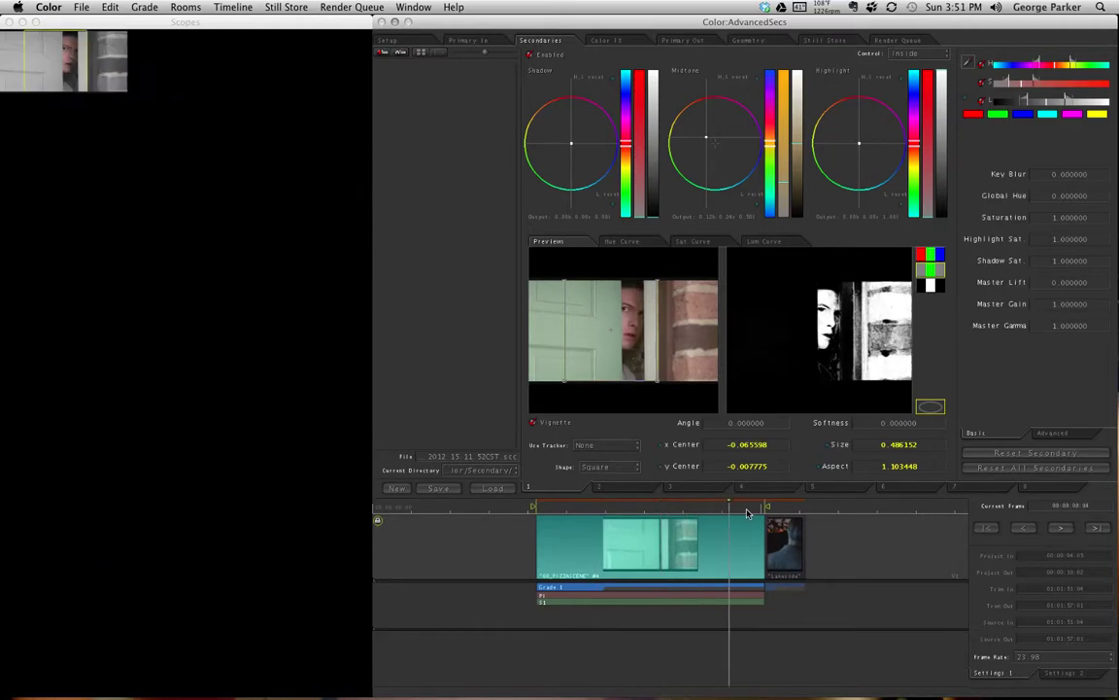
{"action": "left_click", "coordinate": [712, 514]}
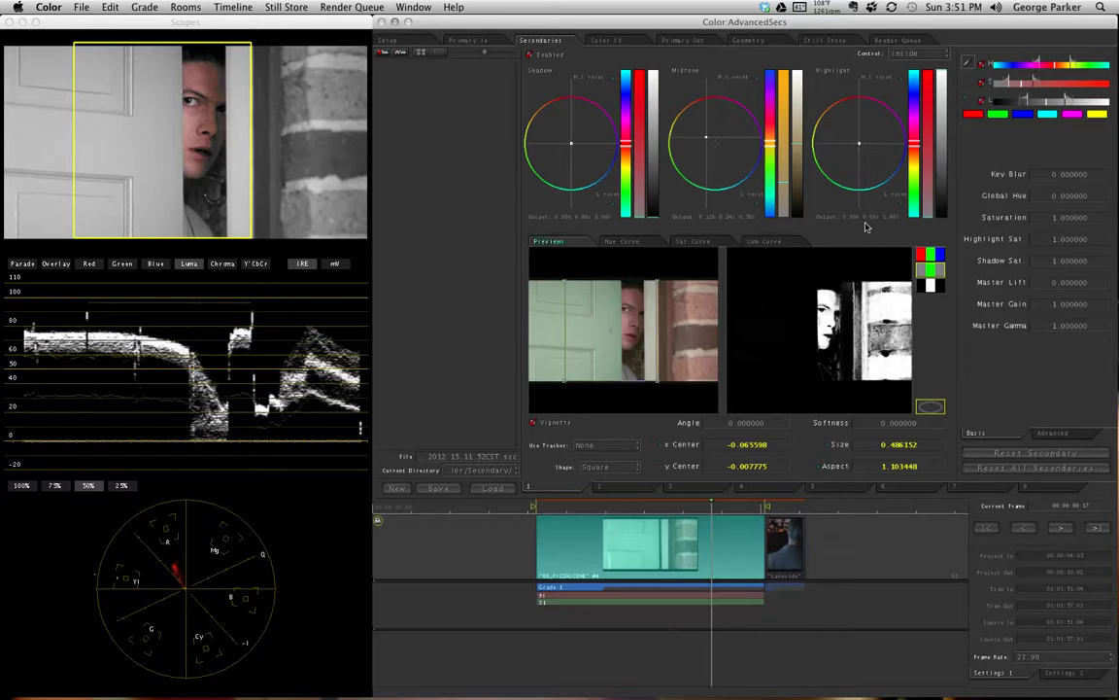
{"action": "left_click", "coordinate": [928, 254]}
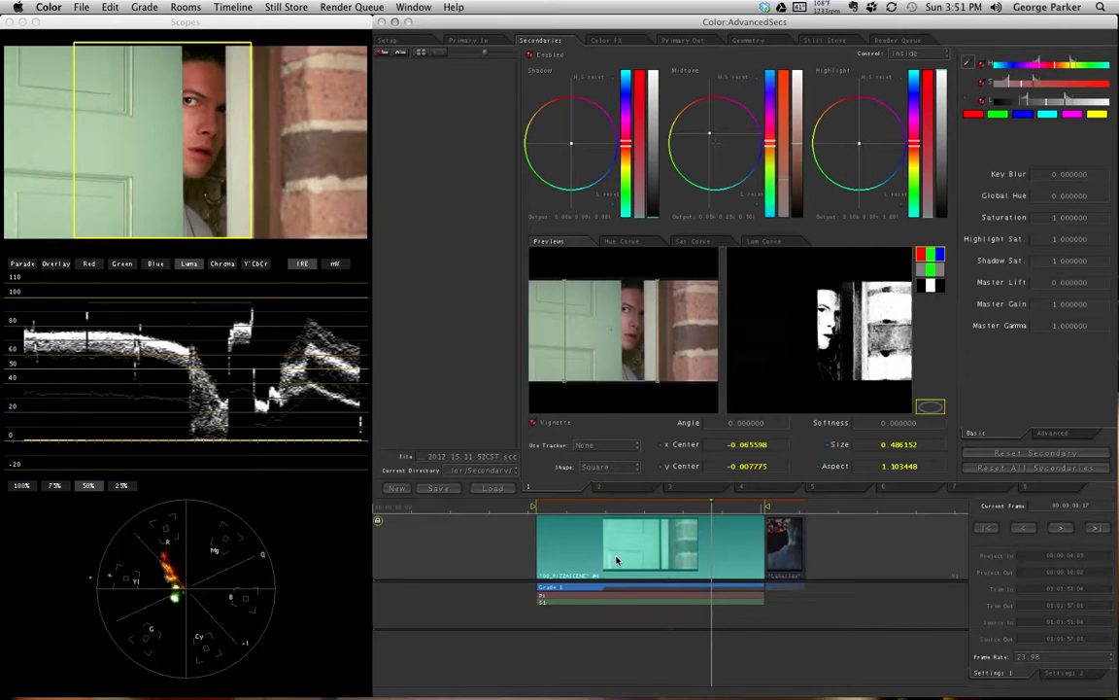
Step: Switch to secondary 2 and sample the green of the door for its key
{"action": "left_click", "coordinate": [640, 490]}
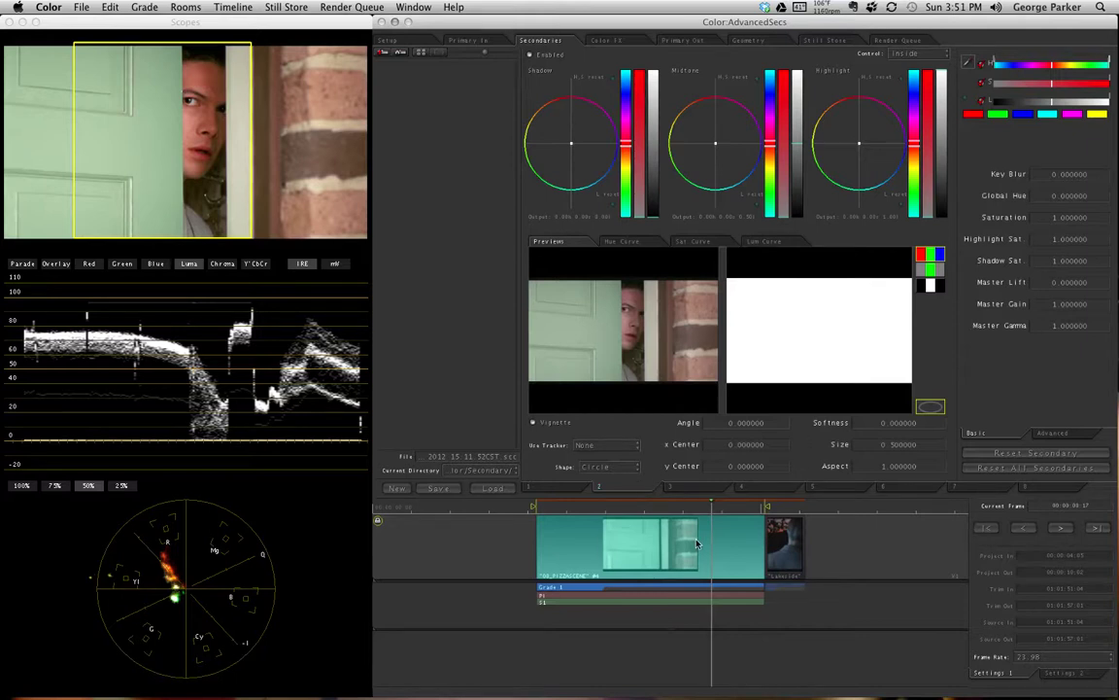
{"action": "left_click", "coordinate": [693, 446]}
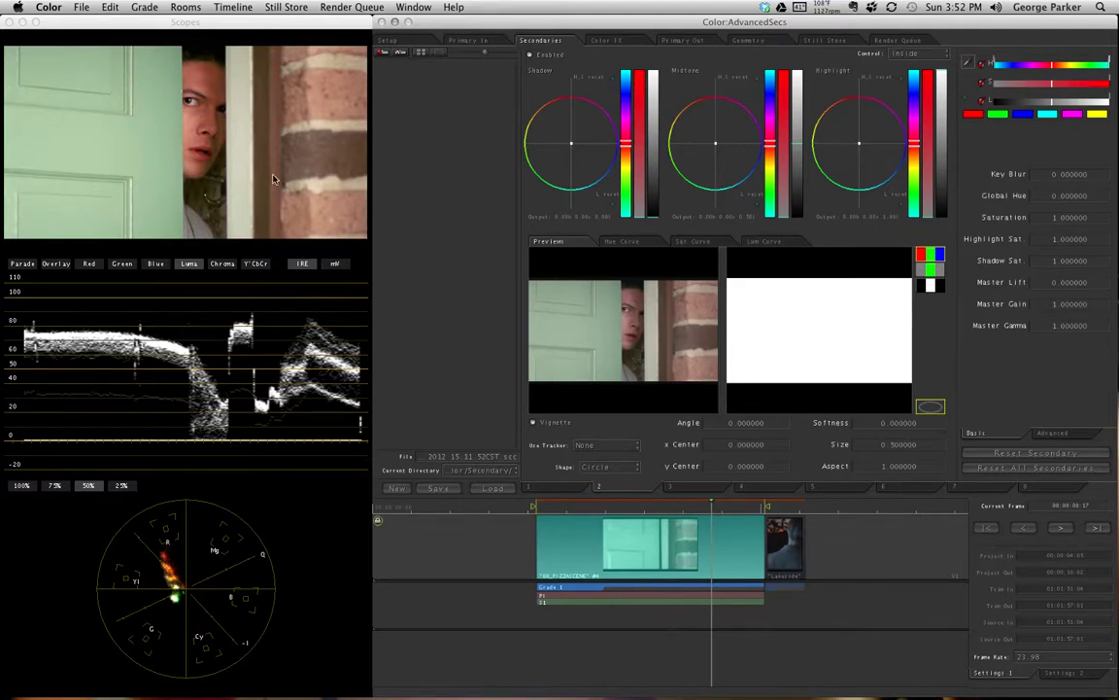
{"action": "left_click", "coordinate": [967, 62]}
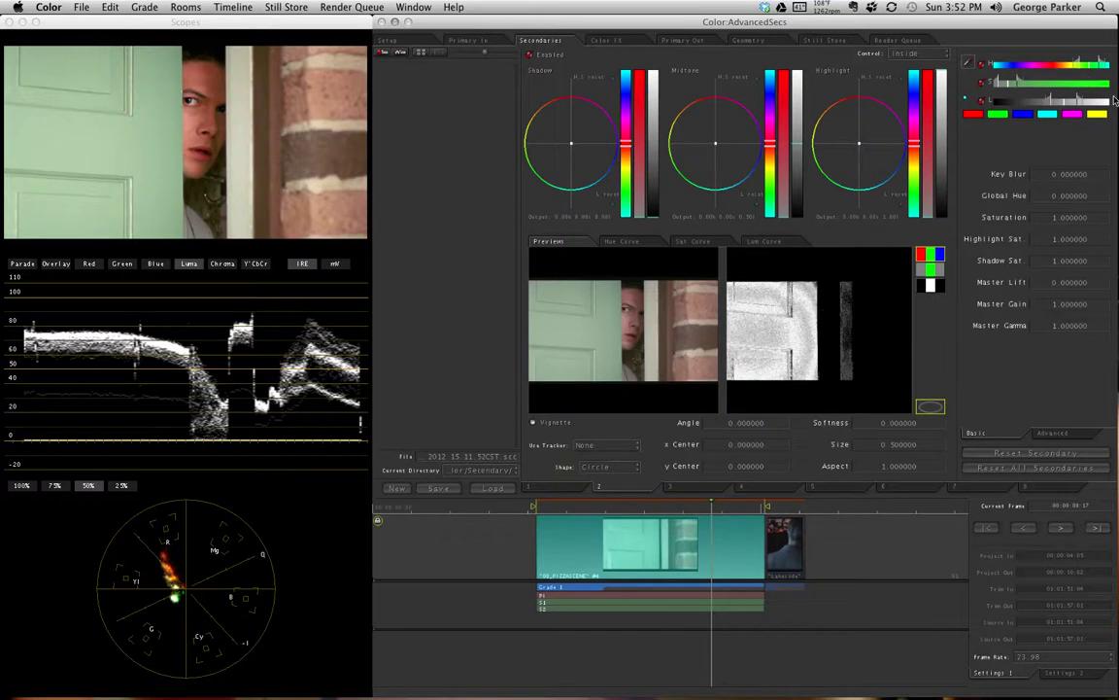
Step: Refine the door key's hue, saturation and lightness ranges, and check the isolated area in the desaturated preview
{"action": "mouse_move", "coordinate": [1080, 66]}
{"action": "left_mouse_down"}
{"action": "mouse_move", "coordinate": [1070, 68]}
{"action": "mouse_move", "coordinate": [1079, 68]}
{"action": "left_mouse_up"}
{"action": "left_click_drag", "start_coordinate": [1088, 68], "coordinate": [1086, 68]}
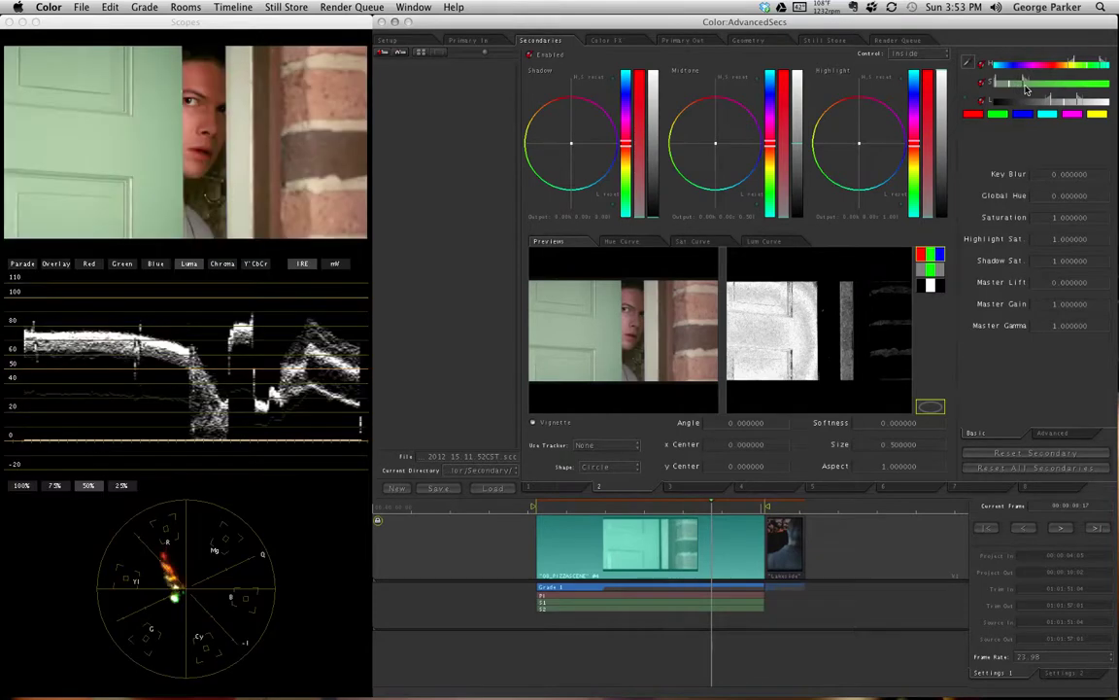
{"action": "left_click_drag", "start_coordinate": [1025, 87], "coordinate": [1082, 103]}
{"action": "left_click_drag", "start_coordinate": [1068, 100], "coordinate": [1049, 107]}
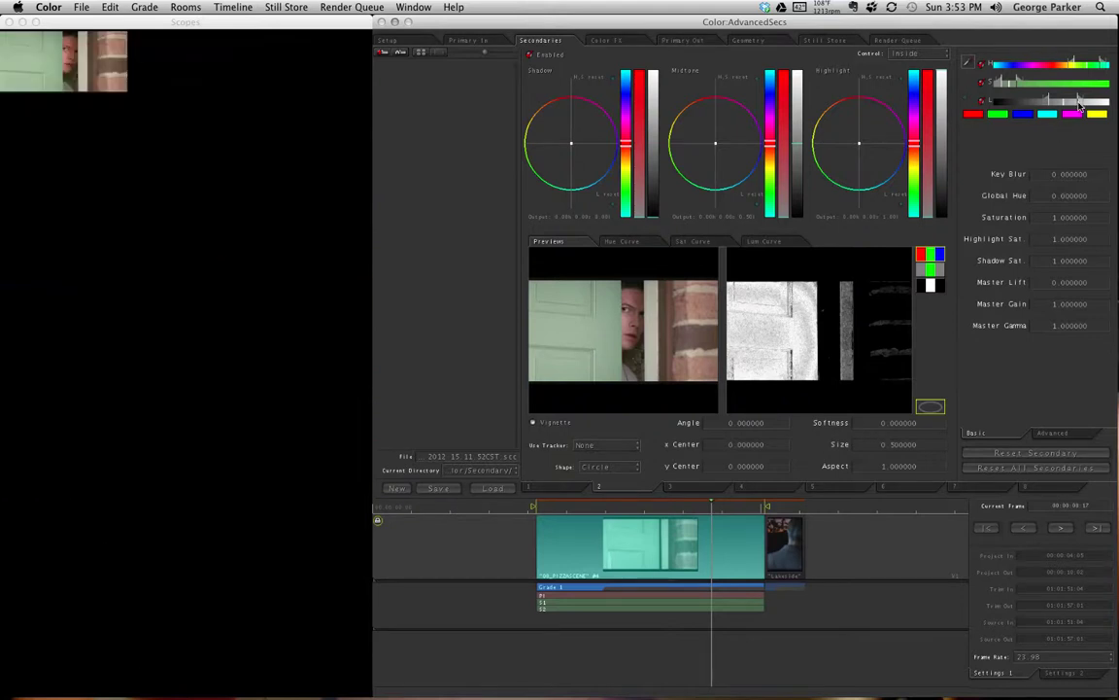
{"action": "left_click_drag", "start_coordinate": [1073, 106], "coordinate": [1066, 110]}
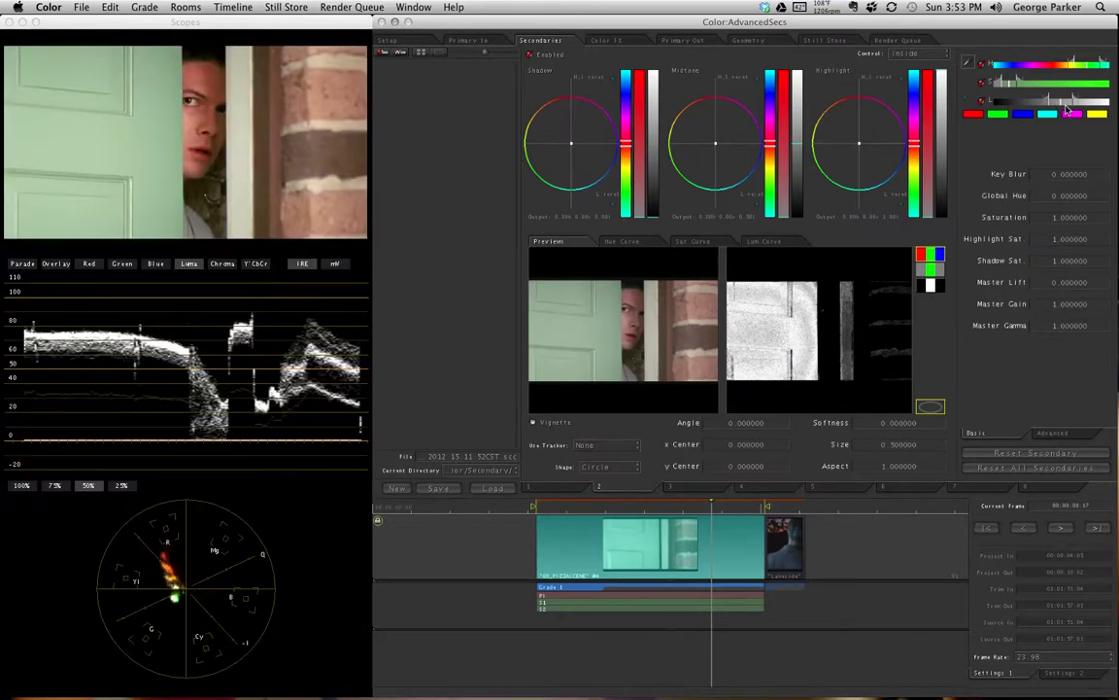
{"action": "left_click_drag", "start_coordinate": [993, 84], "coordinate": [1029, 88]}
{"action": "left_click", "coordinate": [937, 275]}
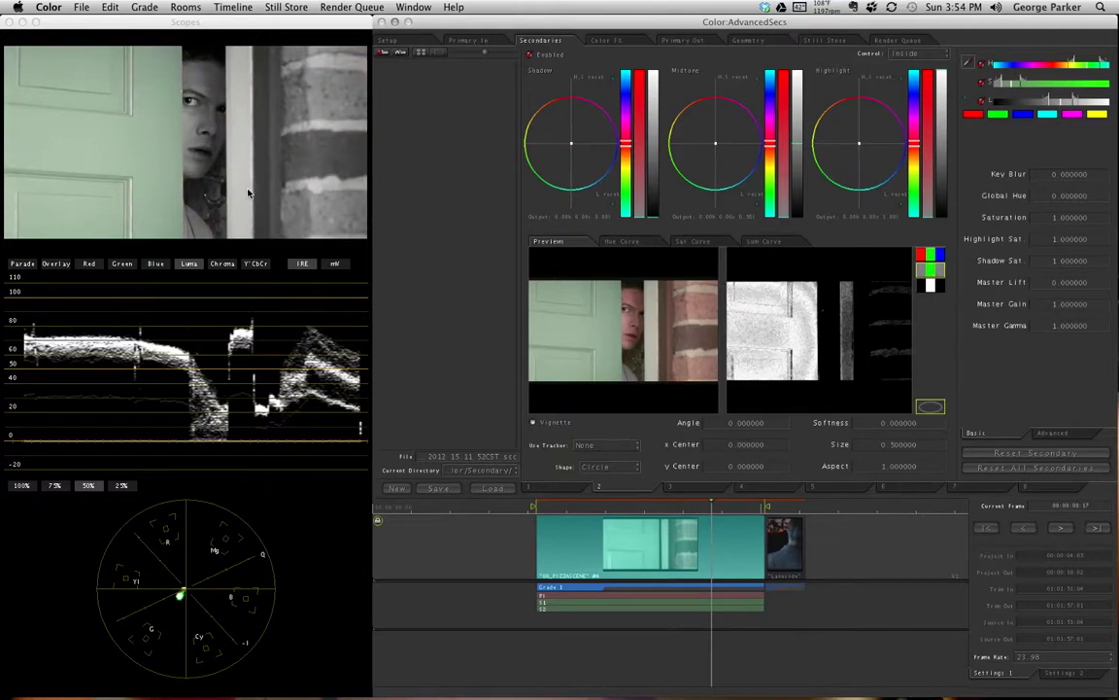
Step: Shift the keyed door's midtones toward blue, judging the color in the full-color preview
{"action": "key", "text": "super+Tab"}
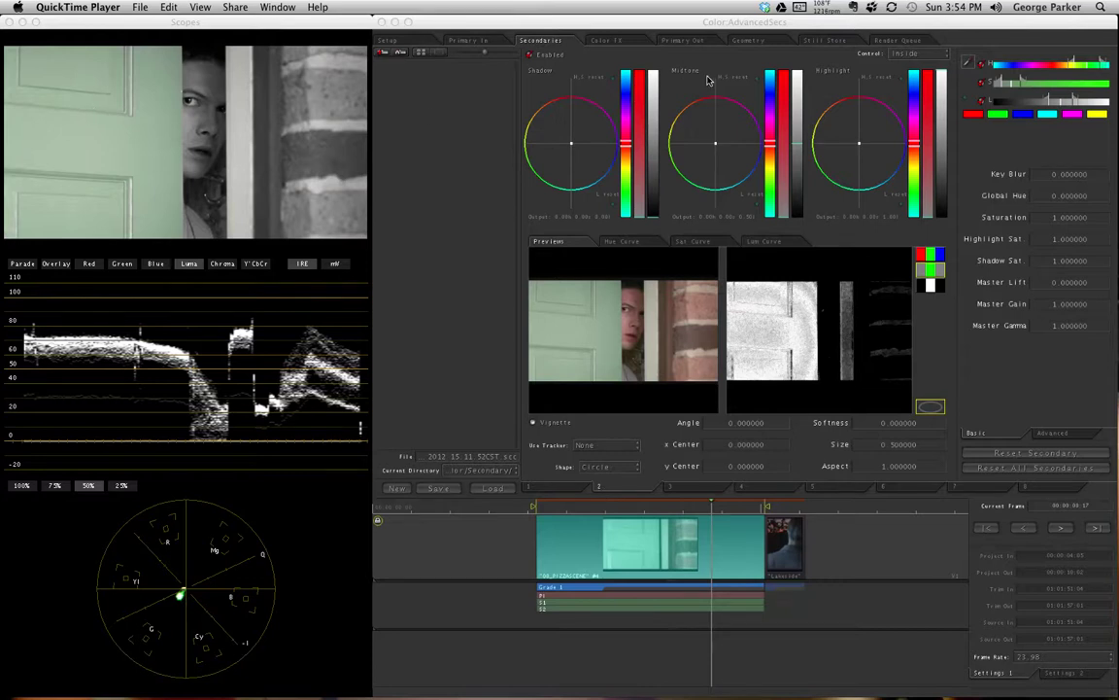
{"action": "left_click", "coordinate": [715, 147]}
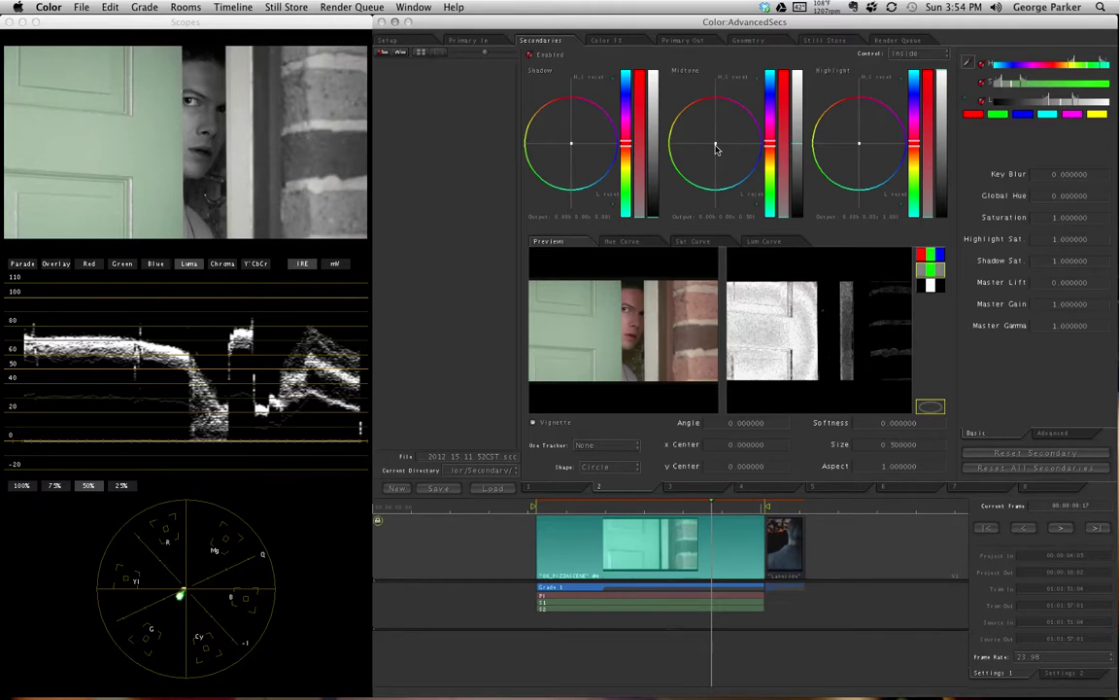
{"action": "left_click_drag", "start_coordinate": [722, 152], "coordinate": [727, 155]}
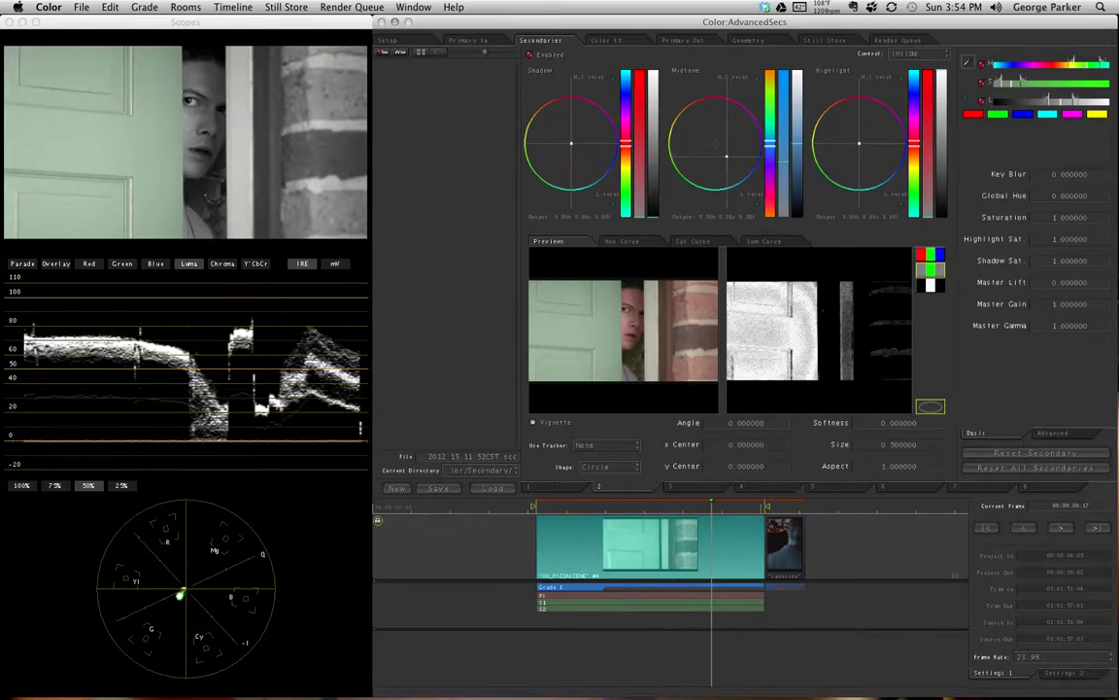
{"action": "left_click", "coordinate": [930, 256]}
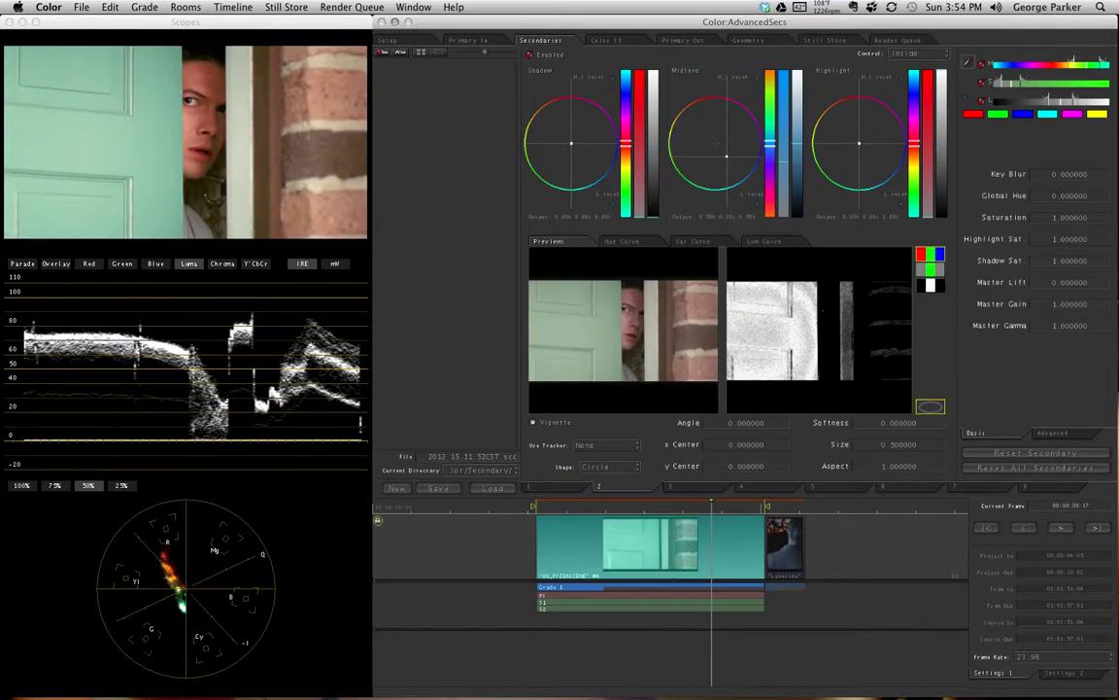
{"action": "left_click_drag", "start_coordinate": [716, 142], "coordinate": [733, 147]}
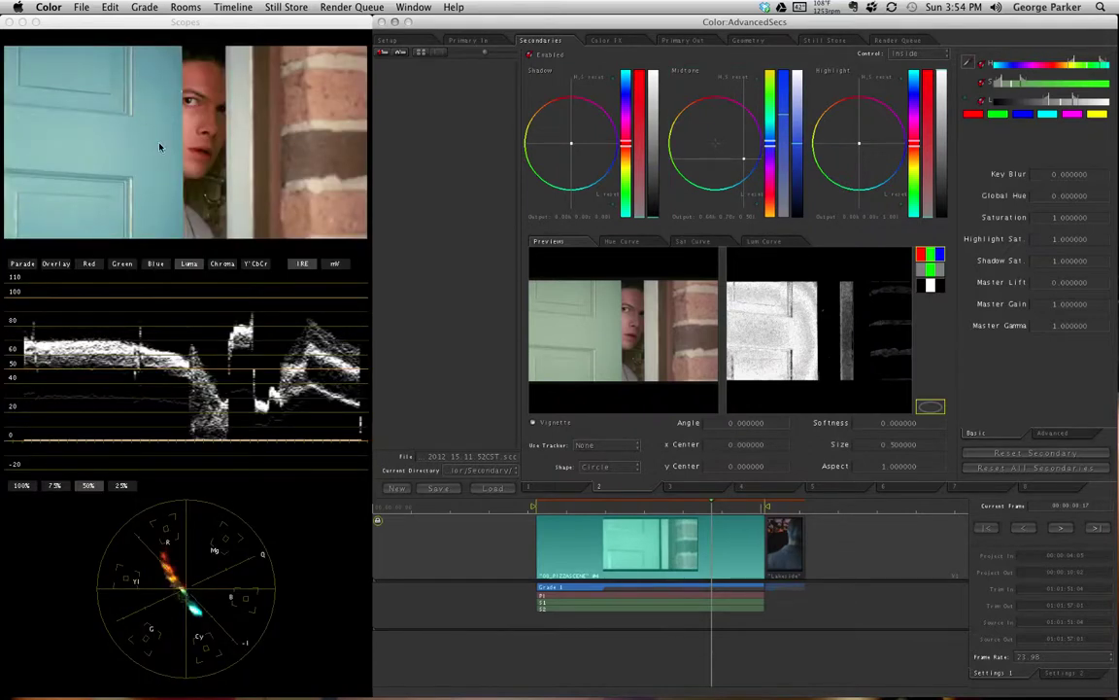
Step: Set the saturation of the door's secondary to 1.5
{"action": "left_click", "coordinate": [1069, 222]}
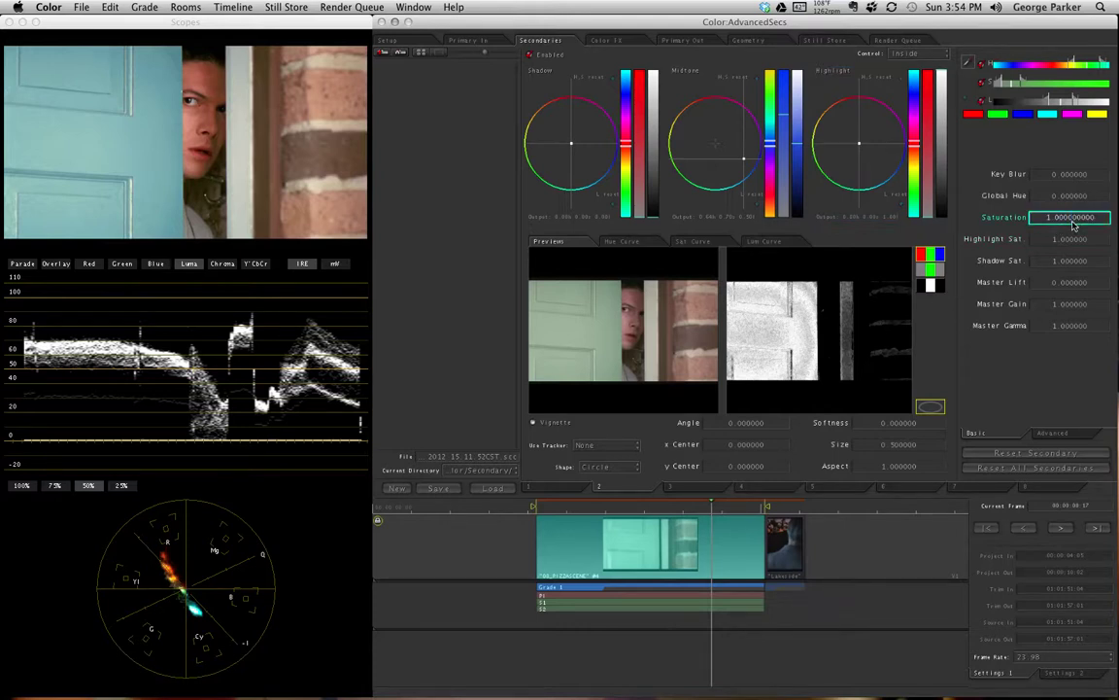
{"action": "left_click_drag", "start_coordinate": [1074, 225], "coordinate": [1042, 223]}
{"action": "type", "text": "1.5"}
{"action": "key", "text": "Return"}
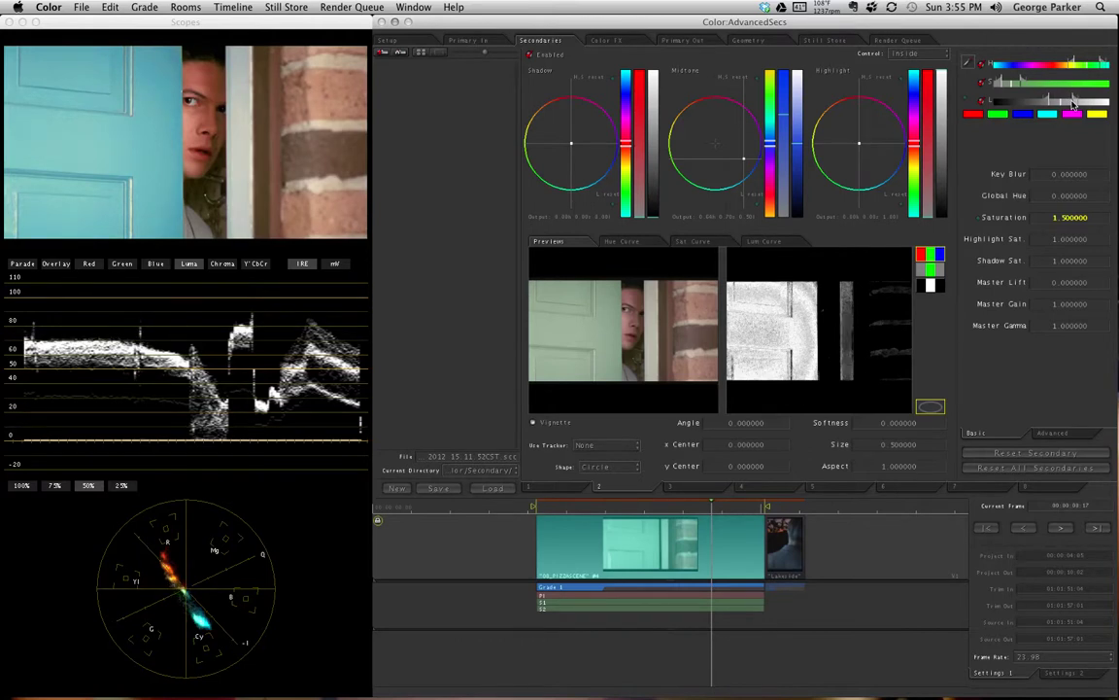
Step: Show the matte in the preview and adjust the door key's lightness, saturation and hue ranges to exclude the bricks and door frame
{"action": "left_click", "coordinate": [929, 285]}
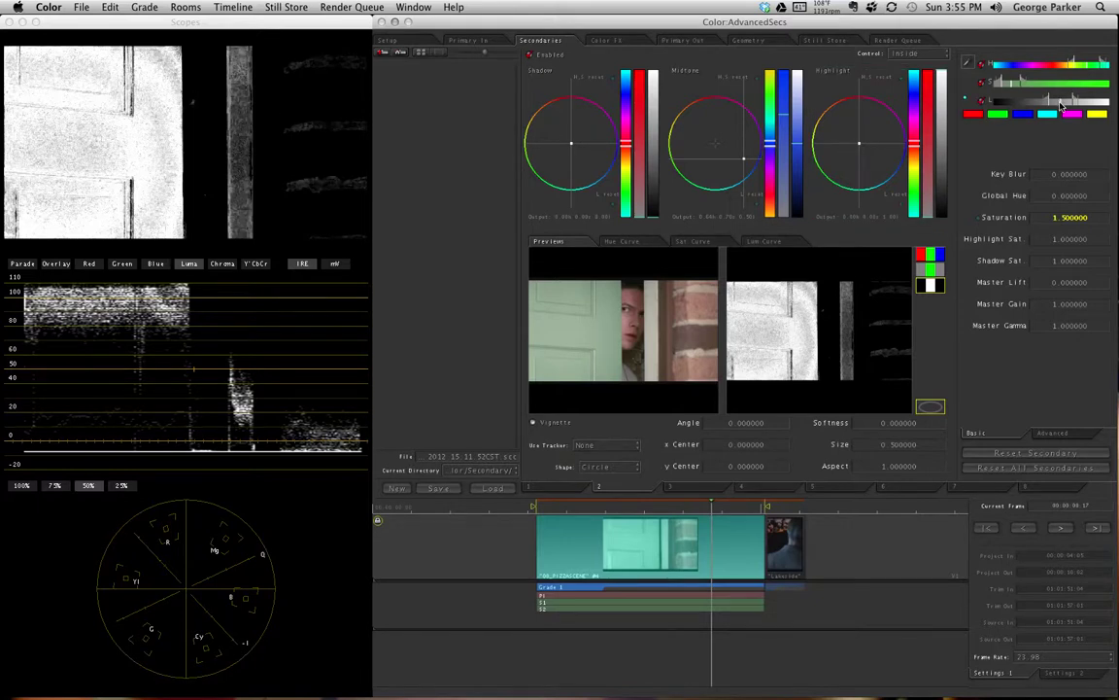
{"action": "left_click_drag", "start_coordinate": [1062, 105], "coordinate": [1069, 106]}
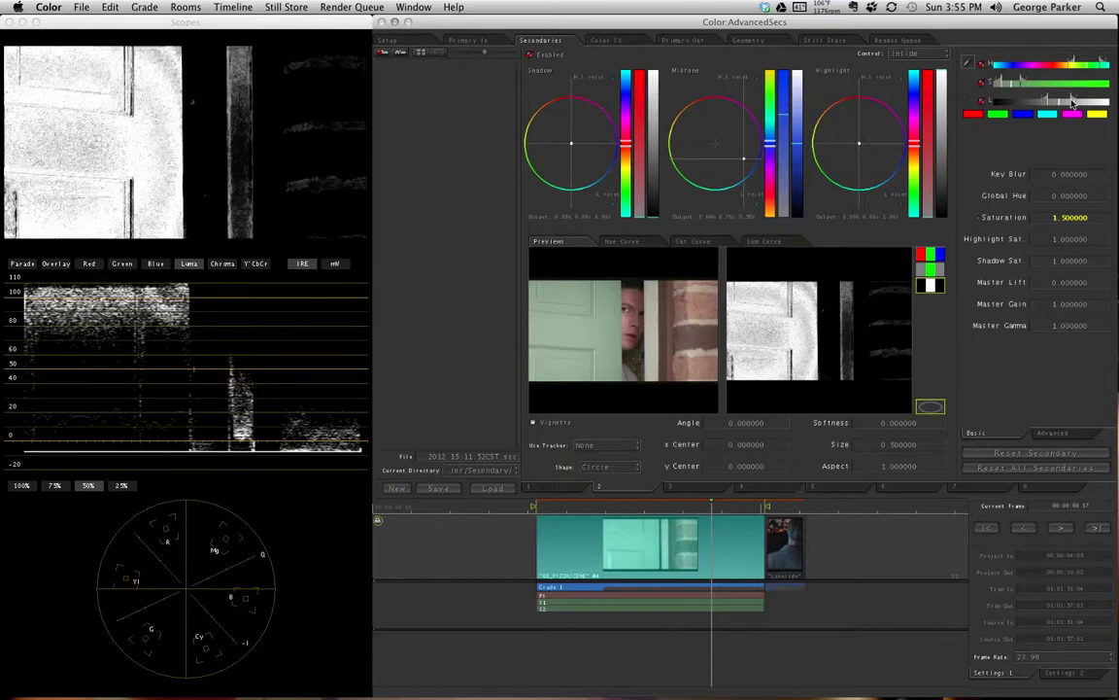
{"action": "mouse_move", "coordinate": [1019, 88]}
{"action": "left_mouse_down"}
{"action": "mouse_move", "coordinate": [1009, 89]}
{"action": "mouse_move", "coordinate": [1029, 89]}
{"action": "mouse_move", "coordinate": [1000, 89]}
{"action": "left_mouse_up"}
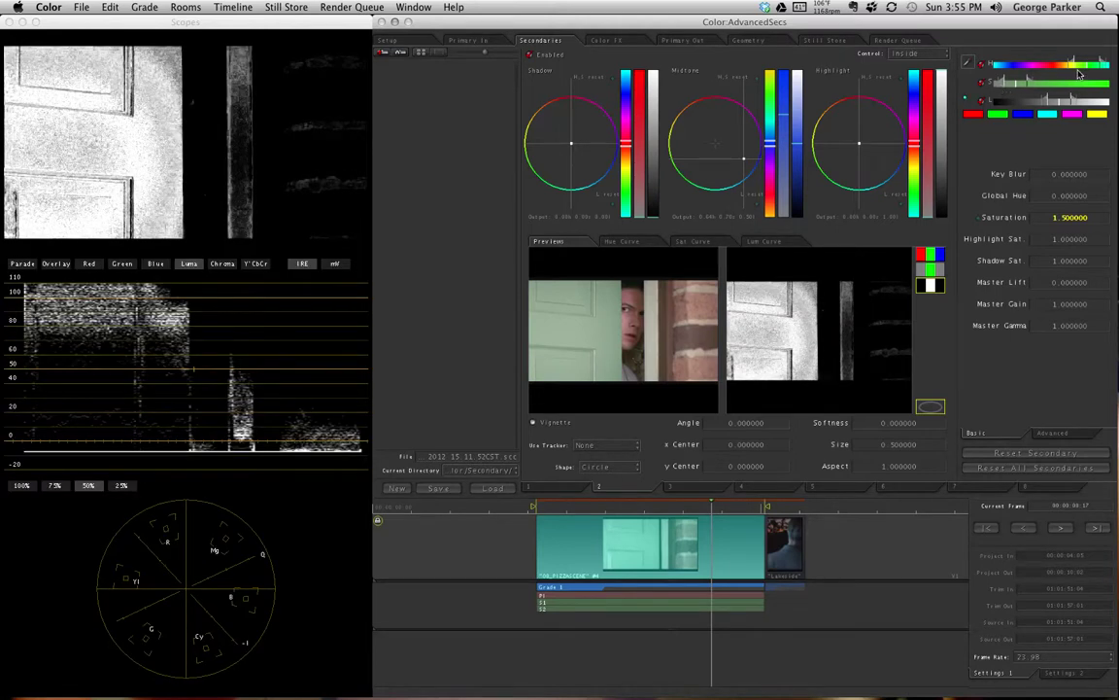
{"action": "left_click_drag", "start_coordinate": [1079, 74], "coordinate": [1092, 70]}
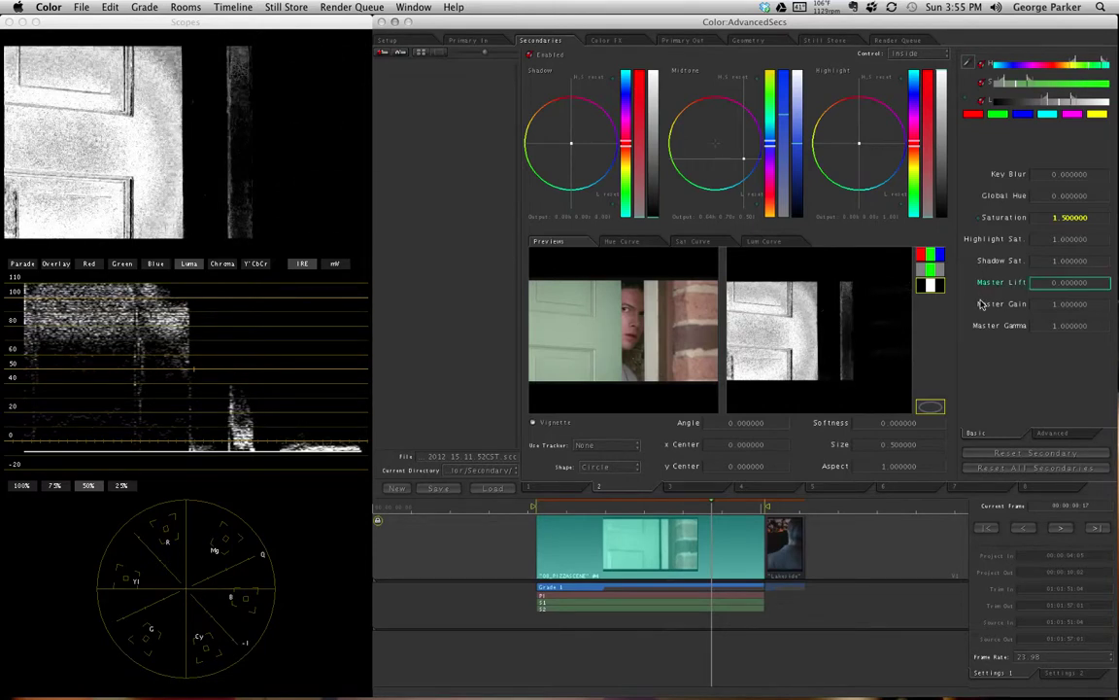
Step: Switch the preview back to the full-color result and move from the door clip to the Lakeside clip
{"action": "left_click", "coordinate": [938, 256]}
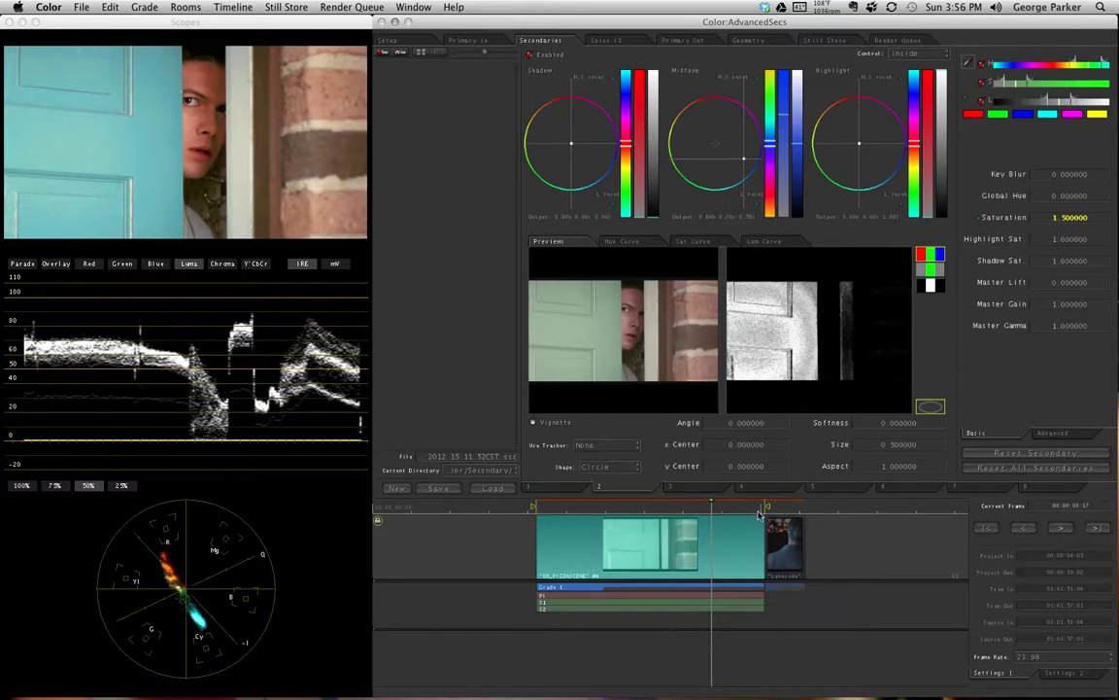
{"action": "key", "text": "Down"}
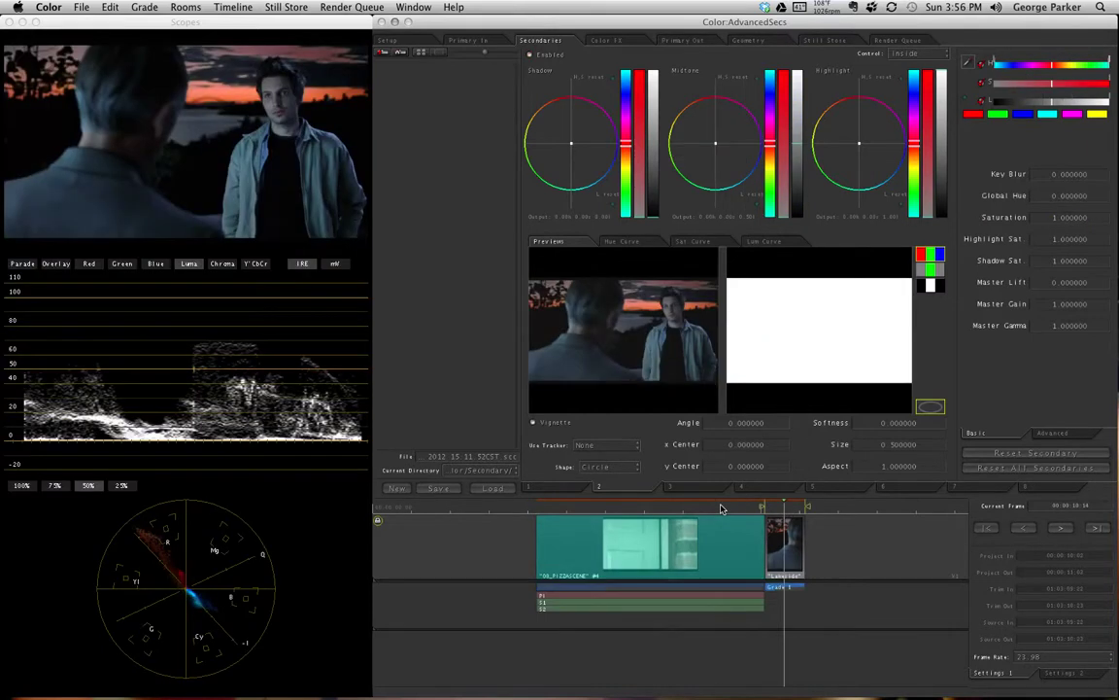
{"action": "left_click", "coordinate": [700, 508]}
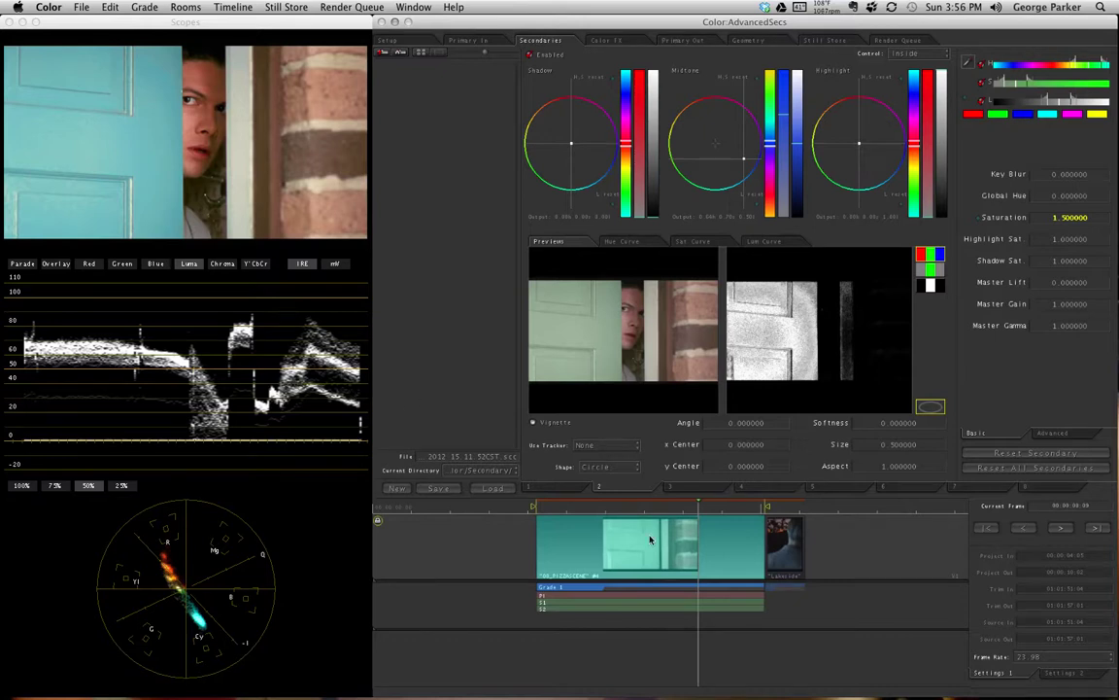
{"action": "left_click", "coordinate": [789, 505]}
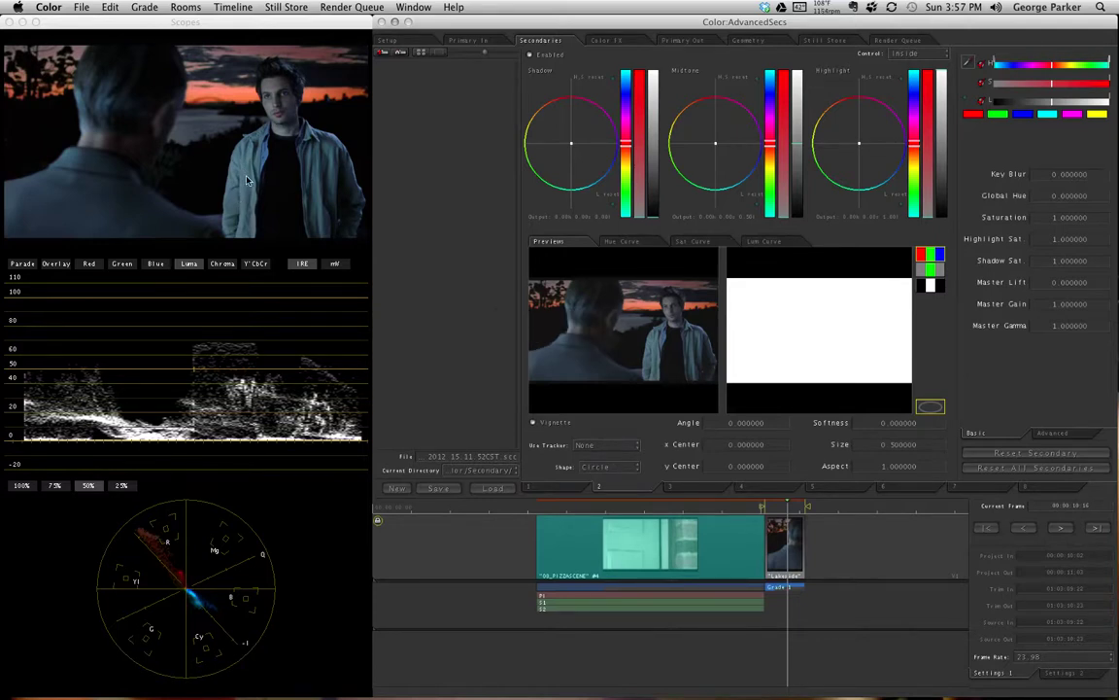
Step: Try to key the facing man's blue jacket by sampling its color, and reset the secondary
{"action": "left_click", "coordinate": [968, 64]}
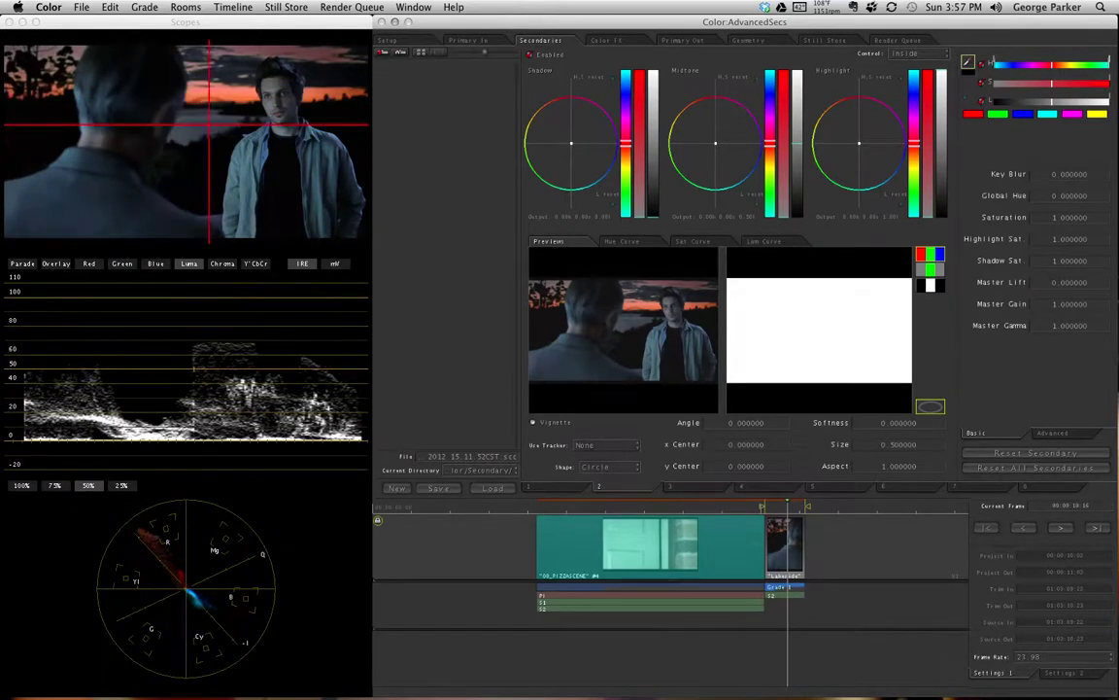
{"action": "left_click", "coordinate": [252, 173]}
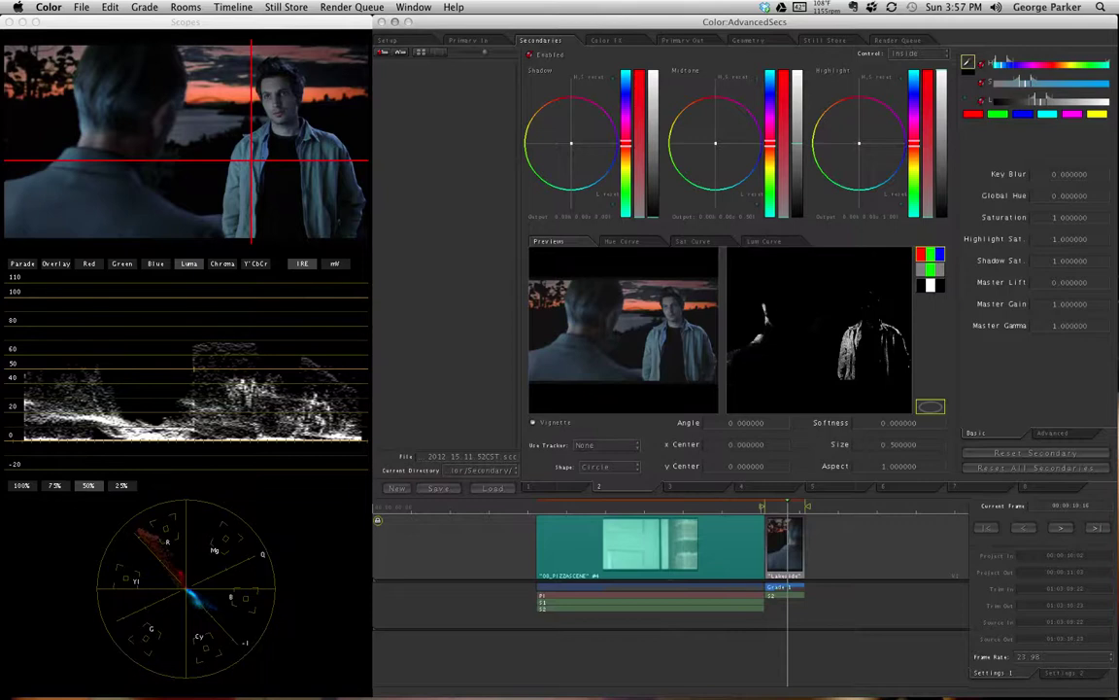
{"action": "mouse_move", "coordinate": [252, 173]}
{"action": "left_mouse_down"}
{"action": "mouse_move", "coordinate": [251, 158]}
{"action": "mouse_move", "coordinate": [229, 180]}
{"action": "mouse_move", "coordinate": [233, 218]}
{"action": "left_mouse_up"}
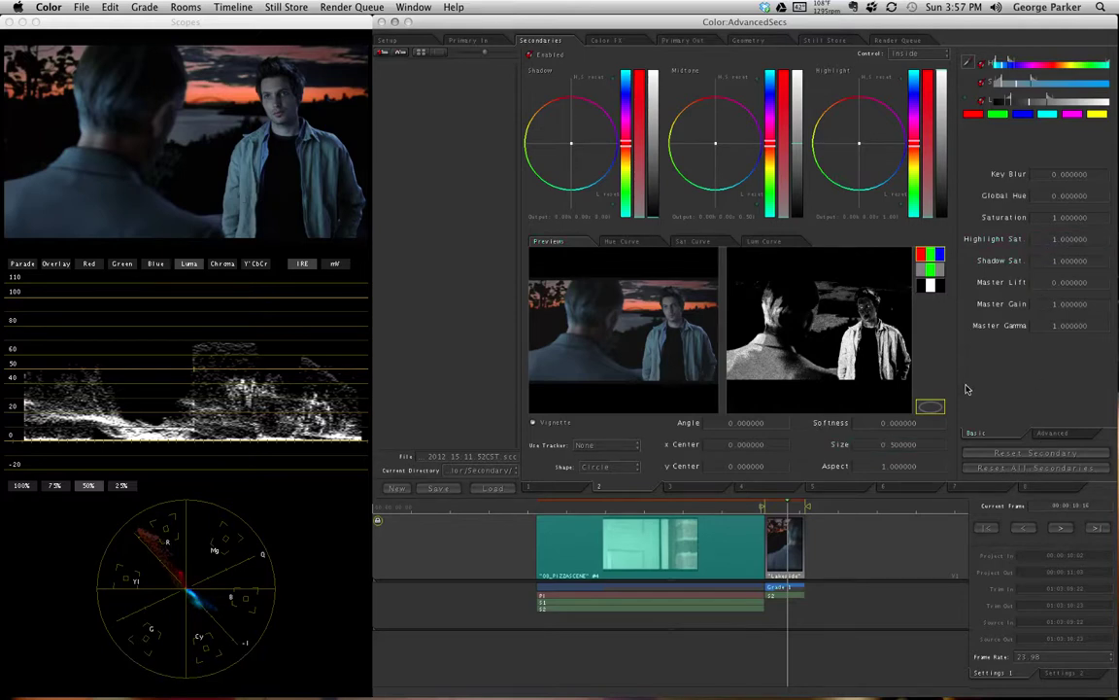
{"action": "left_click", "coordinate": [1027, 455]}
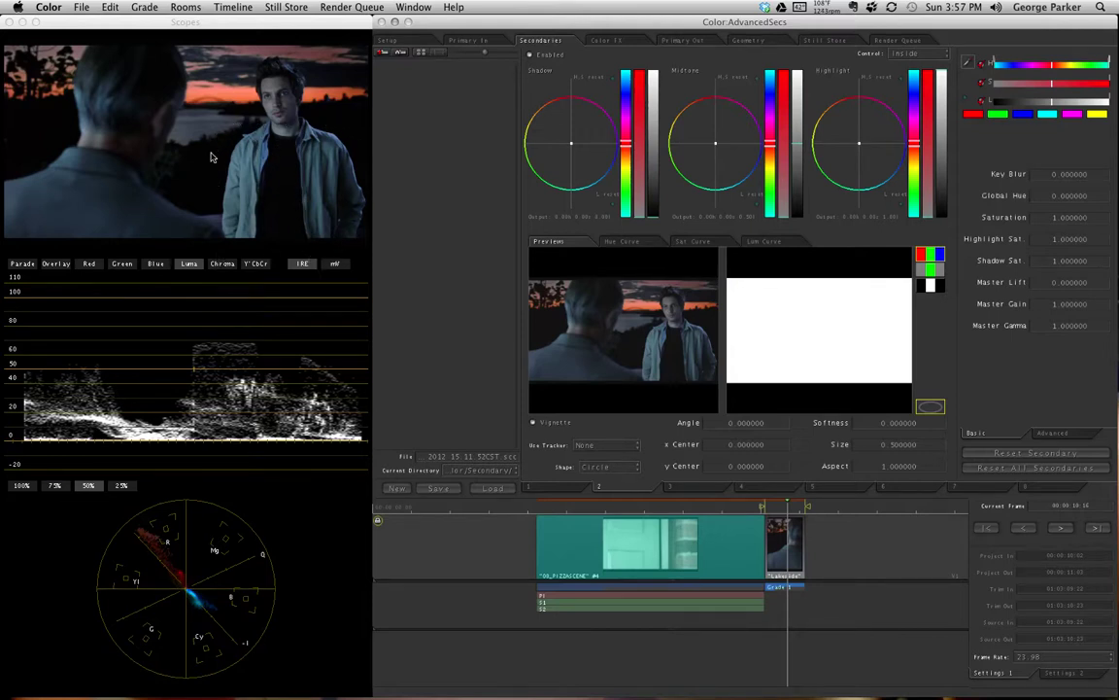
Step: Enable a vignette on the Lakeside clip's second secondary and set its shape to User Shape
{"action": "left_click", "coordinate": [767, 506]}
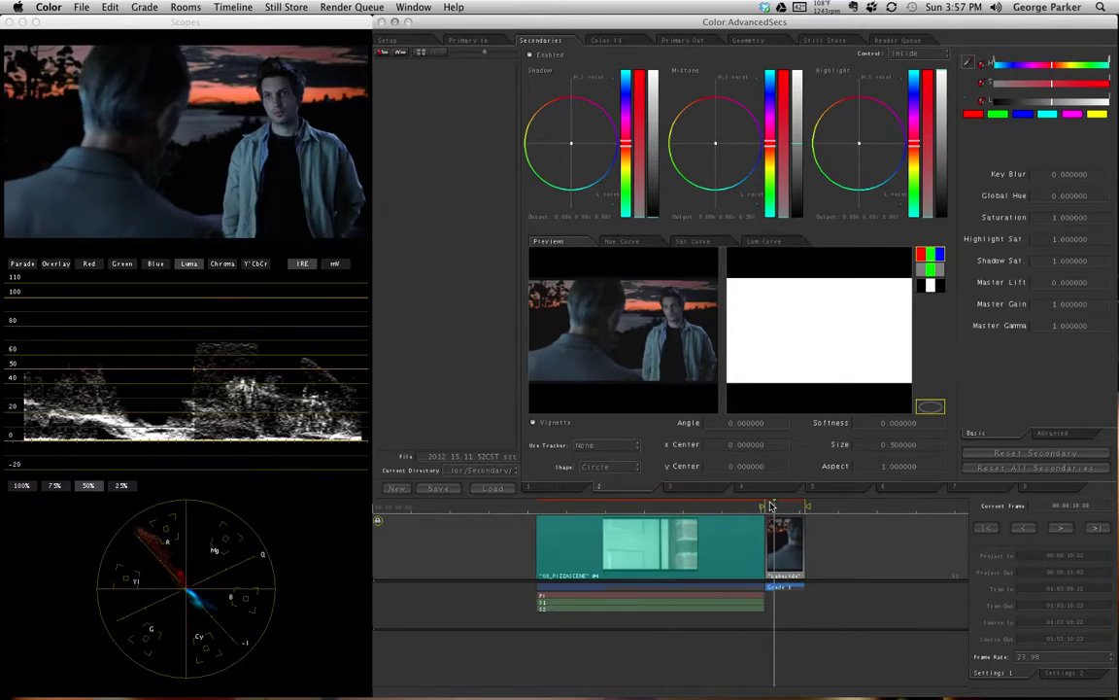
{"action": "mouse_move", "coordinate": [768, 506]}
{"action": "left_mouse_down"}
{"action": "mouse_move", "coordinate": [796, 506]}
{"action": "mouse_move", "coordinate": [784, 509]}
{"action": "left_mouse_up"}
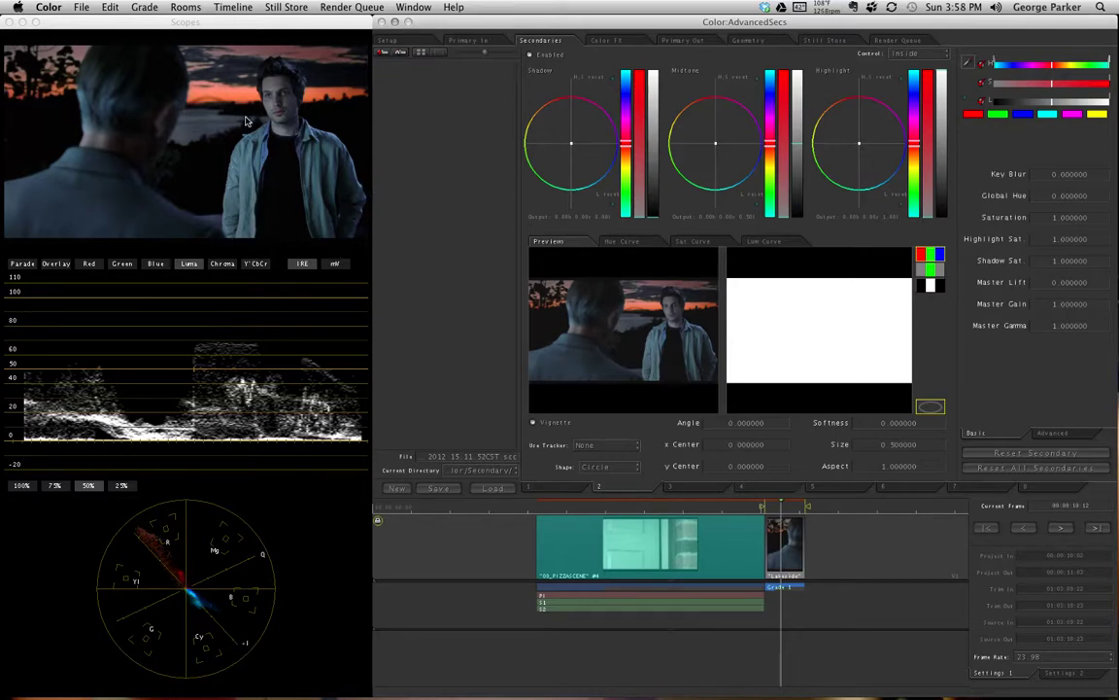
{"action": "left_click", "coordinate": [562, 424]}
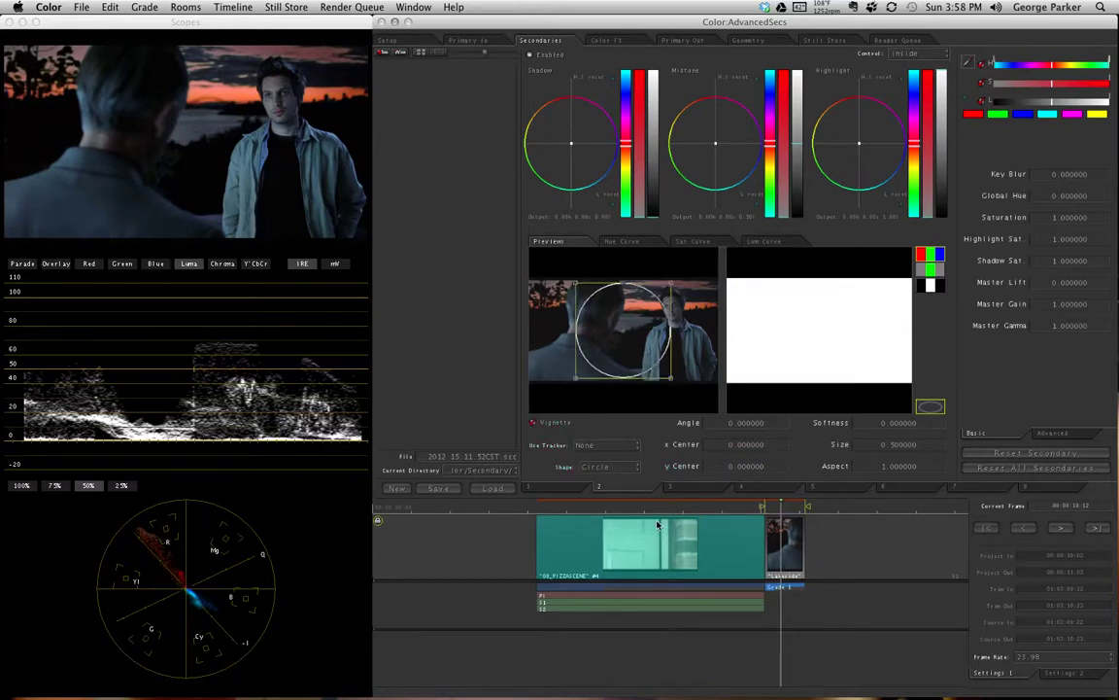
{"action": "left_click", "coordinate": [627, 466]}
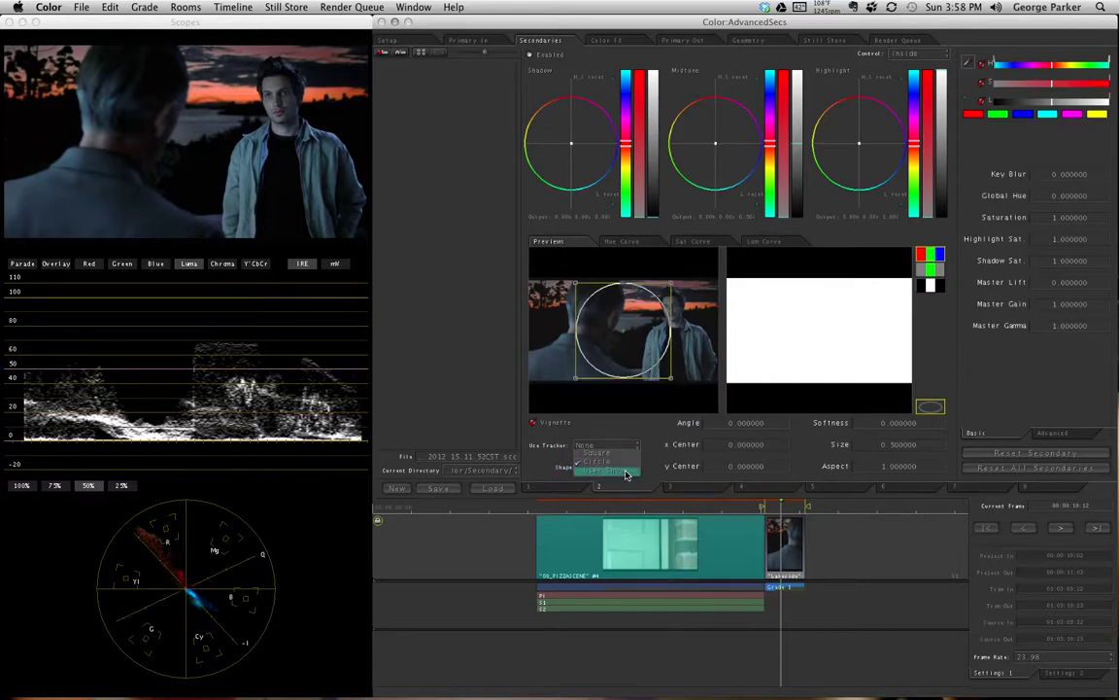
{"action": "left_click", "coordinate": [626, 473]}
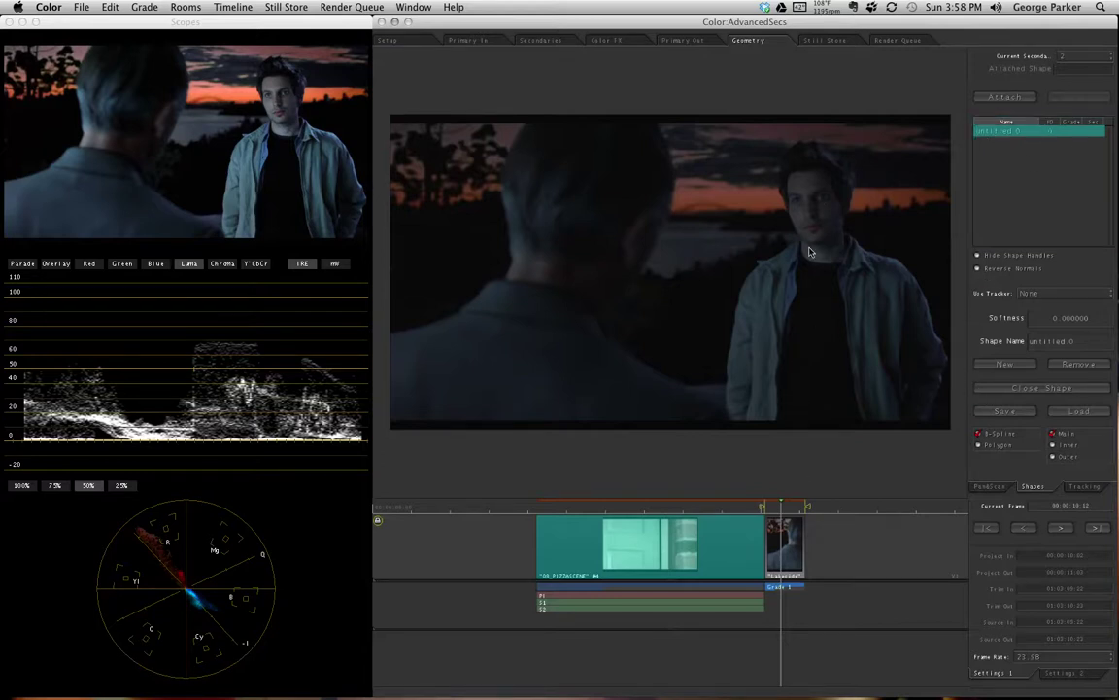
Step: Draw a closed B-spline shape around the facing man's jacket, following both shoulders and dipping below the neck
{"action": "left_click", "coordinate": [725, 426]}
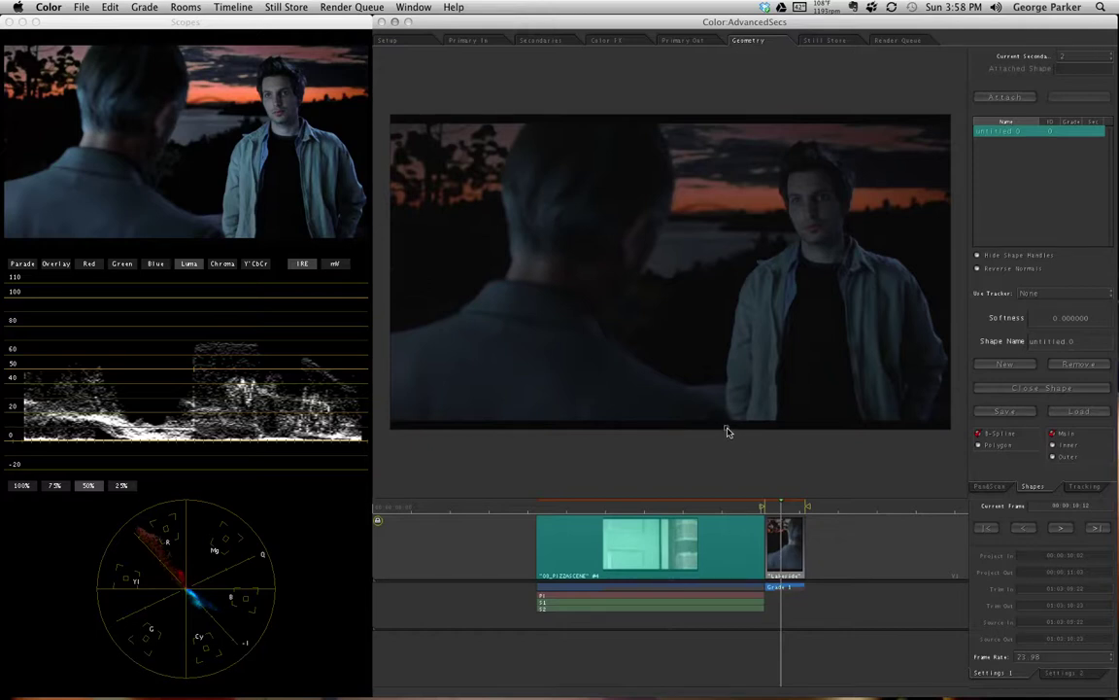
{"action": "left_click", "coordinate": [741, 284]}
{"action": "left_click", "coordinate": [787, 245]}
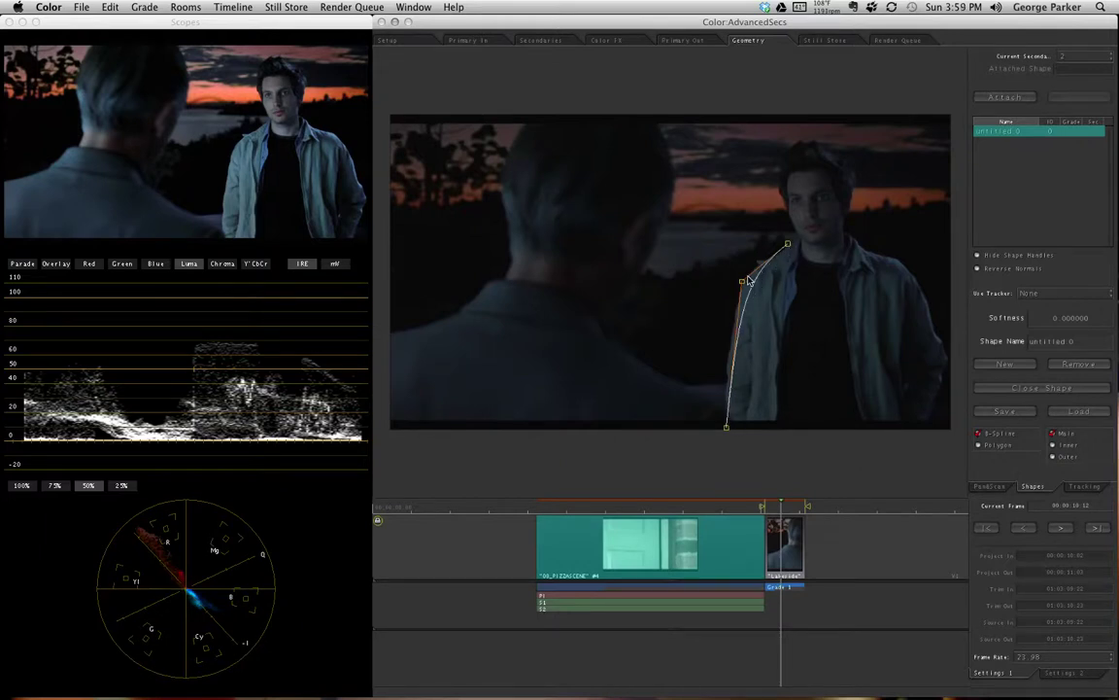
{"action": "left_click", "coordinate": [799, 236]}
{"action": "left_click", "coordinate": [809, 260]}
{"action": "left_click", "coordinate": [834, 264]}
{"action": "left_click", "coordinate": [847, 242]}
{"action": "left_click", "coordinate": [844, 234]}
{"action": "left_click", "coordinate": [932, 308]}
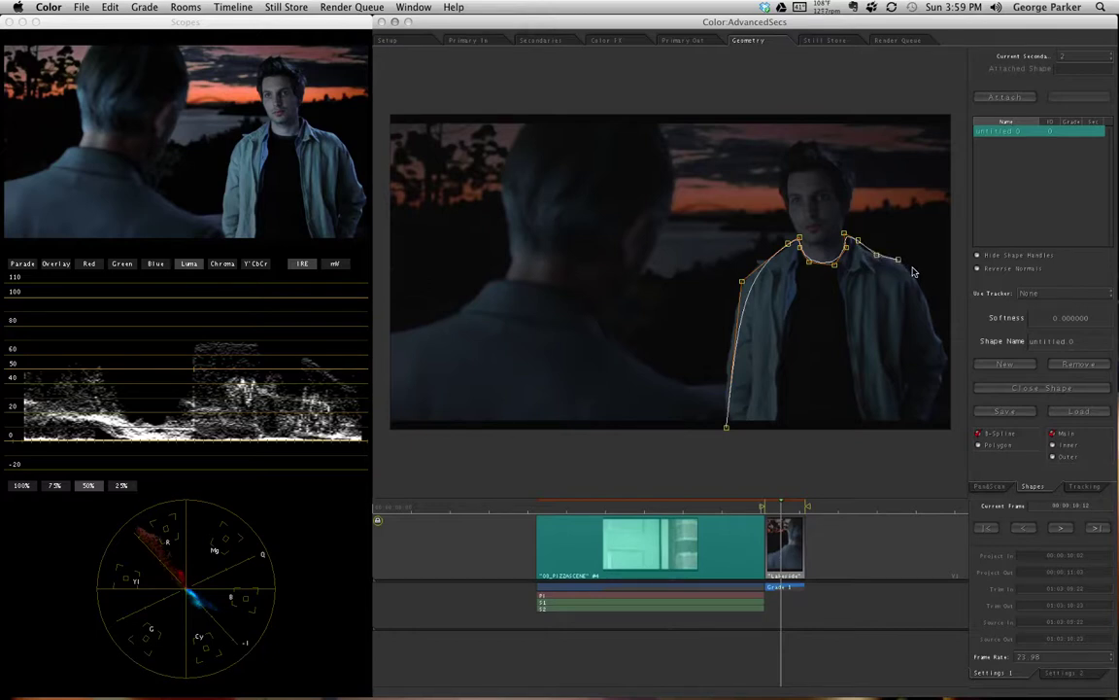
{"action": "left_click", "coordinate": [951, 370]}
{"action": "left_click", "coordinate": [933, 426]}
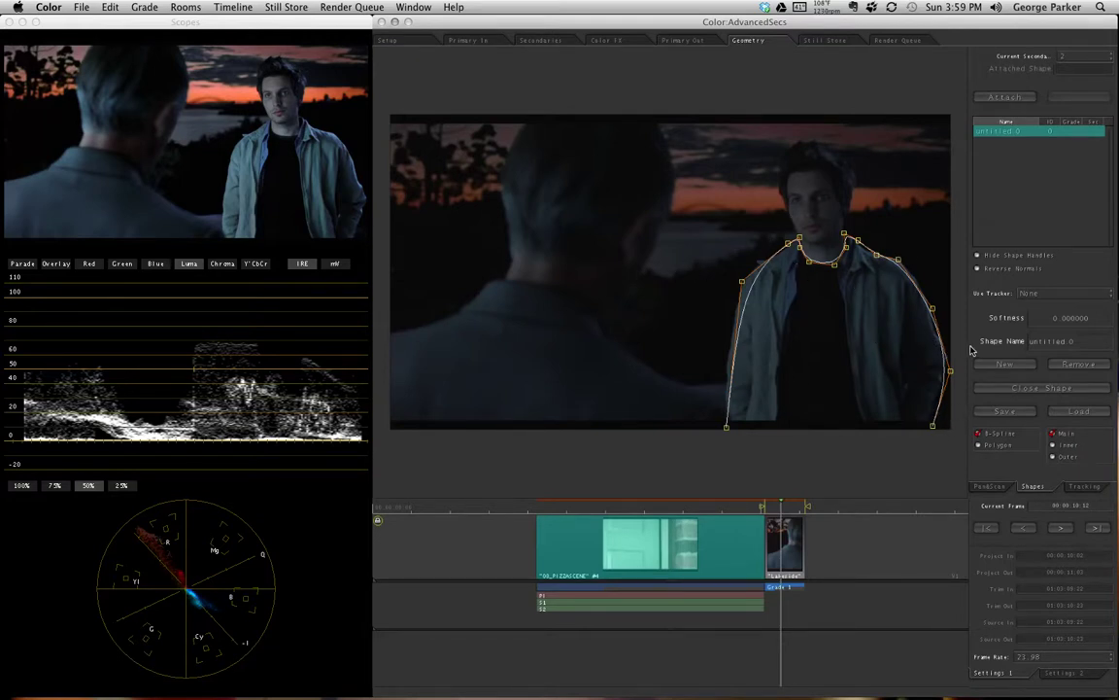
{"action": "left_click", "coordinate": [1017, 389]}
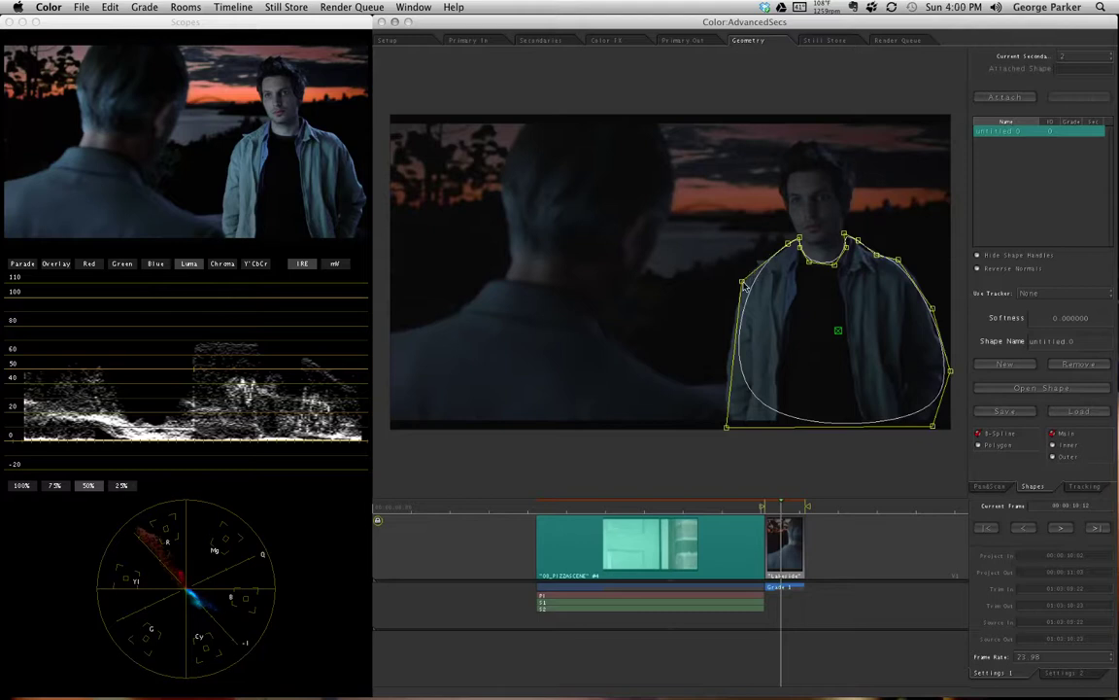
Step: Adjust the shape's outer control points so the curve follows the jacket's shoulders, sleeves and lower corner
{"action": "left_click_drag", "start_coordinate": [739, 284], "coordinate": [723, 277]}
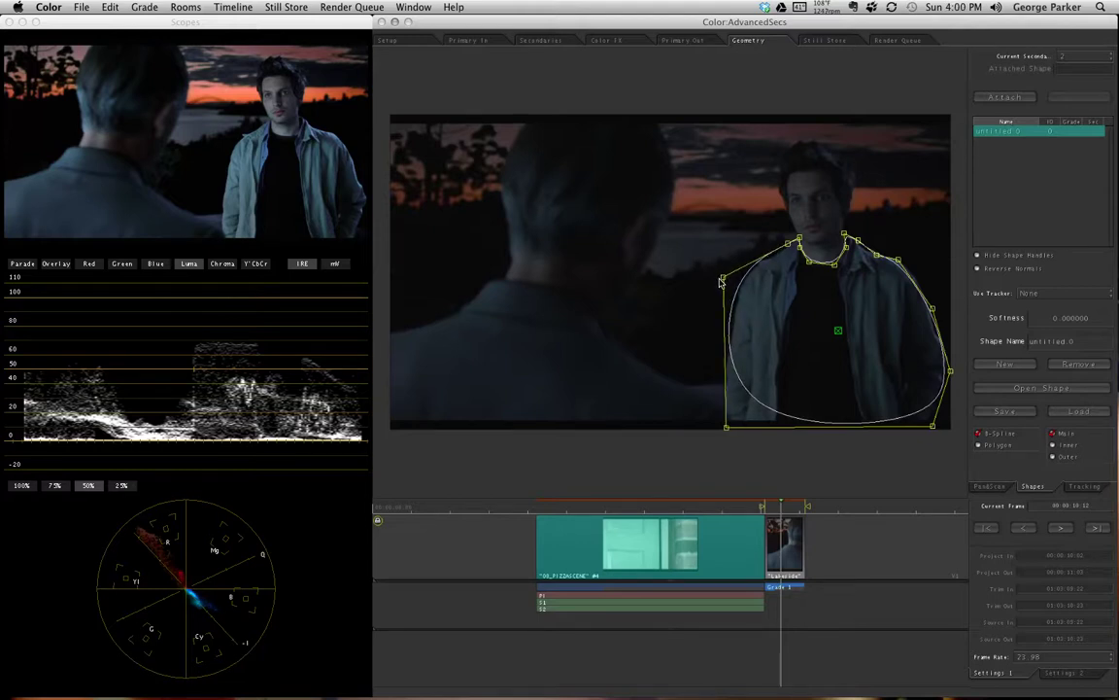
{"action": "left_click_drag", "start_coordinate": [724, 427], "coordinate": [719, 446]}
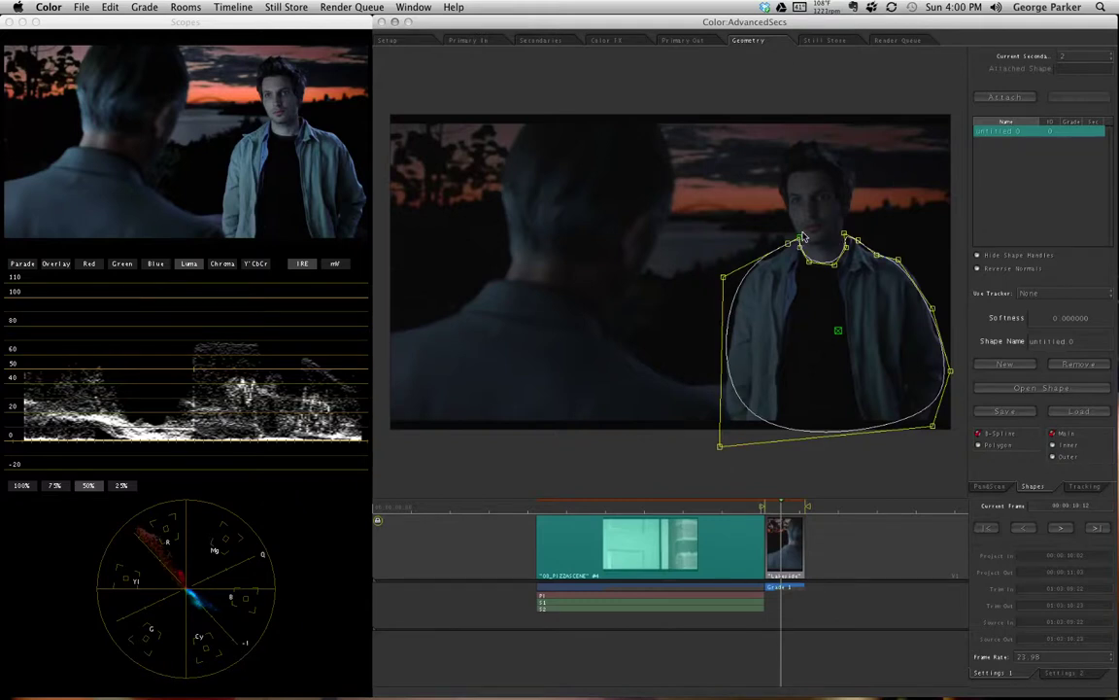
{"action": "left_click_drag", "start_coordinate": [788, 243], "coordinate": [785, 247]}
{"action": "left_click_drag", "start_coordinate": [898, 260], "coordinate": [908, 256]}
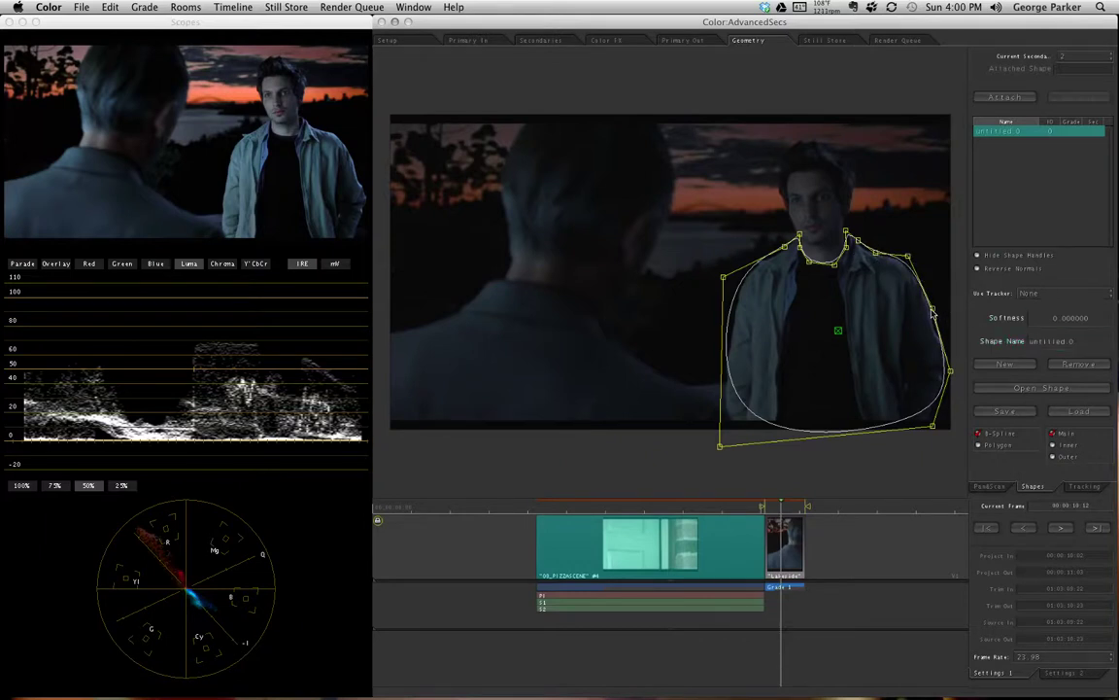
{"action": "left_click_drag", "start_coordinate": [951, 374], "coordinate": [957, 374]}
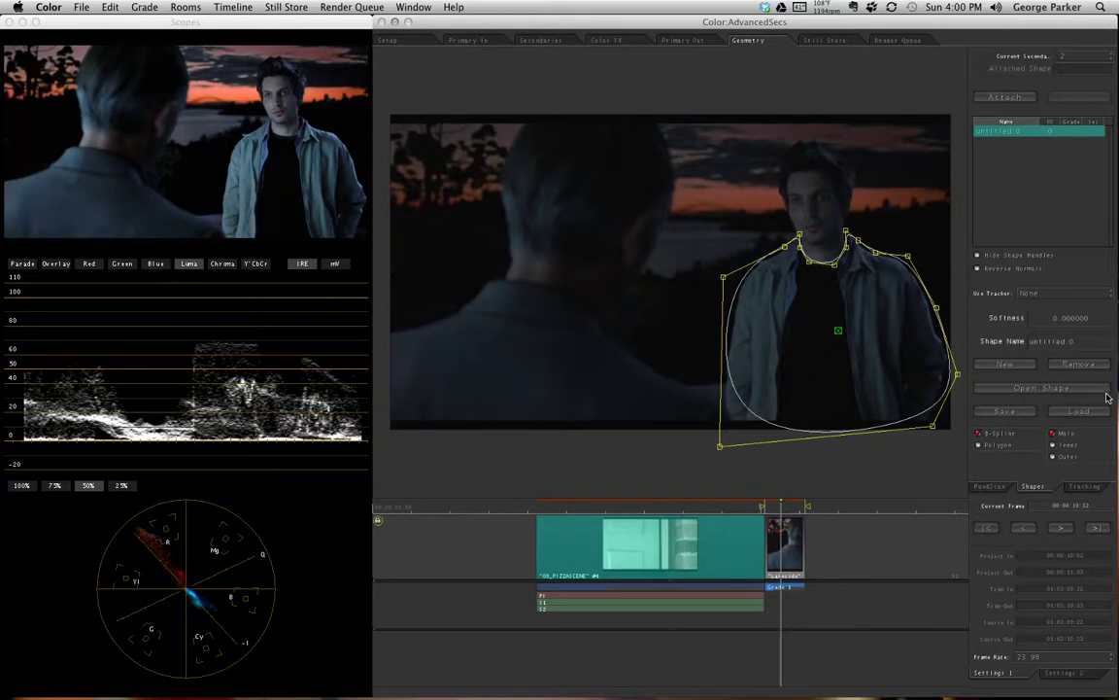
Step: Reopen the shape, add points along the jacket's inner edges to exclude the black shirt, and close it again
{"action": "left_click", "coordinate": [1043, 390]}
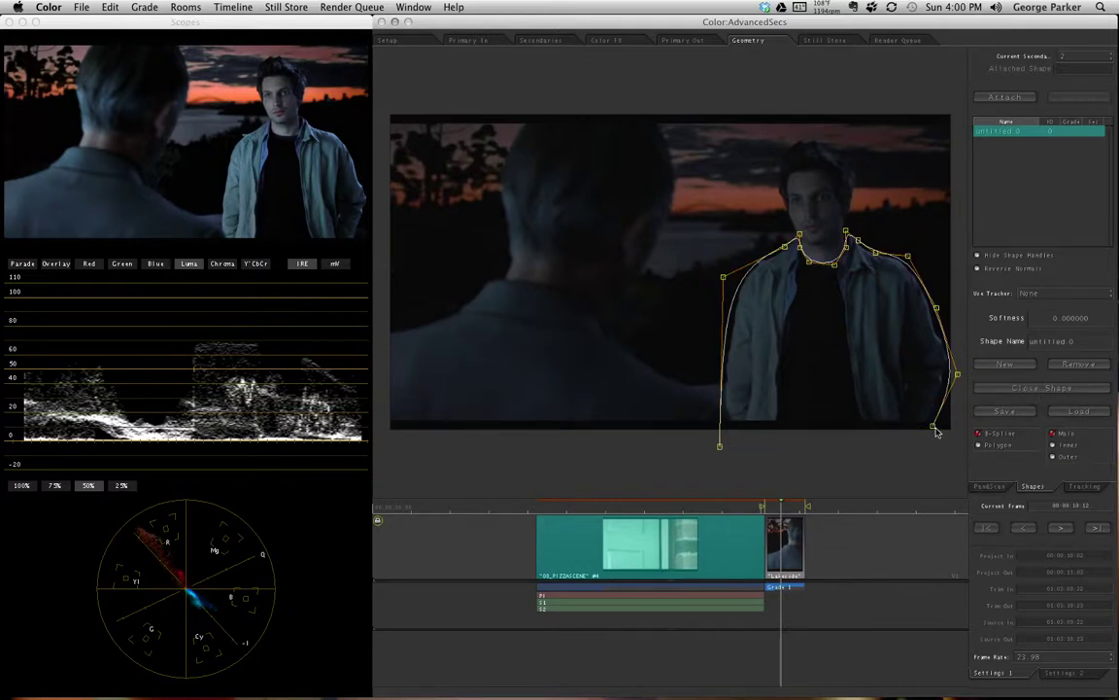
{"action": "left_click", "coordinate": [861, 428]}
{"action": "left_click", "coordinate": [845, 345]}
{"action": "left_click", "coordinate": [837, 278]}
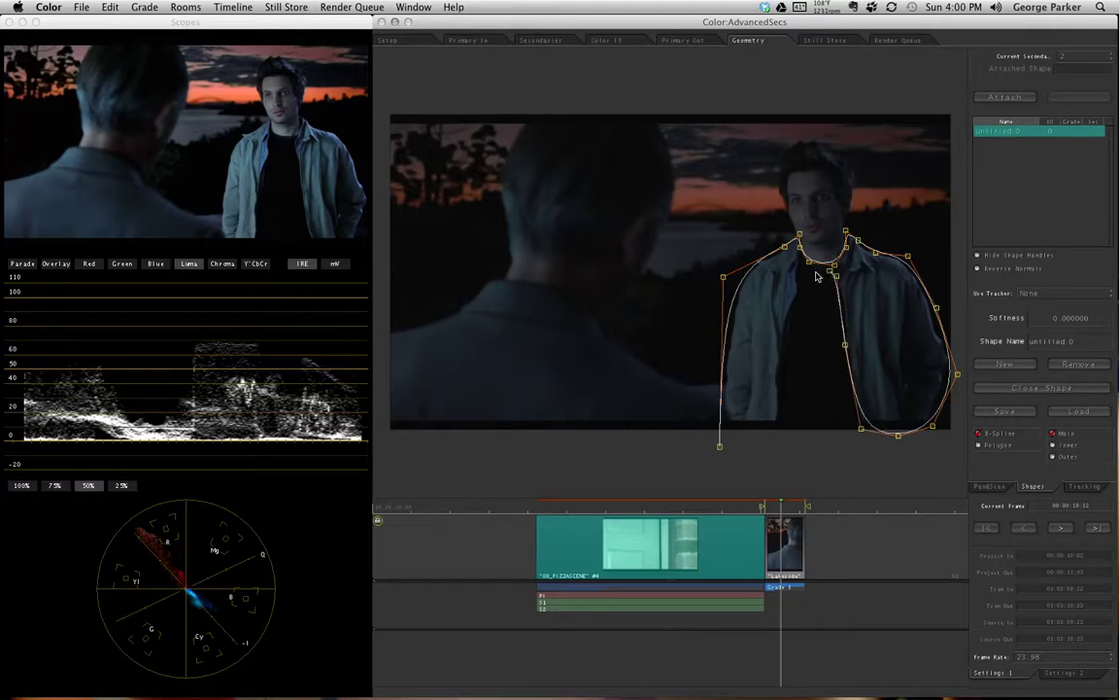
{"action": "left_click", "coordinate": [822, 270]}
{"action": "left_click", "coordinate": [804, 272]}
{"action": "left_click", "coordinate": [798, 281]}
{"action": "left_click", "coordinate": [798, 305]}
{"action": "left_click", "coordinate": [790, 347]}
{"action": "left_click", "coordinate": [783, 389]}
{"action": "left_click", "coordinate": [784, 436]}
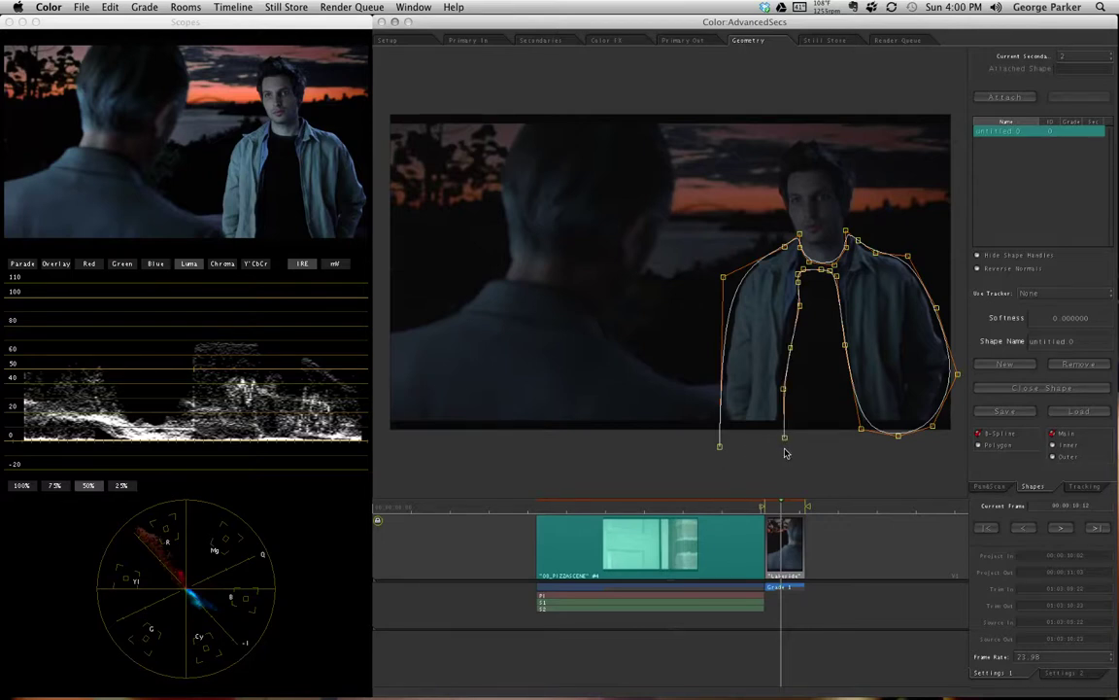
{"action": "left_click", "coordinate": [719, 446]}
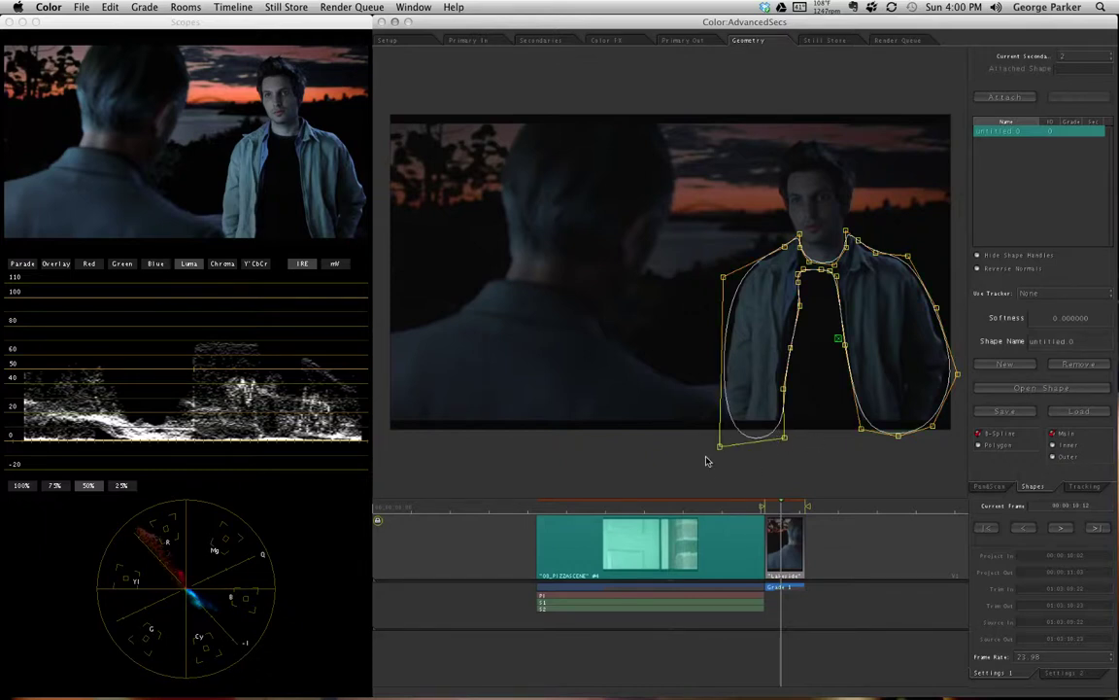
Step: Nudge the shape's points beside the left sleeve, and reopen it to add a point along the lower hem before closing it
{"action": "left_click_drag", "start_coordinate": [720, 447], "coordinate": [709, 456]}
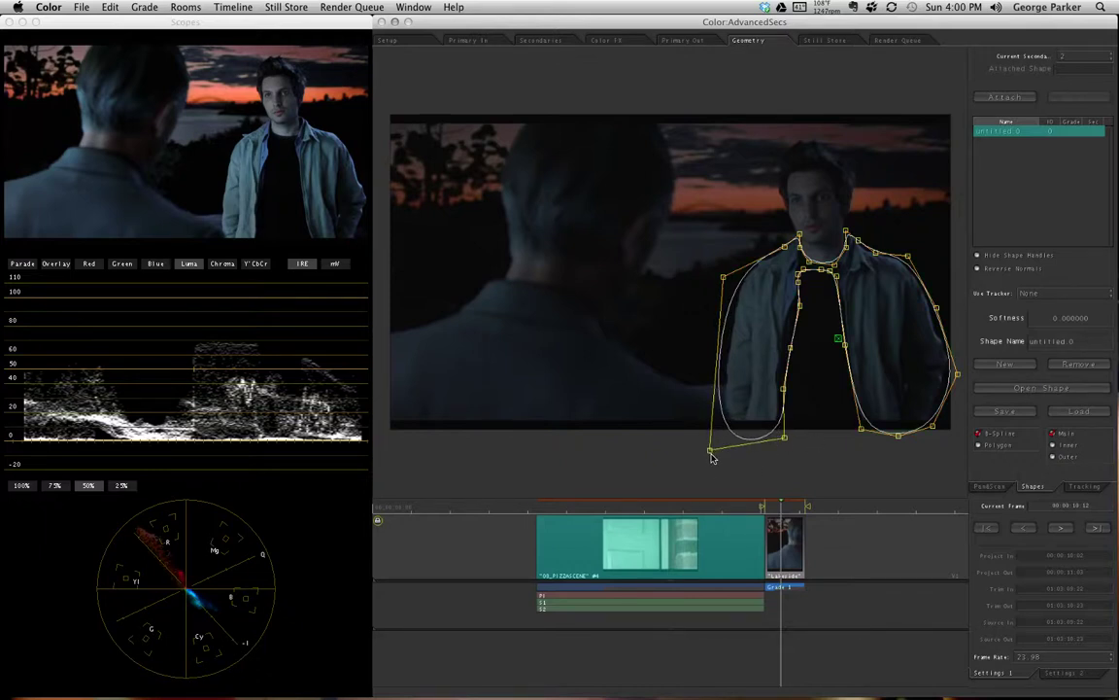
{"action": "left_click_drag", "start_coordinate": [725, 278], "coordinate": [729, 280]}
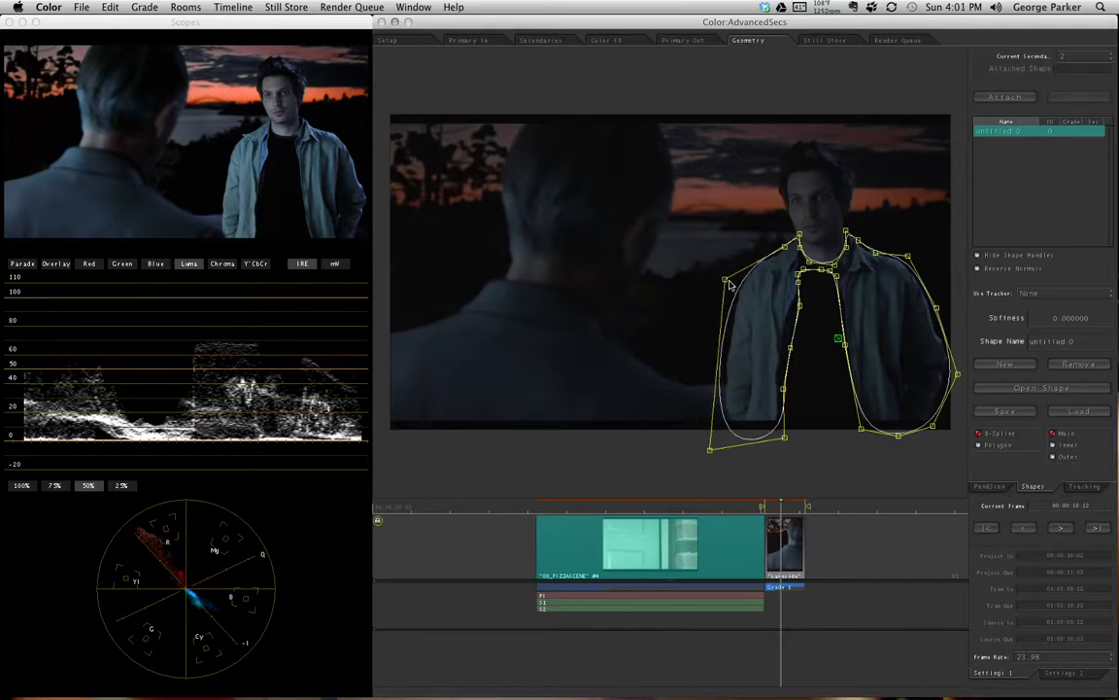
{"action": "left_click", "coordinate": [1038, 388]}
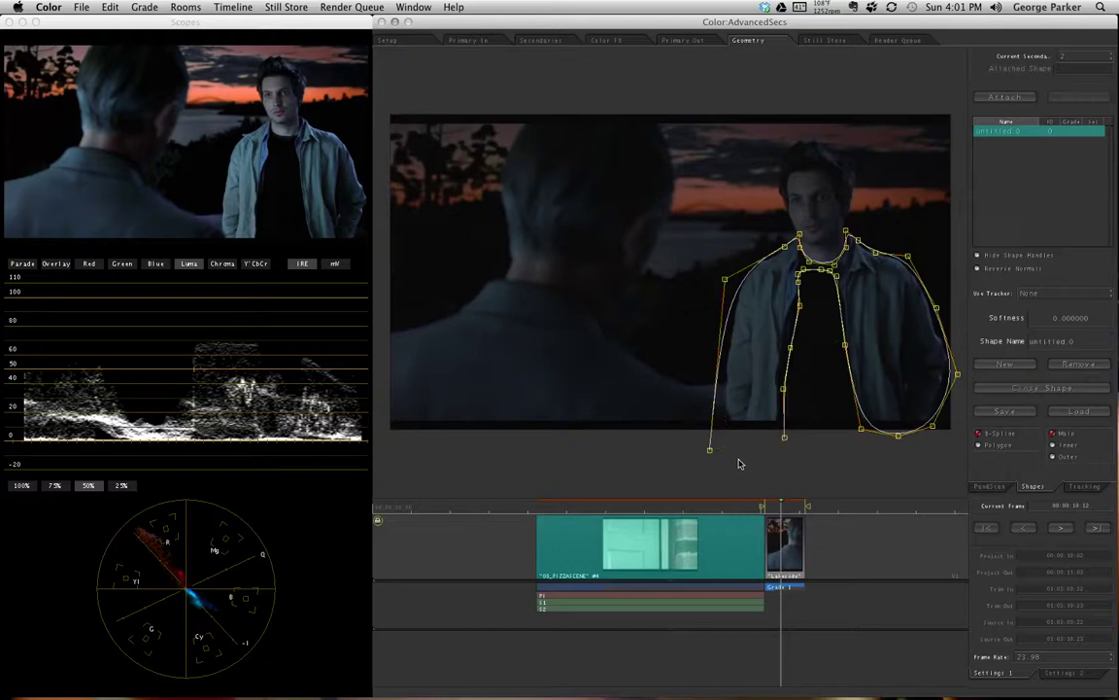
{"action": "left_click", "coordinate": [710, 448]}
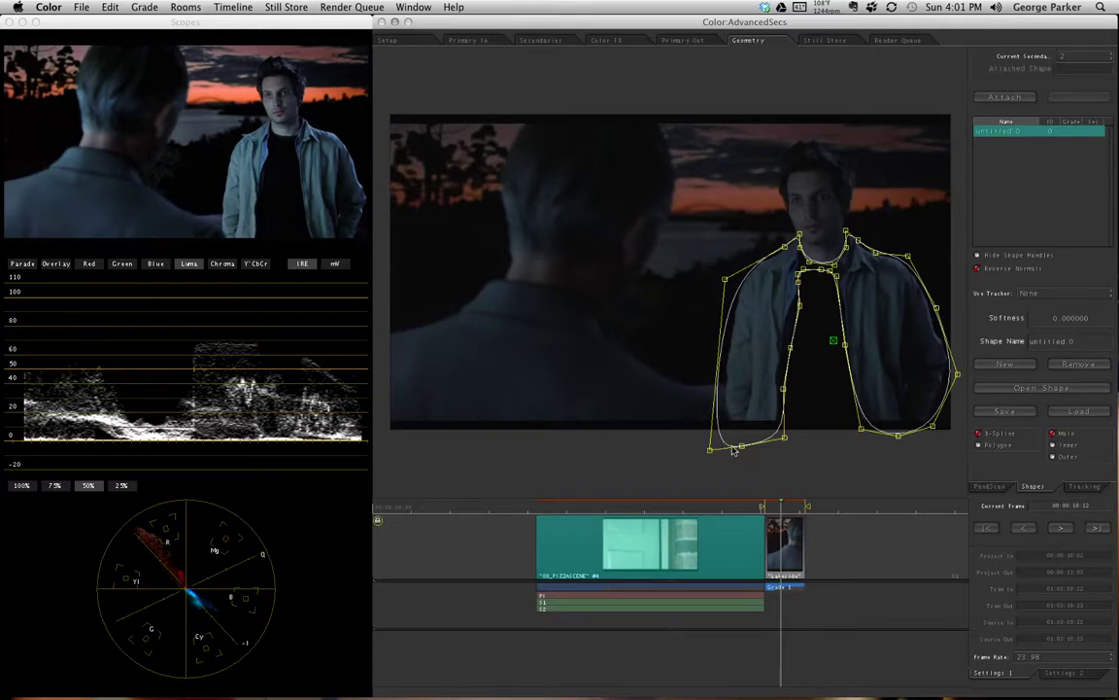
Step: Refine the shape's hem, shoulder and inner-opening points so the outline hugs the jacket more closely
{"action": "left_click_drag", "start_coordinate": [709, 453], "coordinate": [713, 395]}
{"action": "left_click_drag", "start_coordinate": [741, 447], "coordinate": [728, 438]}
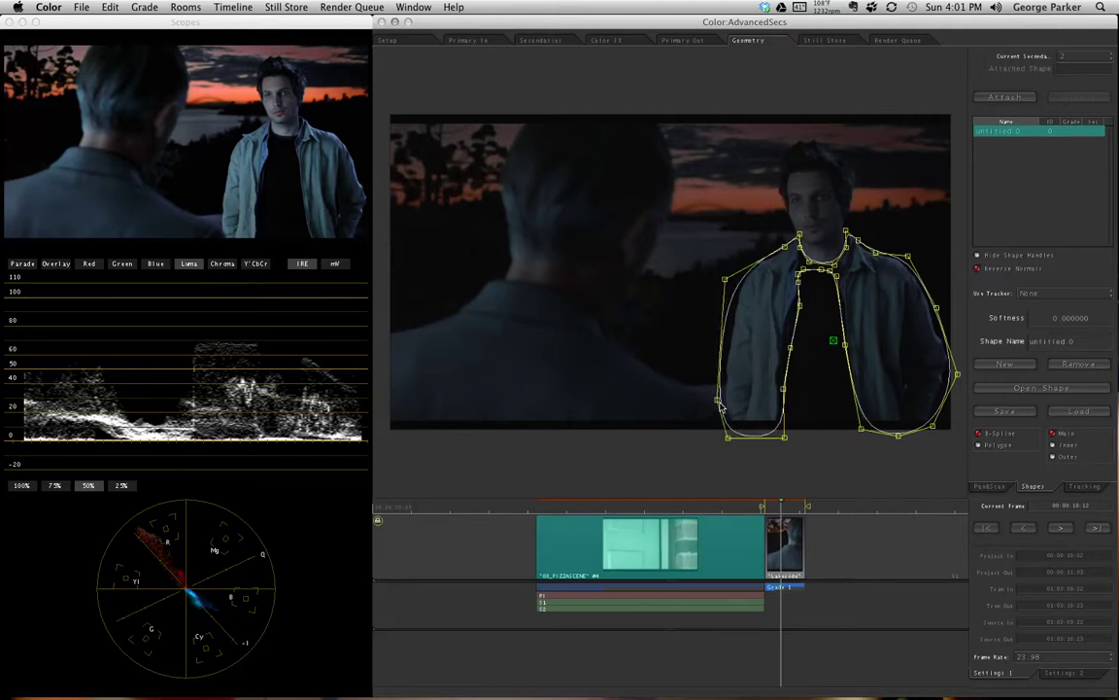
{"action": "left_click_drag", "start_coordinate": [724, 281], "coordinate": [732, 268]}
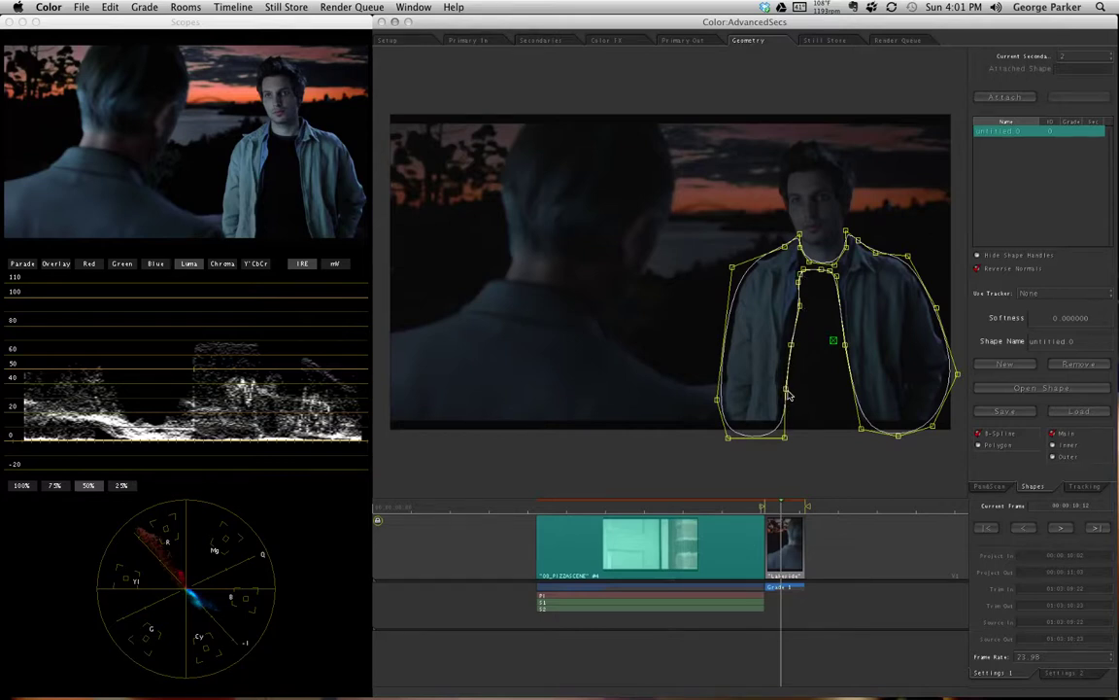
{"action": "left_click_drag", "start_coordinate": [863, 434], "coordinate": [857, 445]}
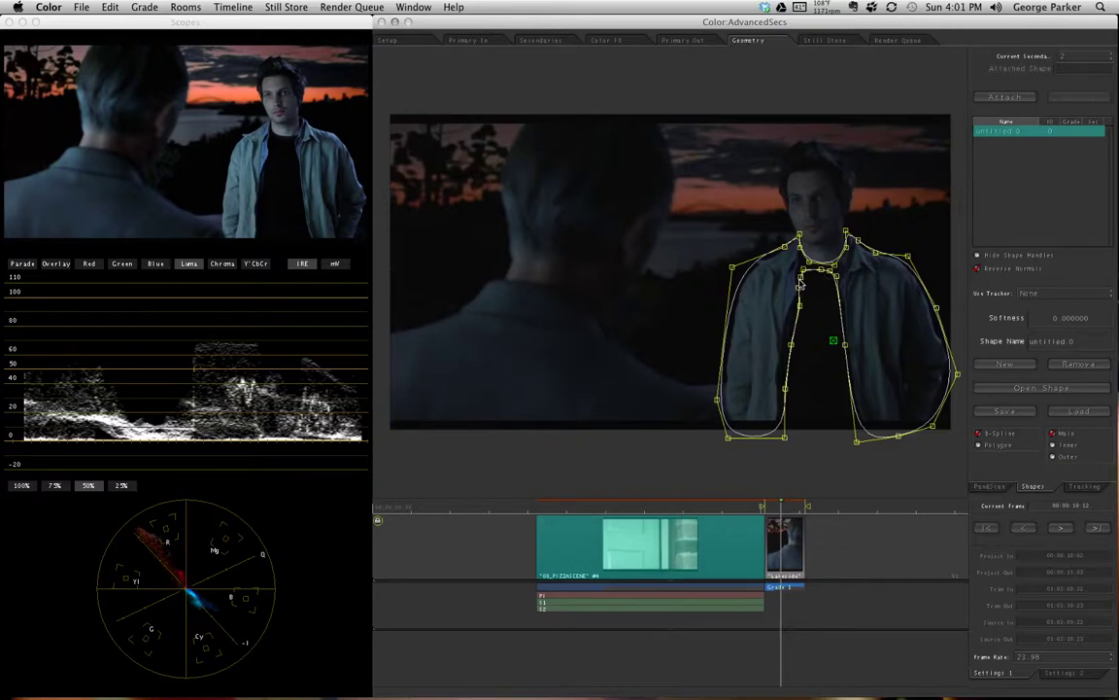
{"action": "left_click_drag", "start_coordinate": [806, 270], "coordinate": [831, 275]}
Step: Raise the jacket shape's softness to about 0.2
{"action": "mouse_move", "coordinate": [1059, 324]}
{"action": "left_mouse_down"}
{"action": "mouse_move", "coordinate": [1083, 326]}
{"action": "mouse_move", "coordinate": [1071, 326]}
{"action": "left_mouse_up"}
{"action": "left_click", "coordinate": [1071, 325]}
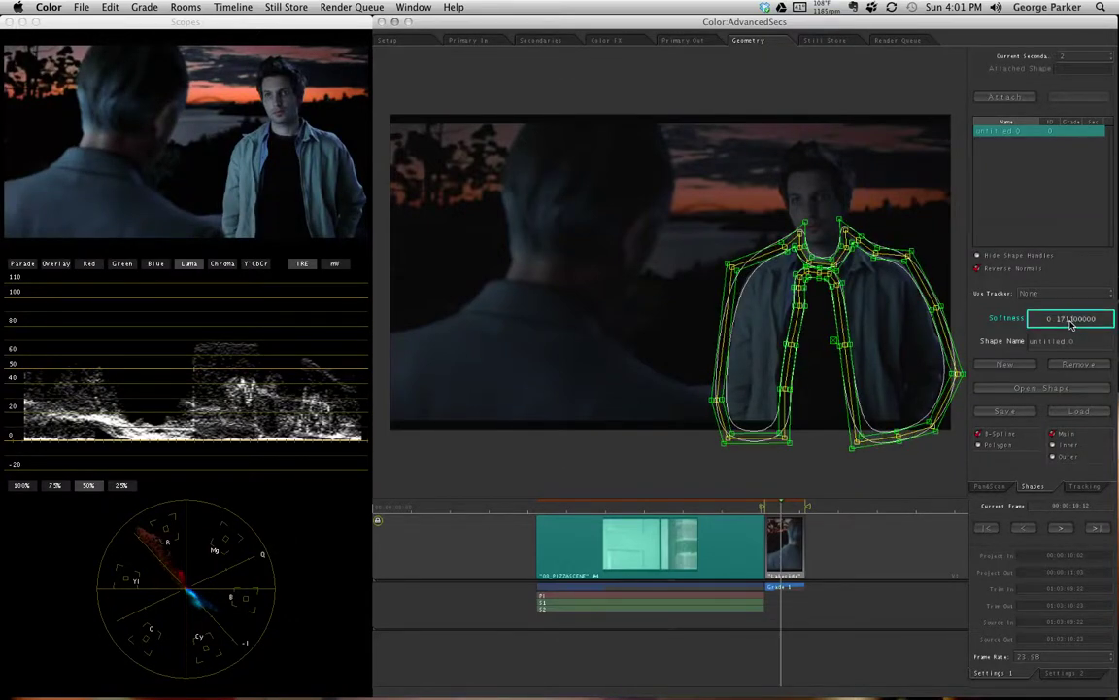
{"action": "key", "text": "Return"}
{"action": "scroll", "coordinate": [1070, 325], "scroll_direction": "up", "scroll_amount": 10}
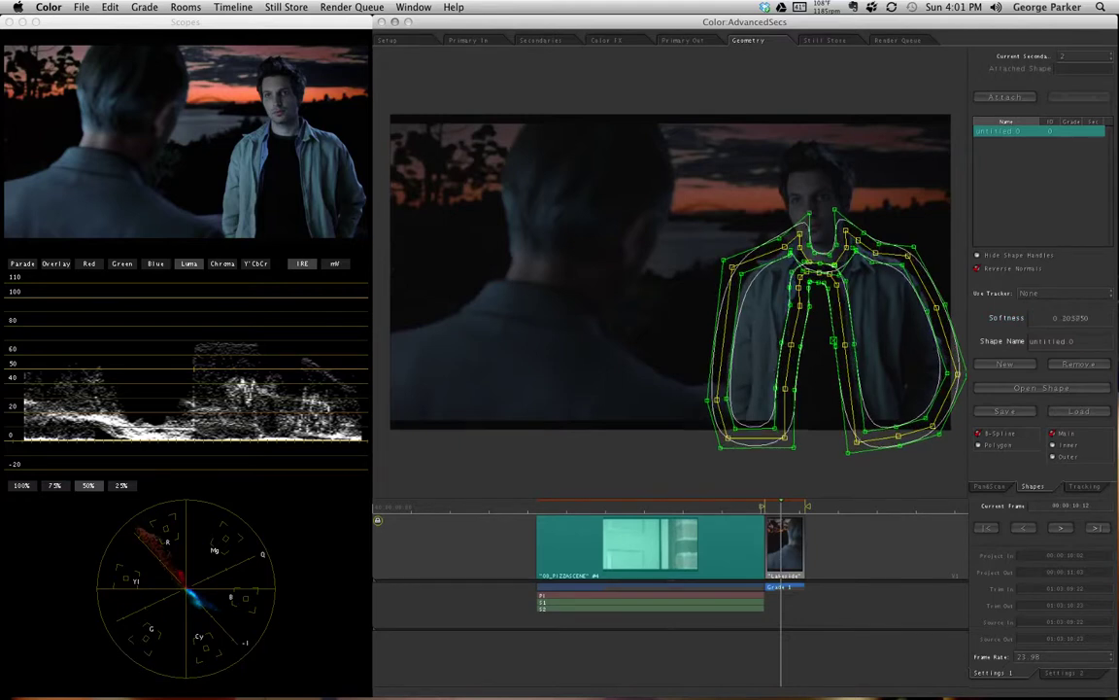
Step: Lower the jacket shape's softness to about 0.187, check the outline with its handles hidden, and show the handles again
{"action": "key", "text": "Tab"}
{"action": "key", "text": "Return"}
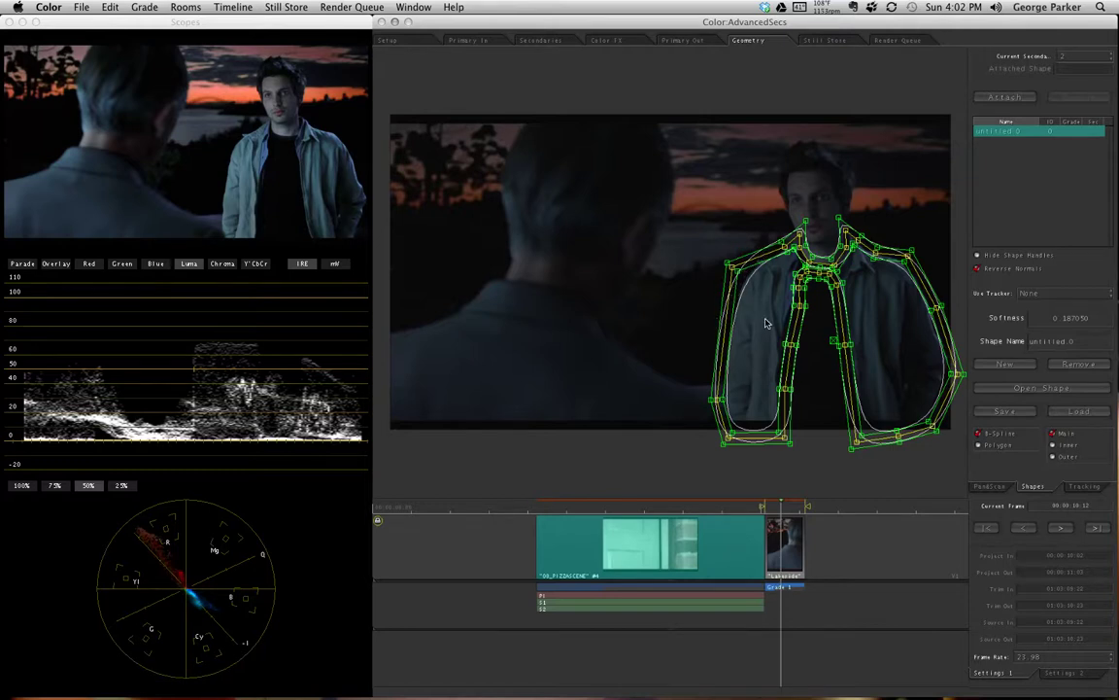
{"action": "left_click", "coordinate": [1007, 256]}
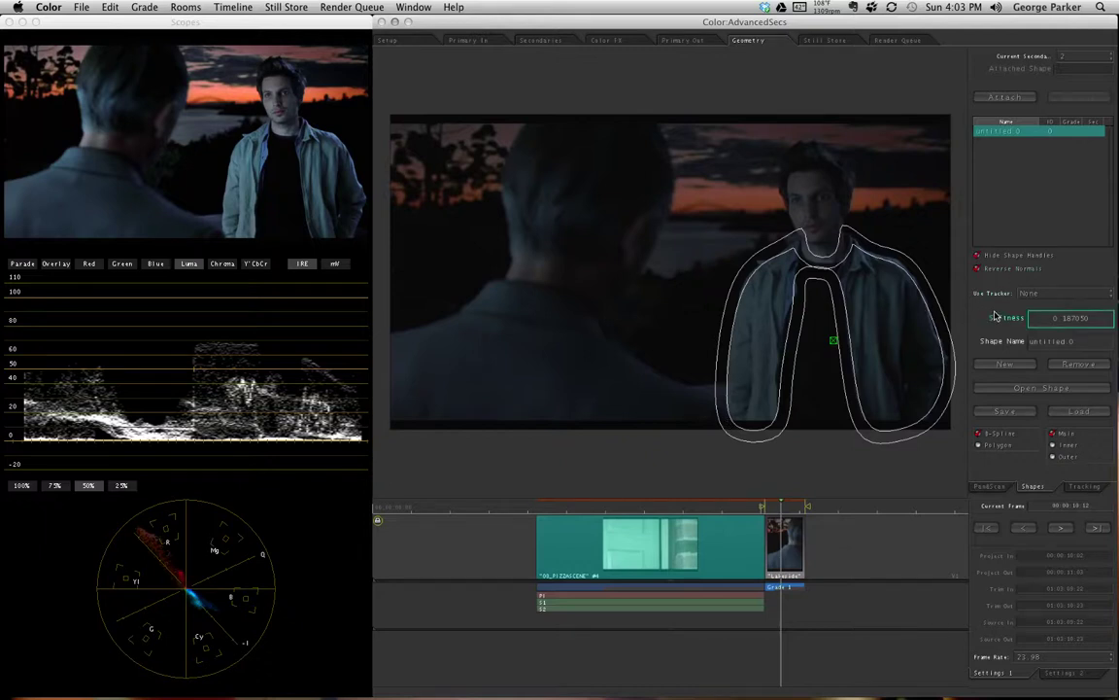
{"action": "left_click", "coordinate": [993, 259]}
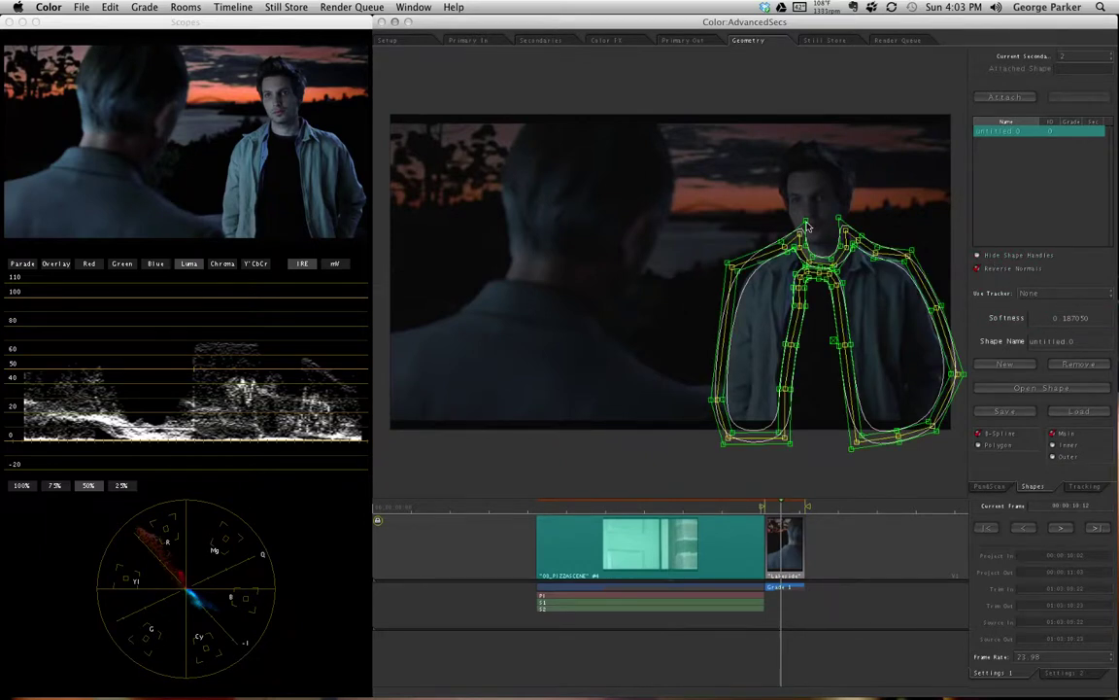
Step: Refine the shape's points around the collar, at both lower hem corners and along the outer sleeves to follow the jacket
{"action": "left_click_drag", "start_coordinate": [802, 233], "coordinate": [852, 232]}
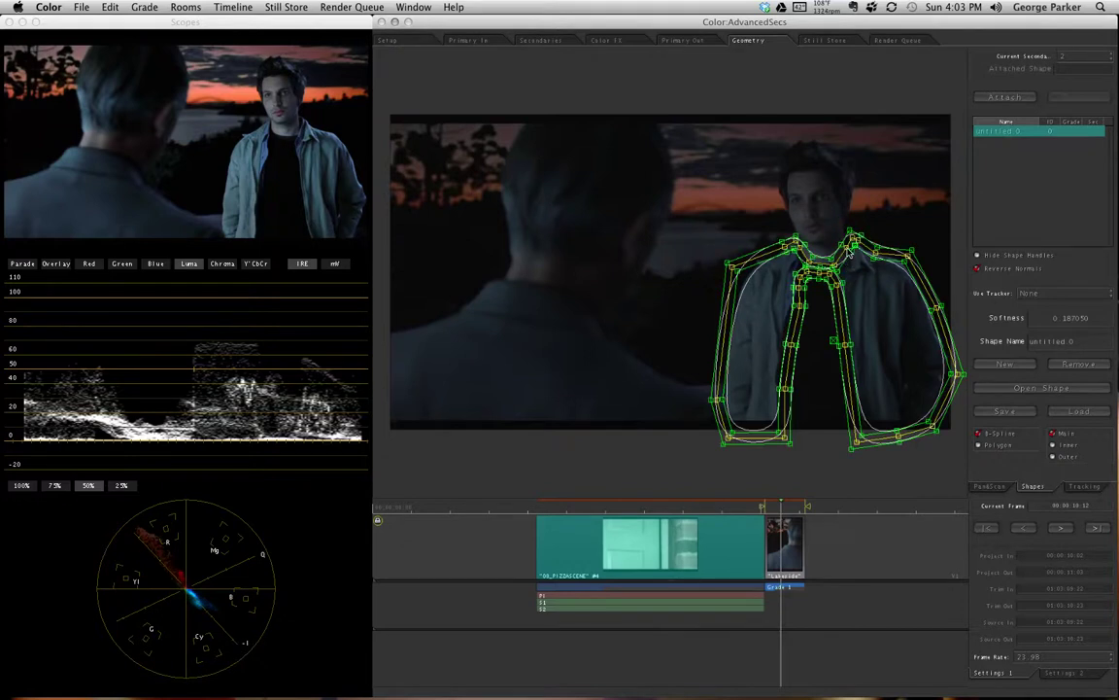
{"action": "left_click_drag", "start_coordinate": [836, 267], "coordinate": [838, 272]}
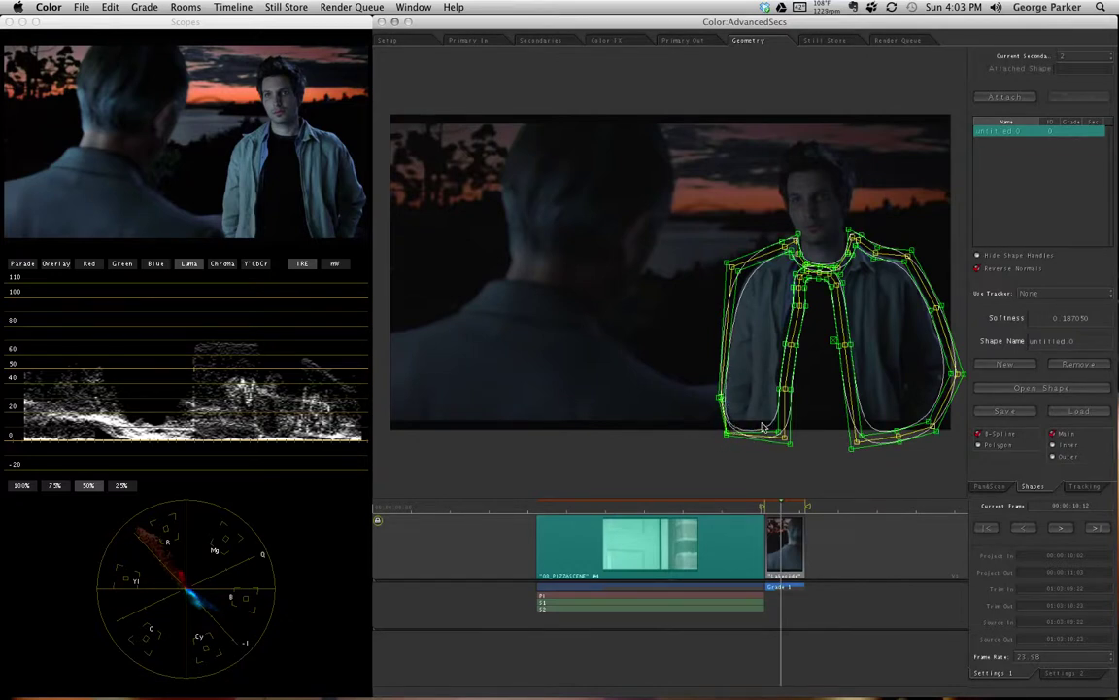
{"action": "left_click_drag", "start_coordinate": [786, 438], "coordinate": [797, 438]}
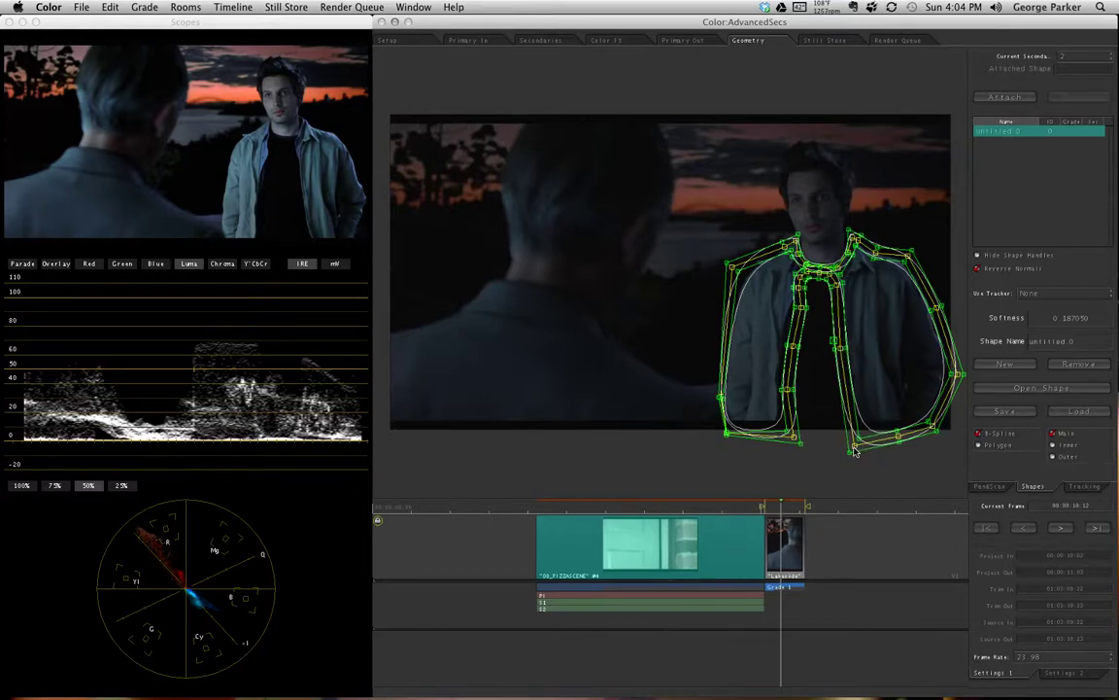
{"action": "left_click_drag", "start_coordinate": [957, 375], "coordinate": [967, 359]}
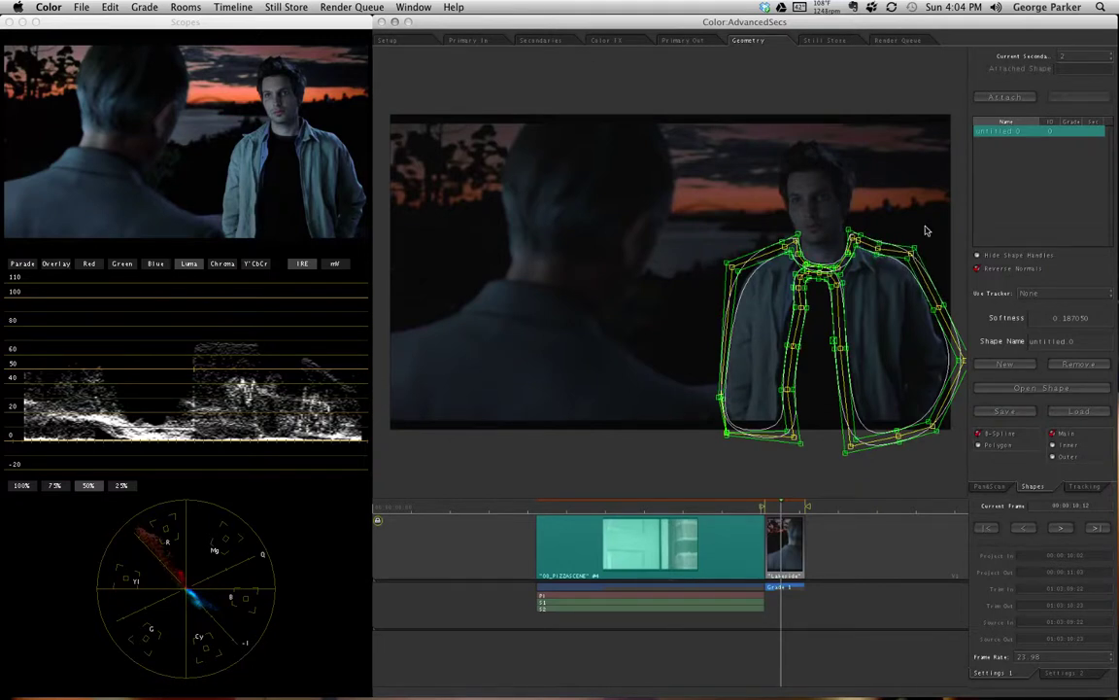
Step: Attach the jacket shape to secondary 2 and push that secondary's midtones toward orange to warm the jacket
{"action": "left_click", "coordinate": [1007, 97]}
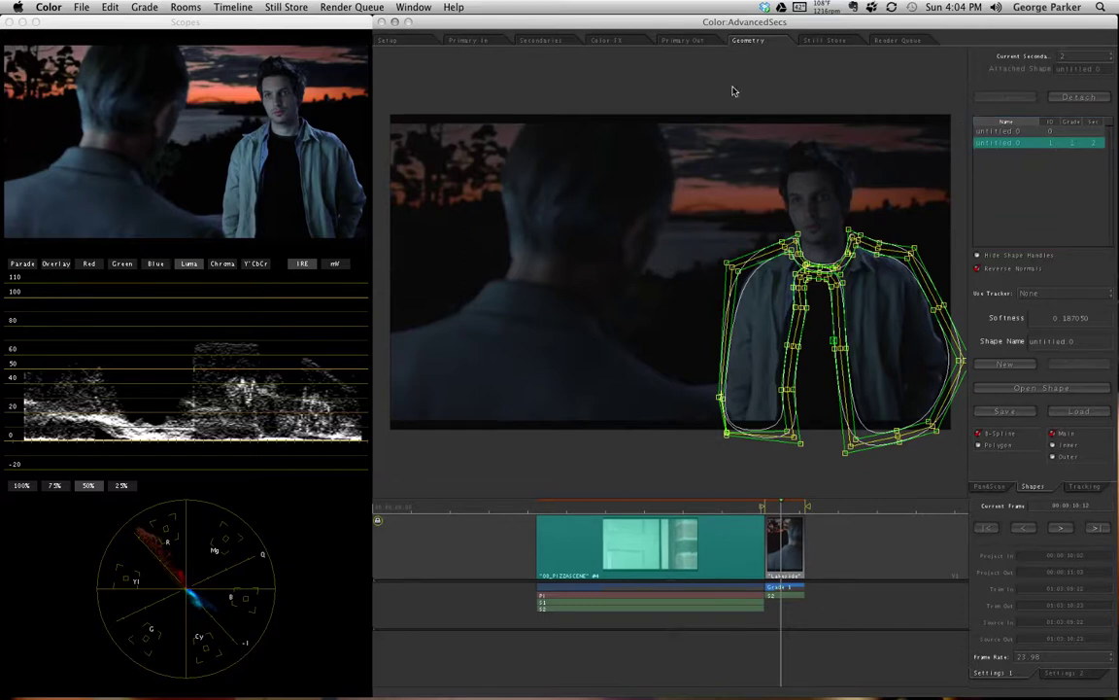
{"action": "left_click", "coordinate": [560, 41]}
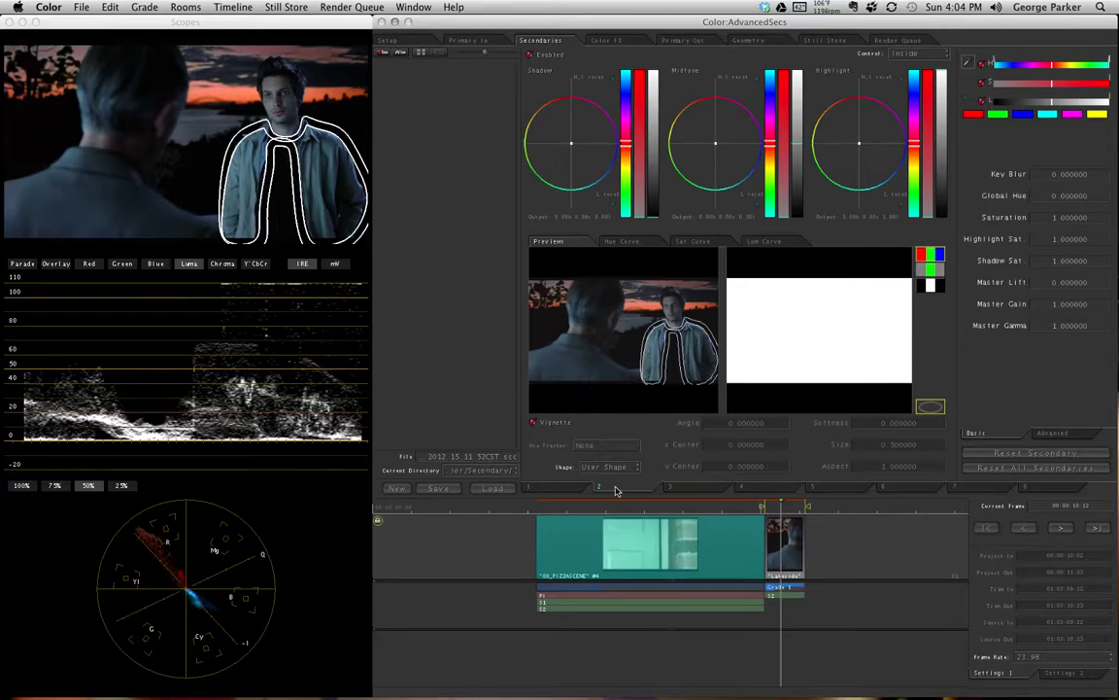
{"action": "left_click_drag", "start_coordinate": [716, 148], "coordinate": [701, 130]}
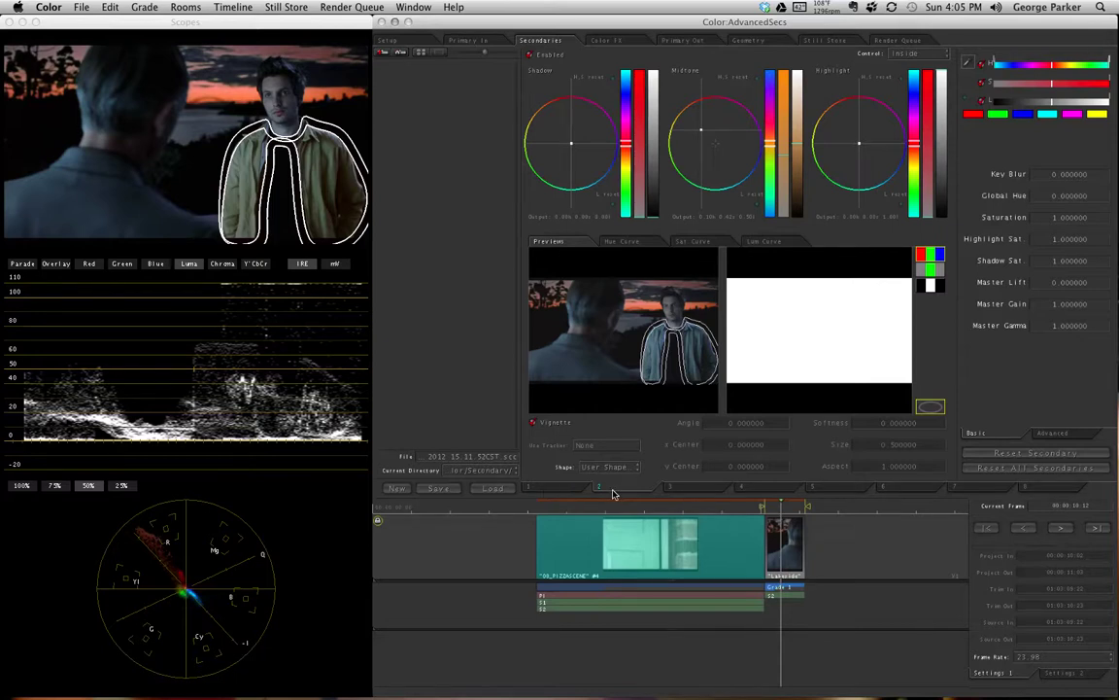
Step: Enable a vignette on secondary 3 with Circle as its shape
{"action": "left_click", "coordinate": [556, 492]}
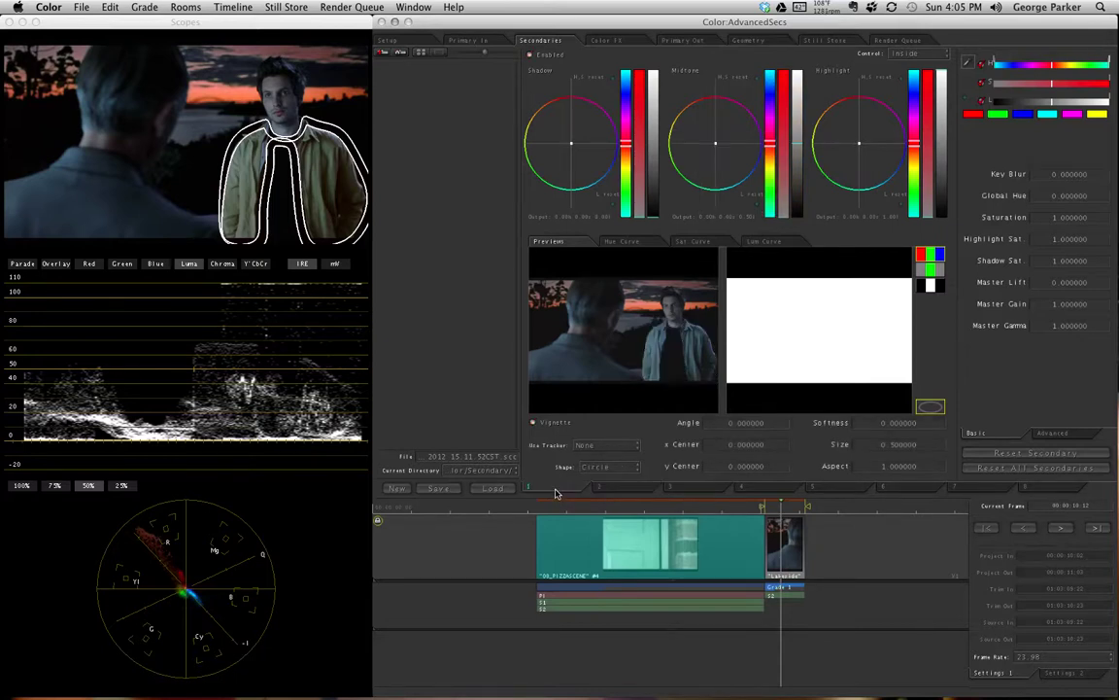
{"action": "left_click", "coordinate": [623, 494]}
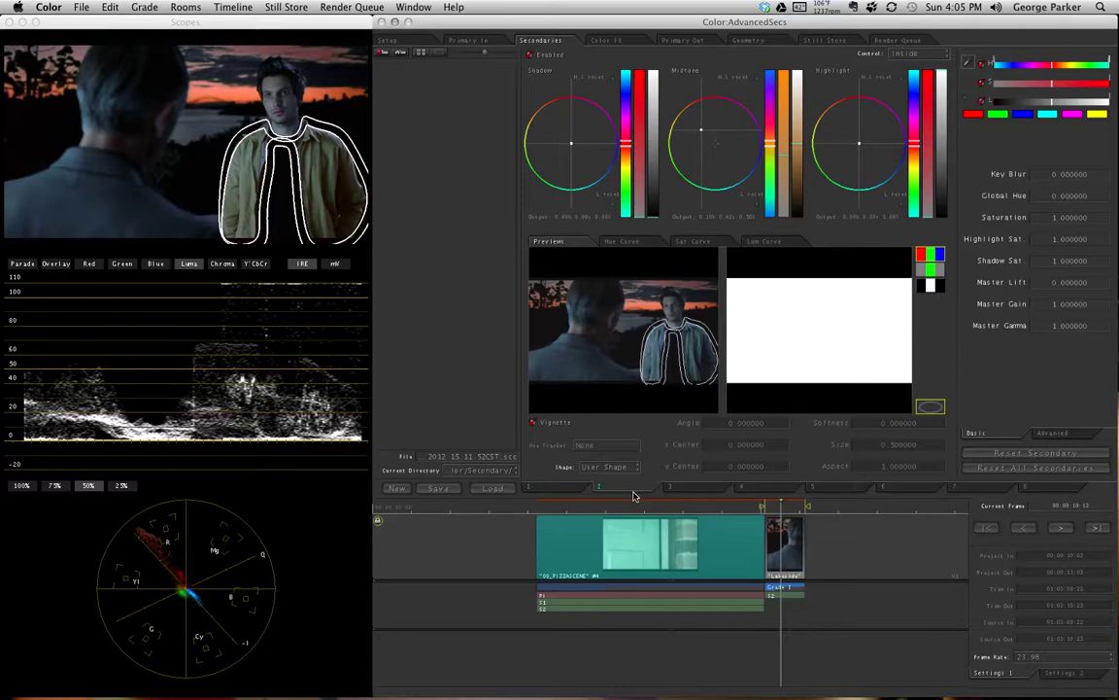
{"action": "left_click", "coordinate": [701, 491]}
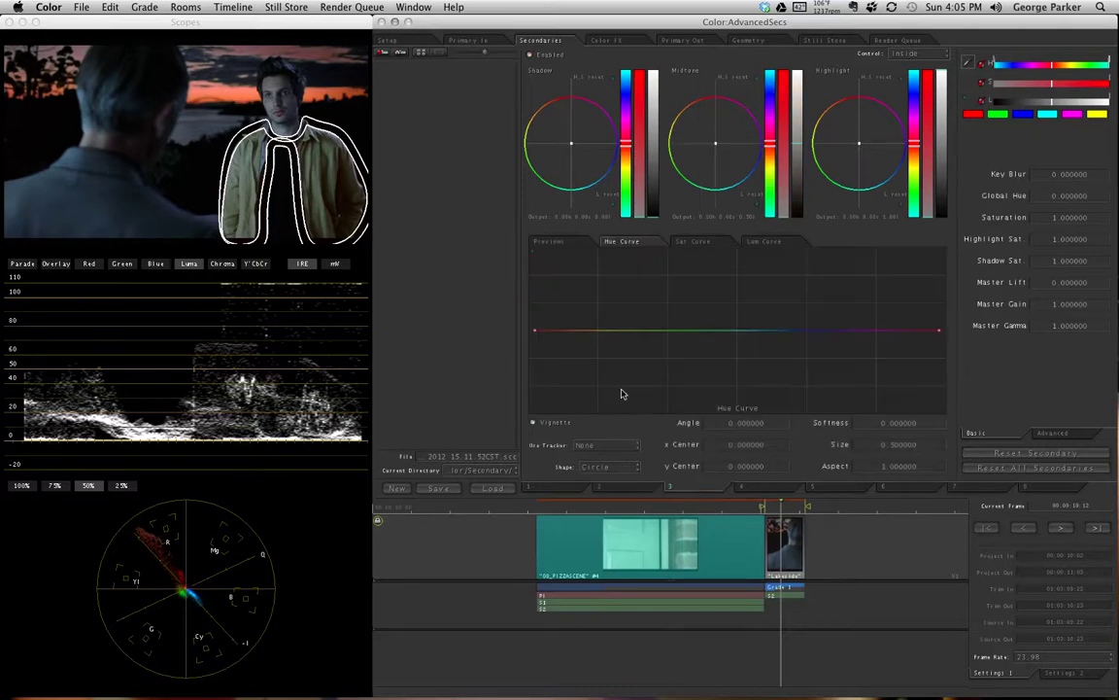
{"action": "left_click", "coordinate": [562, 243]}
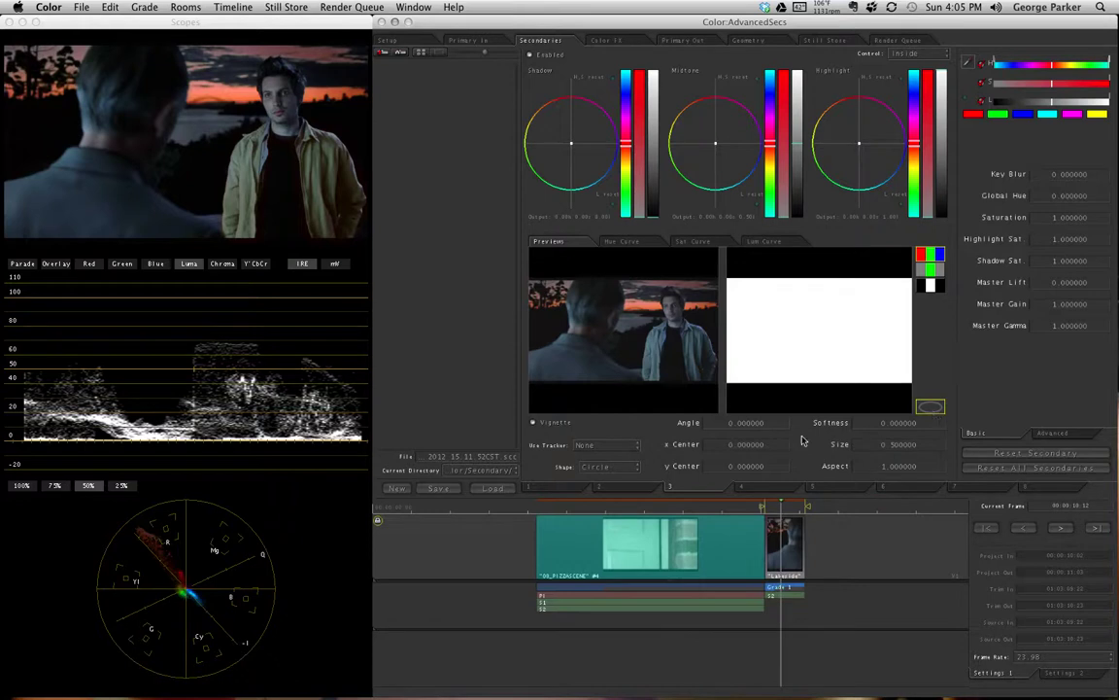
{"action": "left_click", "coordinate": [634, 467]}
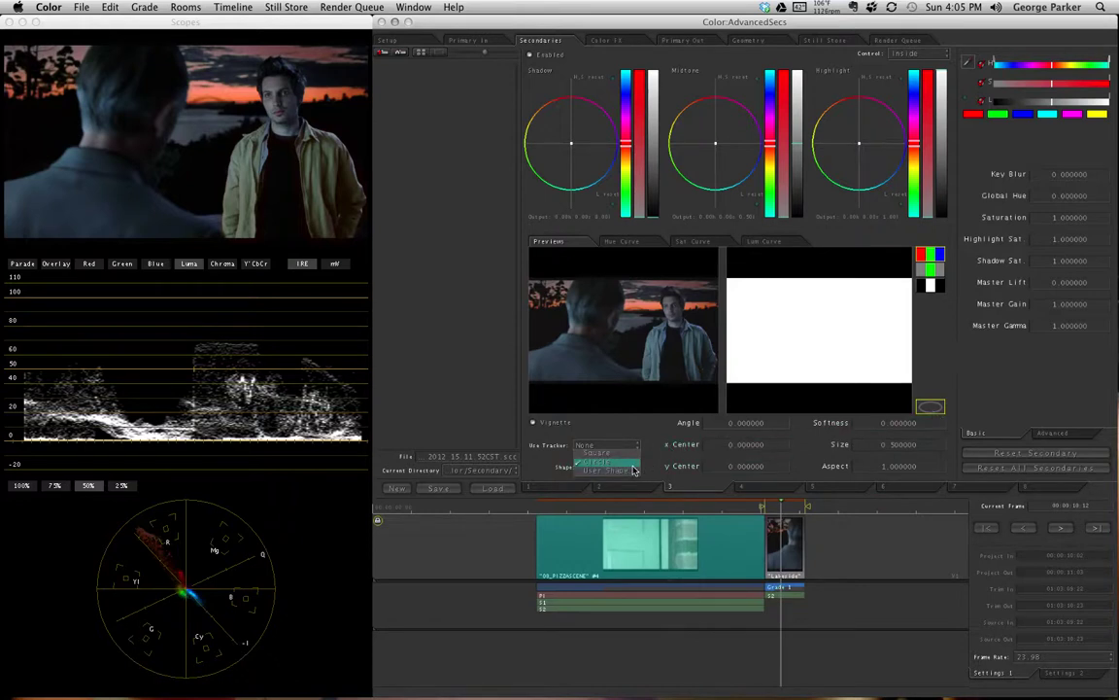
{"action": "left_click", "coordinate": [597, 462]}
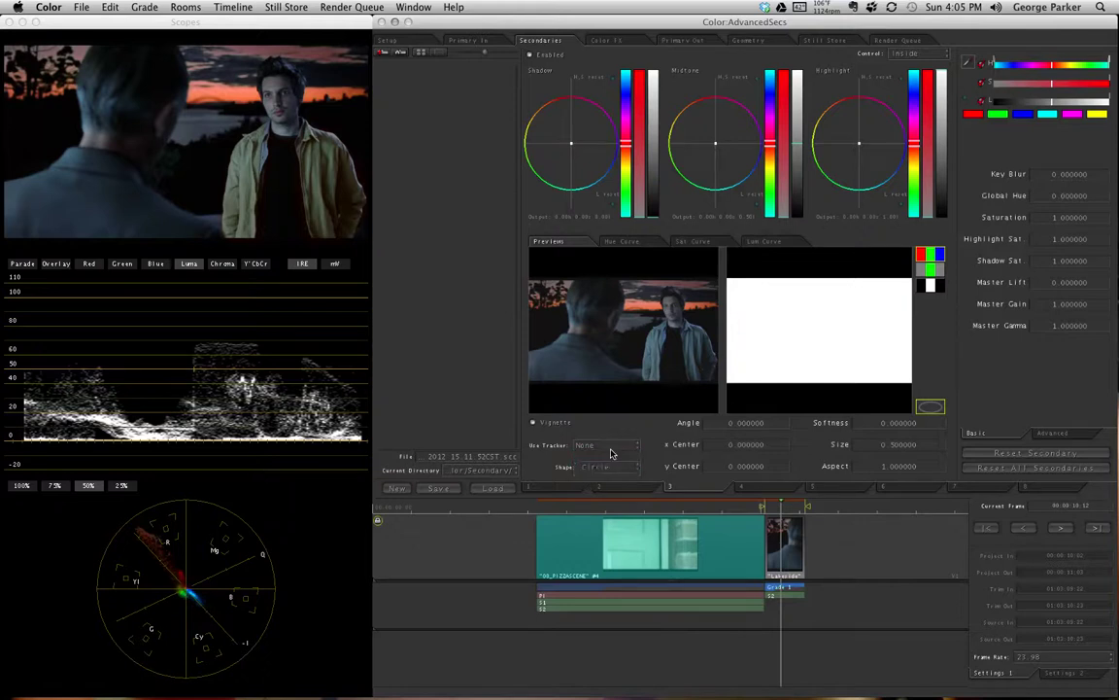
{"action": "left_click", "coordinate": [561, 424]}
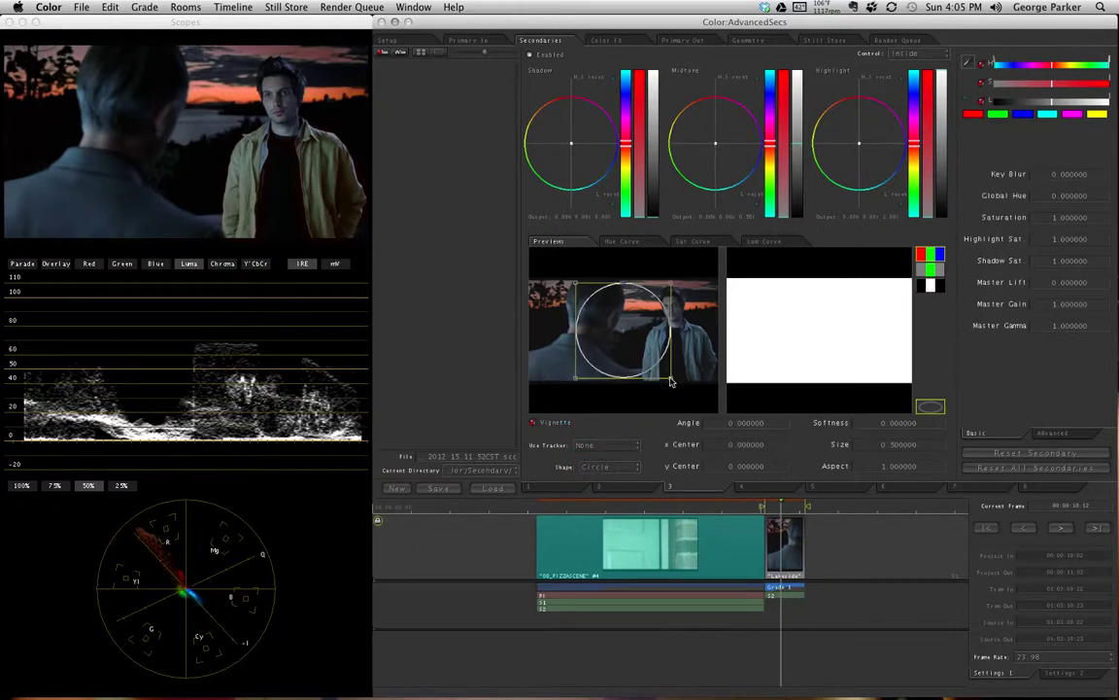
Step: Stretch the vignette into a wide oval around the frame, about 0.72 in size and 0.60 in aspect, with softness about 0.11
{"action": "left_click_drag", "start_coordinate": [669, 381], "coordinate": [696, 388]}
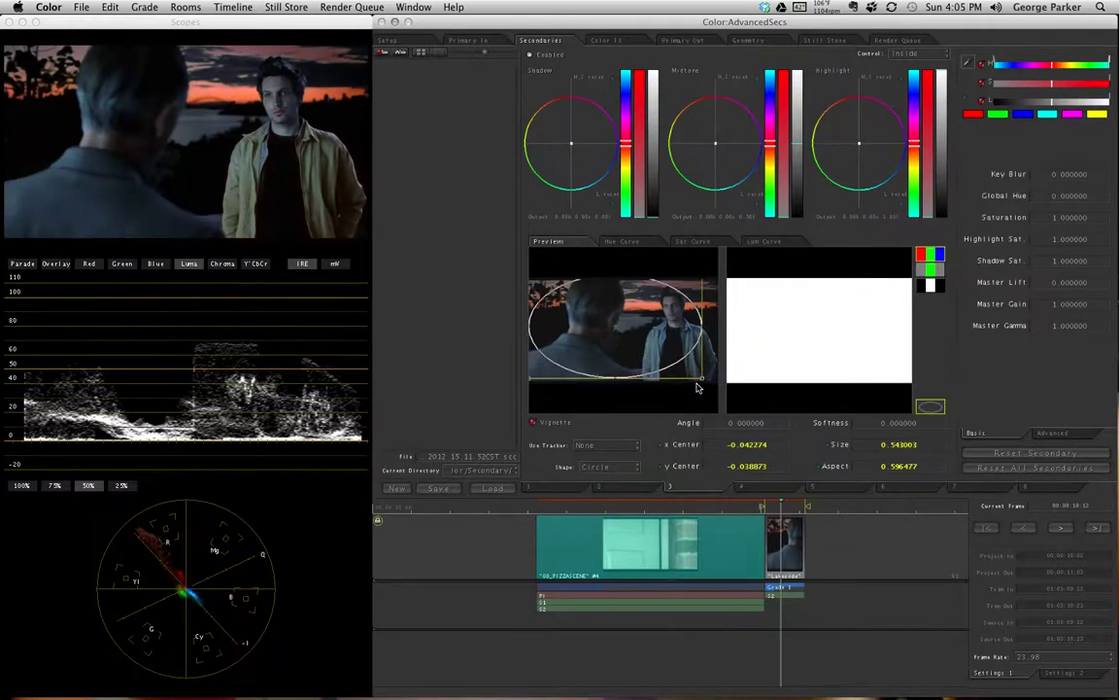
{"action": "left_click_drag", "start_coordinate": [702, 381], "coordinate": [736, 413]}
{"action": "left_click_drag", "start_coordinate": [591, 311], "coordinate": [646, 342]}
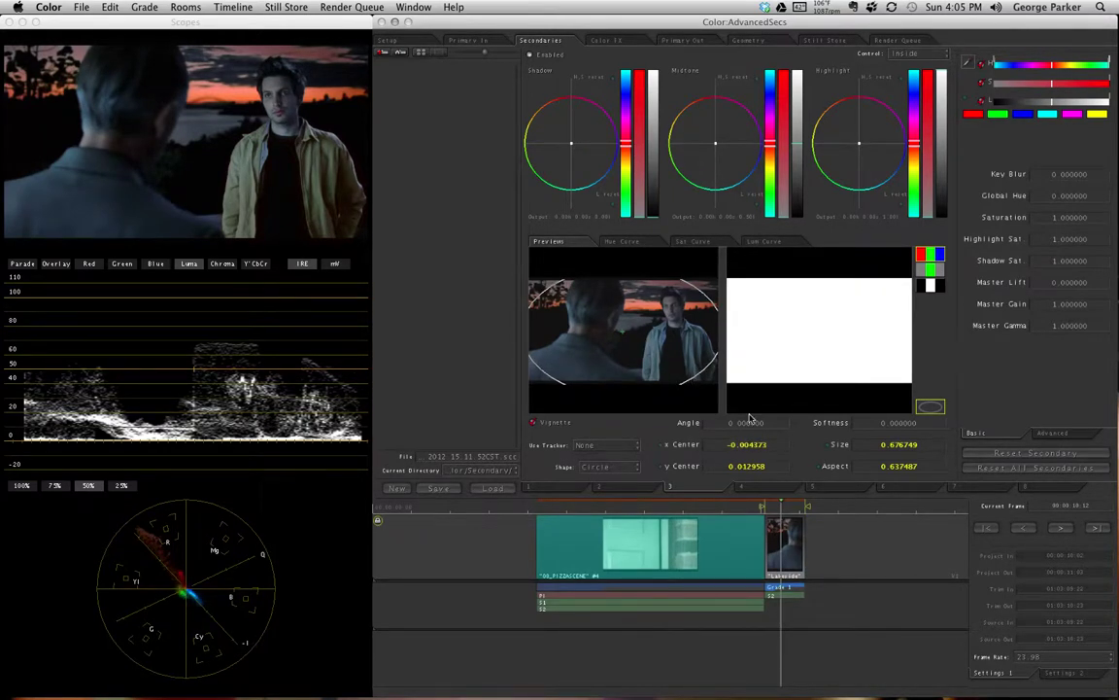
{"action": "left_click_drag", "start_coordinate": [894, 426], "coordinate": [903, 427]}
{"action": "left_click_drag", "start_coordinate": [648, 328], "coordinate": [670, 363]}
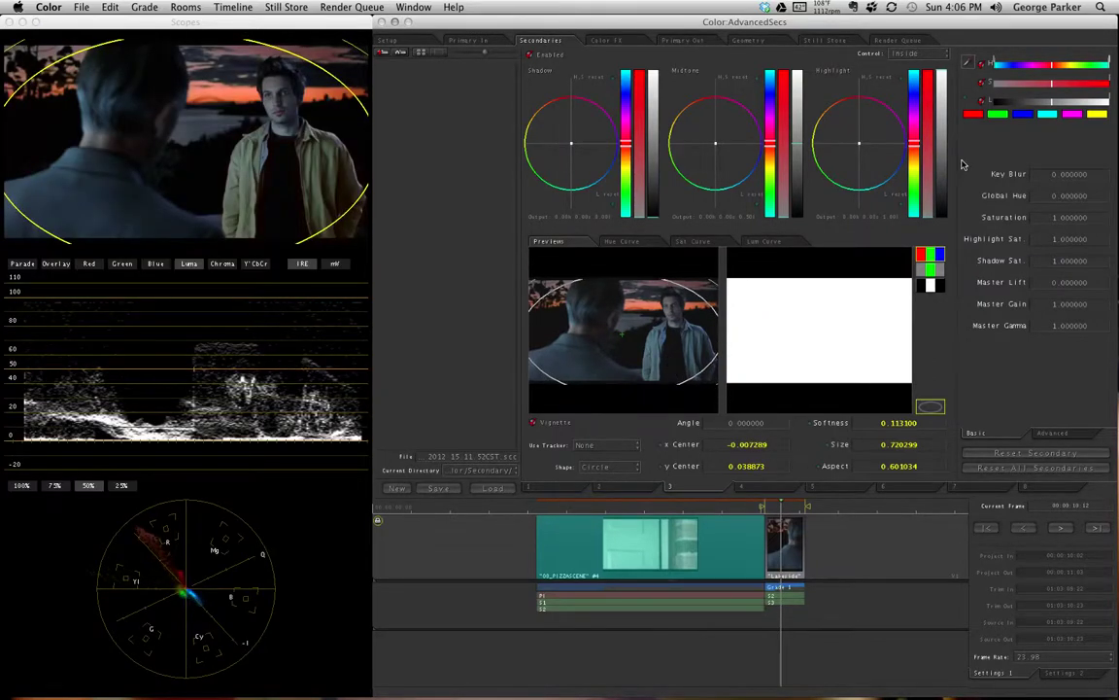
Step: Switch secondary 3 to control the area outside the vignette and reduce the oval's size to about 0.70
{"action": "left_click", "coordinate": [931, 56]}
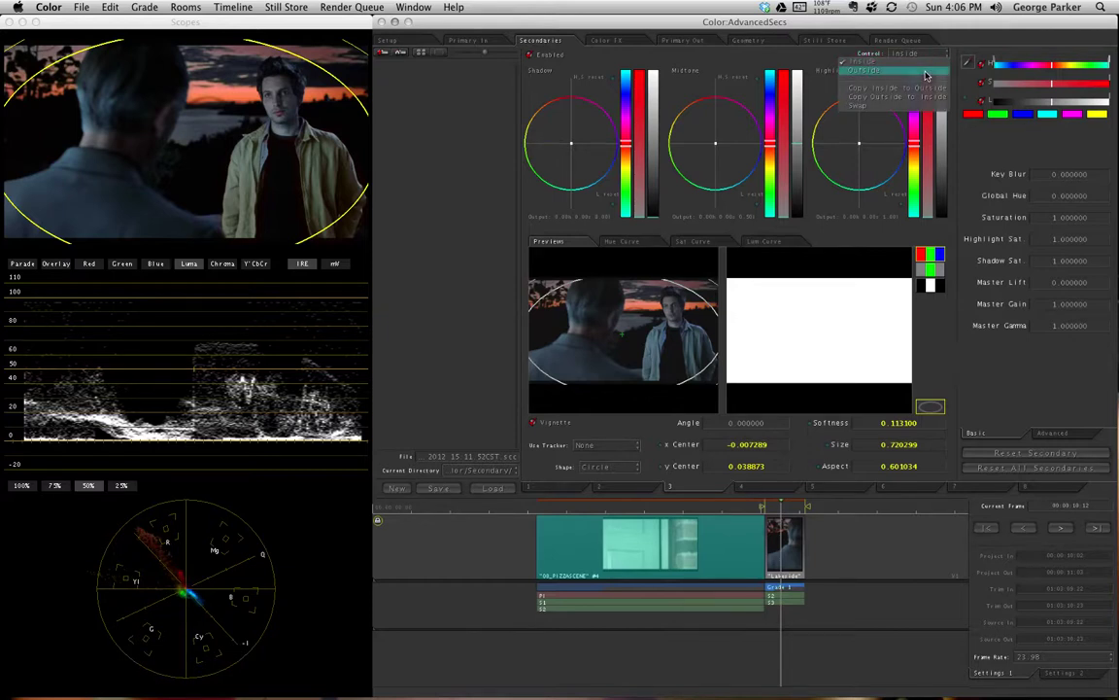
{"action": "left_click", "coordinate": [926, 72]}
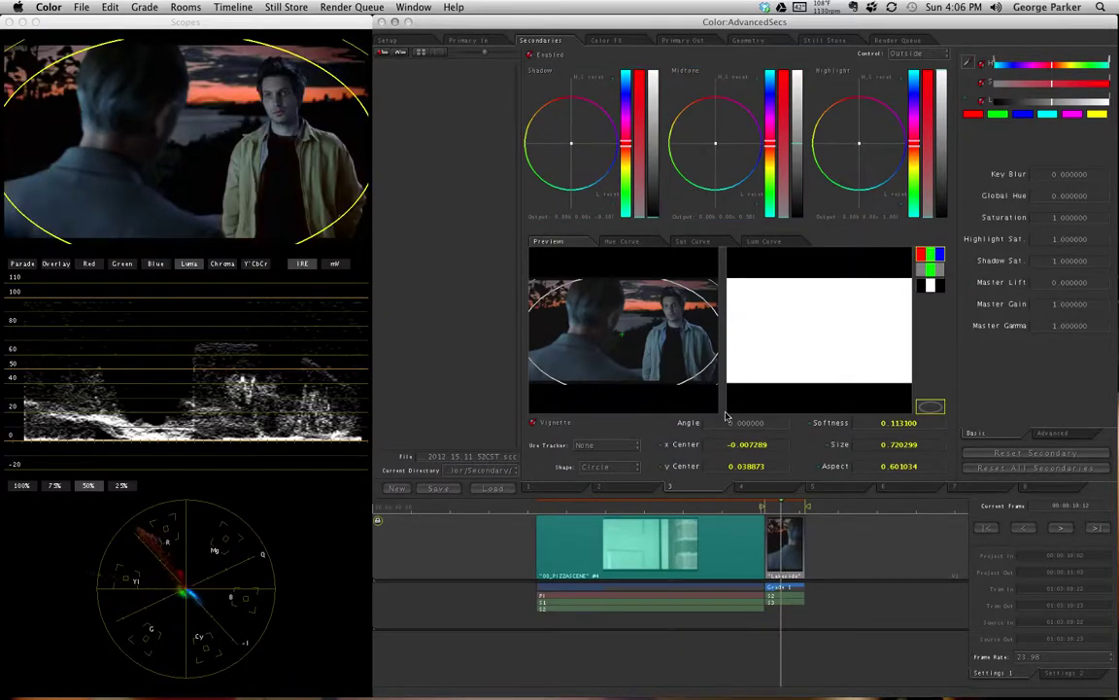
{"action": "left_click_drag", "start_coordinate": [922, 453], "coordinate": [905, 450]}
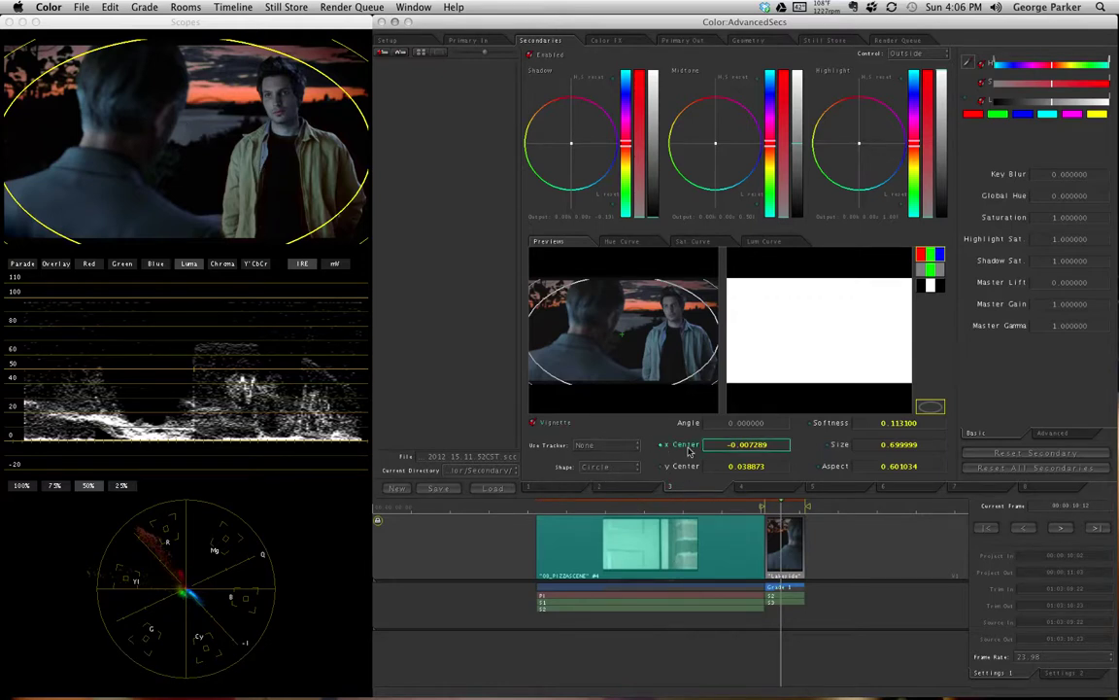
Step: On secondary 4, add several control points along the red-to-yellow range of the hue curve
{"action": "left_click", "coordinate": [770, 493]}
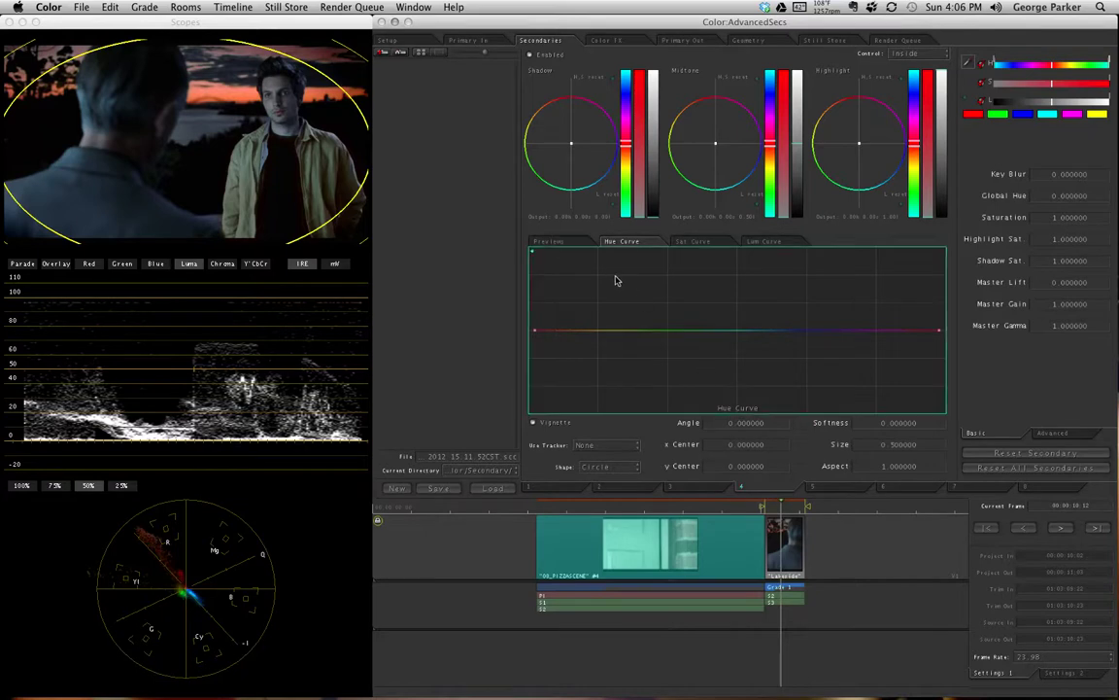
{"action": "left_click", "coordinate": [580, 244]}
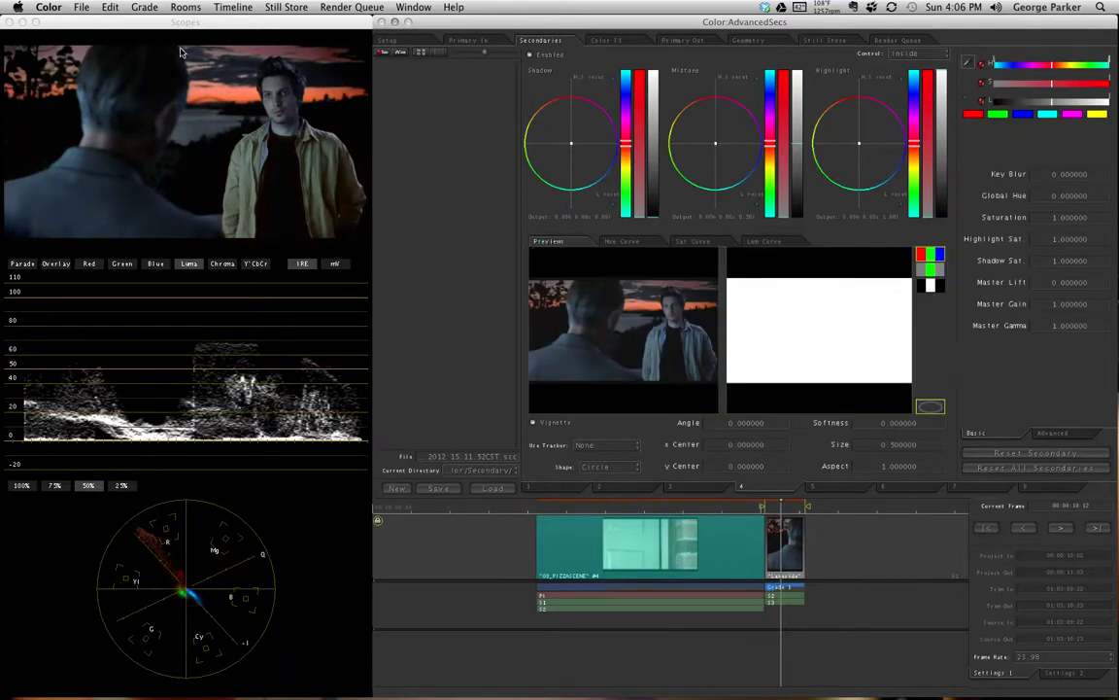
{"action": "left_click", "coordinate": [633, 242]}
{"action": "left_click", "coordinate": [548, 333]}
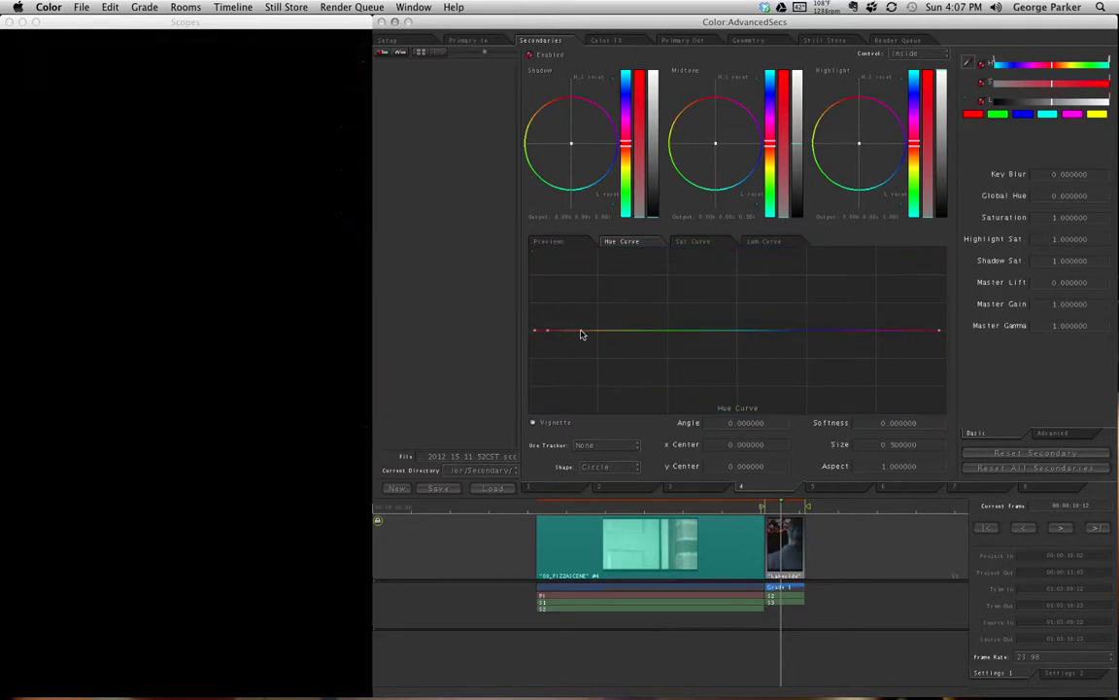
{"action": "left_click", "coordinate": [561, 332]}
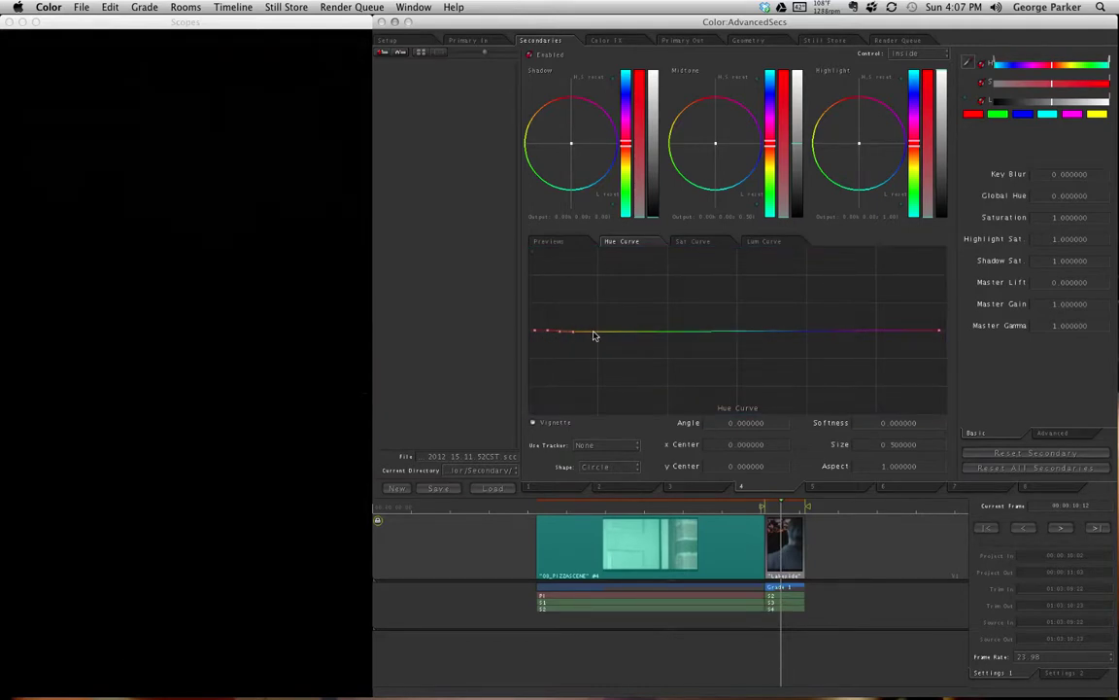
{"action": "left_click", "coordinate": [584, 331]}
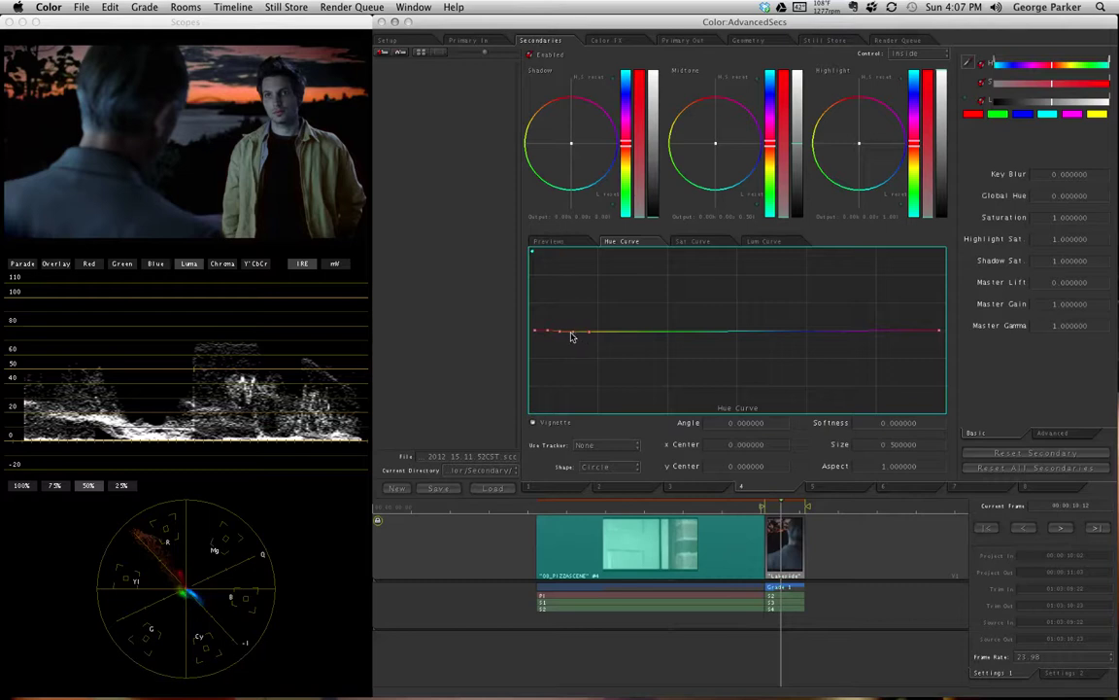
Step: Shift the sunset hues by lowering the hue curve's orange point and raising its red point, adding a point in the yellows
{"action": "left_click_drag", "start_coordinate": [572, 332], "coordinate": [577, 338]}
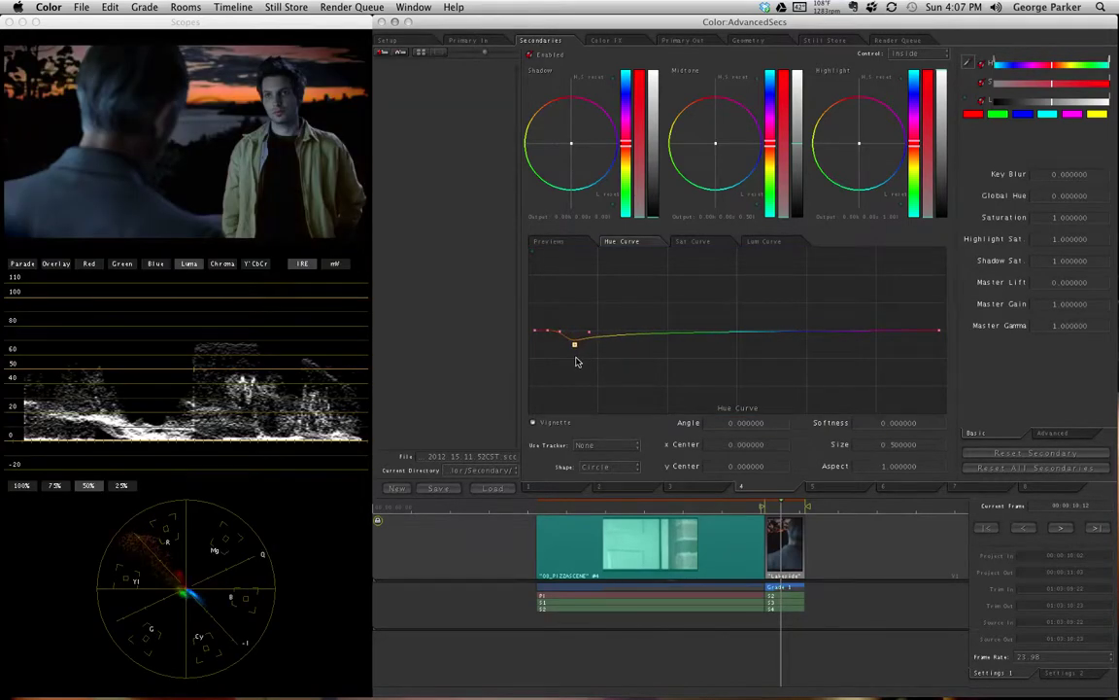
{"action": "mouse_move", "coordinate": [547, 334]}
{"action": "left_mouse_down"}
{"action": "mouse_move", "coordinate": [550, 311]}
{"action": "mouse_move", "coordinate": [551, 331]}
{"action": "left_mouse_up"}
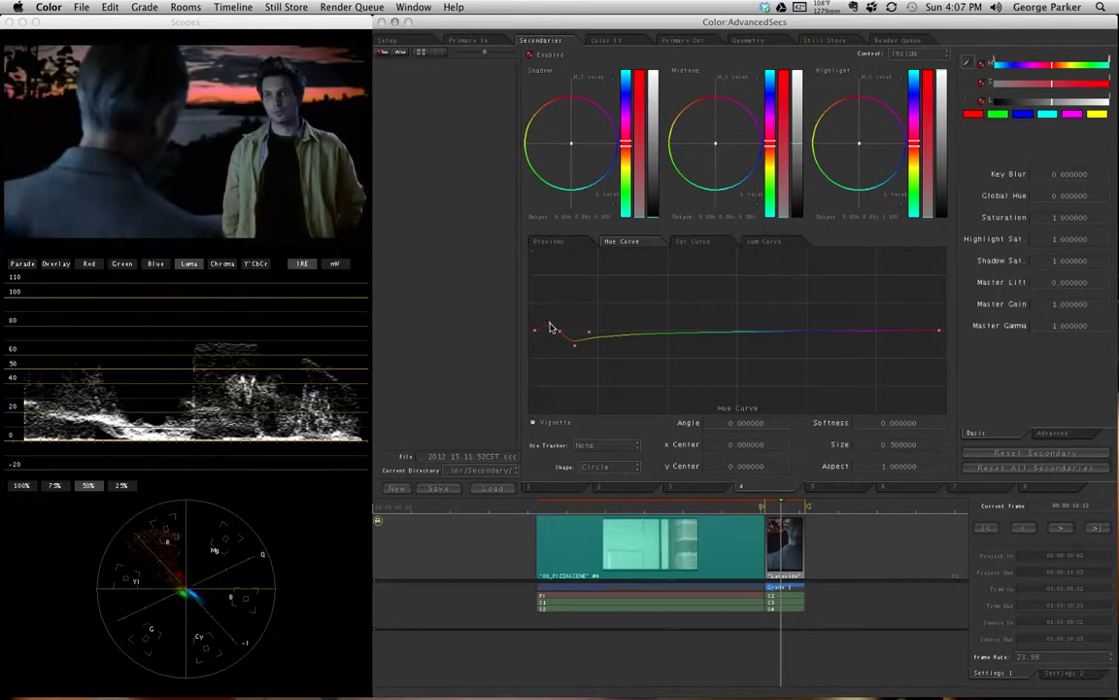
{"action": "left_click_drag", "start_coordinate": [575, 347], "coordinate": [574, 345]}
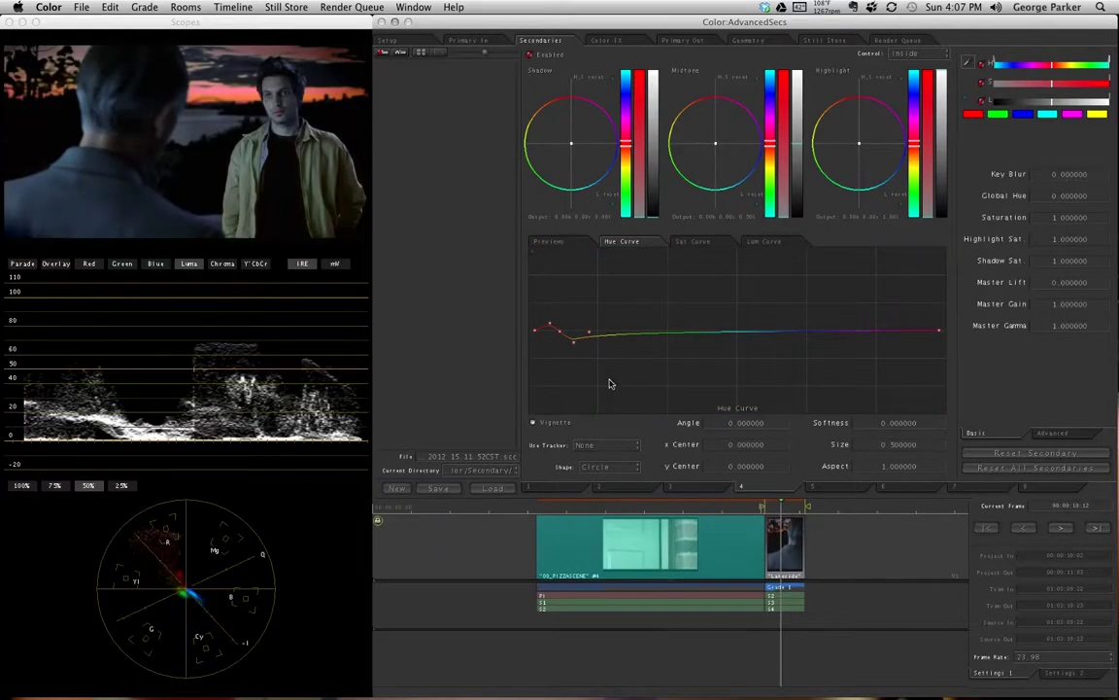
{"action": "left_click", "coordinate": [590, 332]}
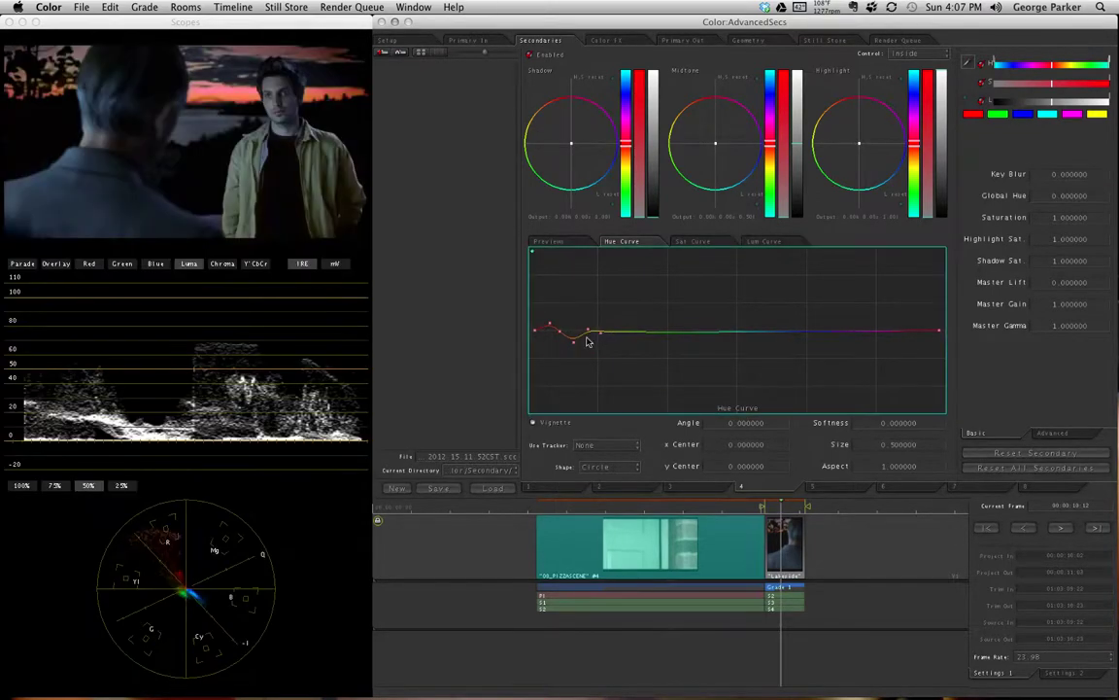
{"action": "left_click_drag", "start_coordinate": [550, 324], "coordinate": [543, 320]}
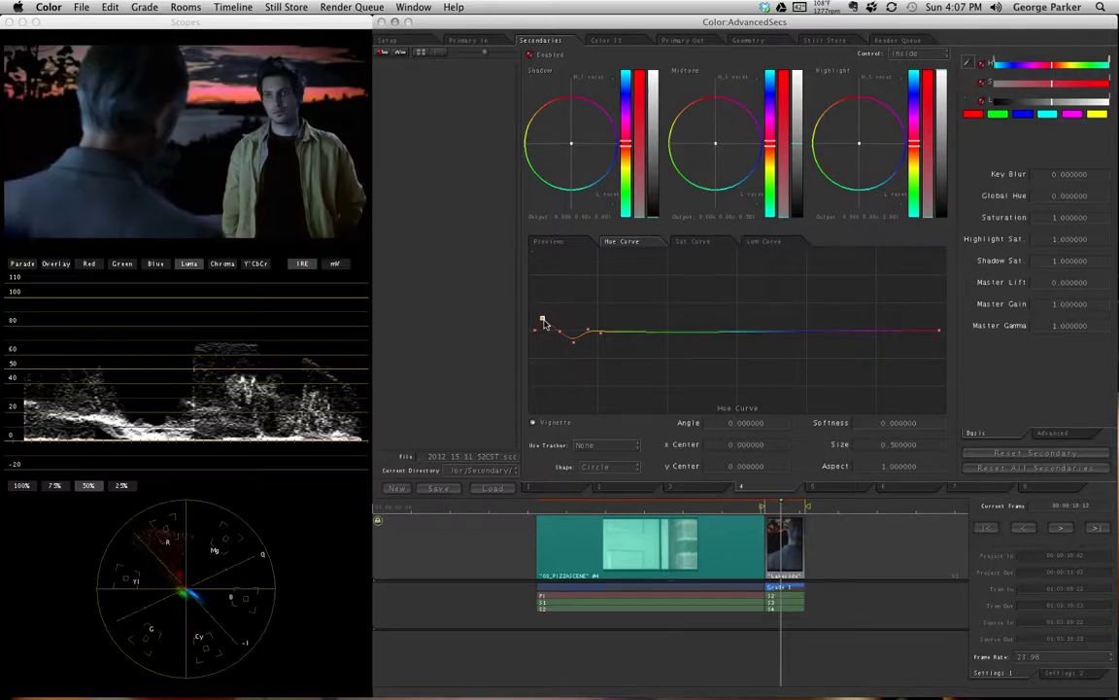
Step: On secondary 4's saturation curve, add control points from orange to yellow and raise the orange point to boost the sunset's saturation
{"action": "left_click", "coordinate": [692, 242]}
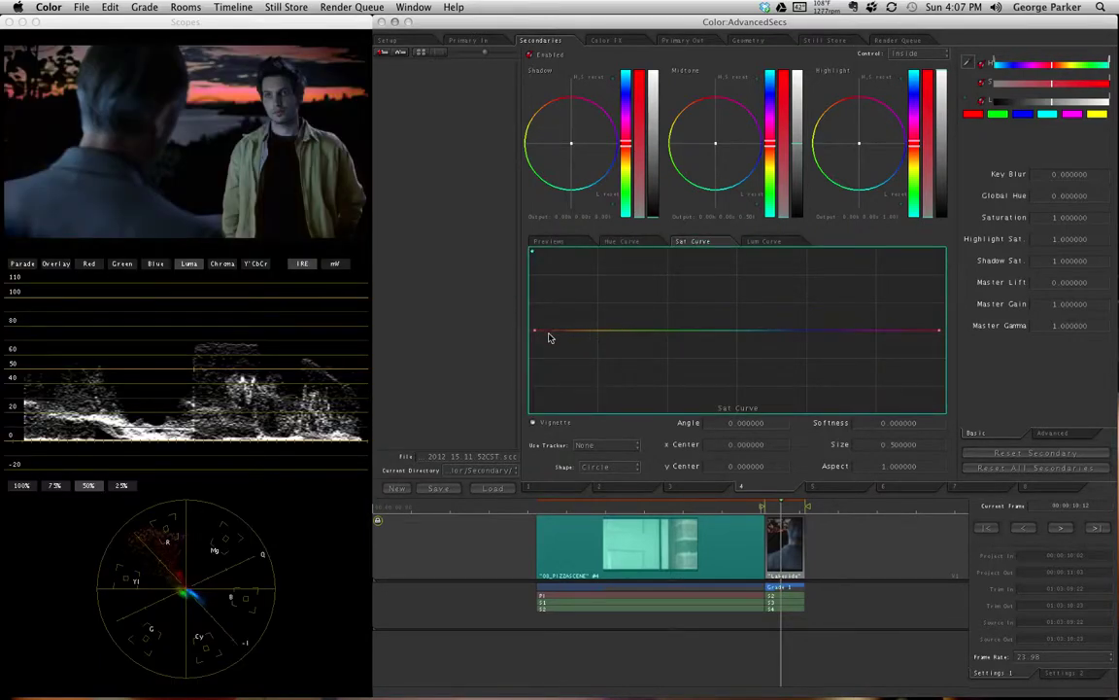
{"action": "left_click", "coordinate": [584, 331]}
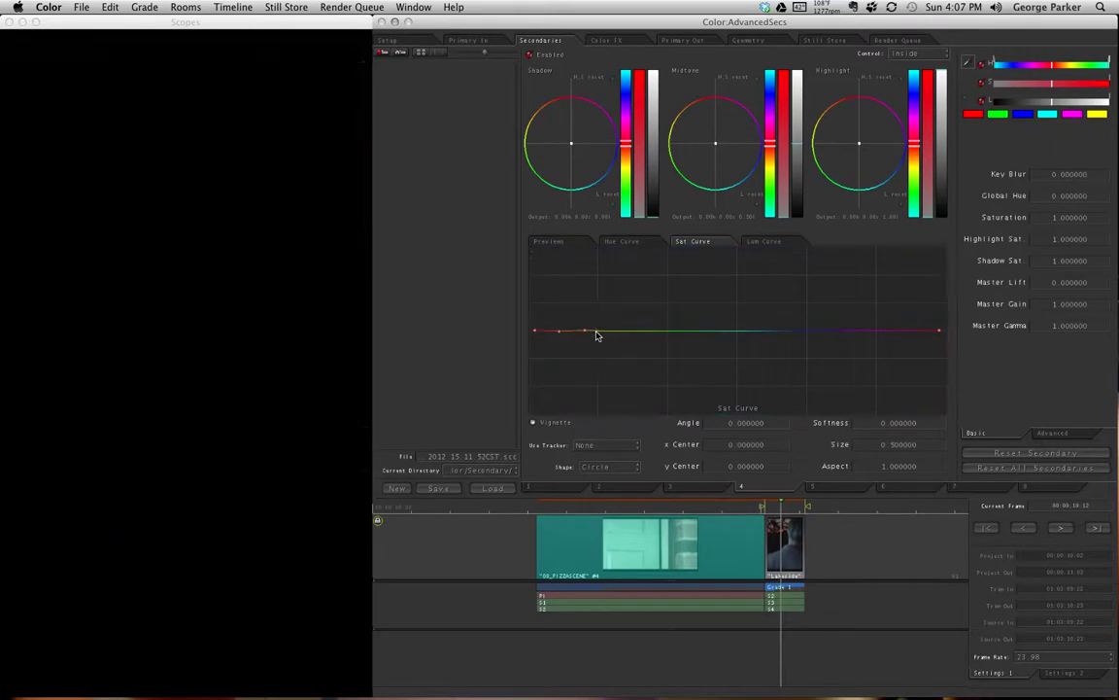
{"action": "left_click_drag", "start_coordinate": [557, 333], "coordinate": [563, 296]}
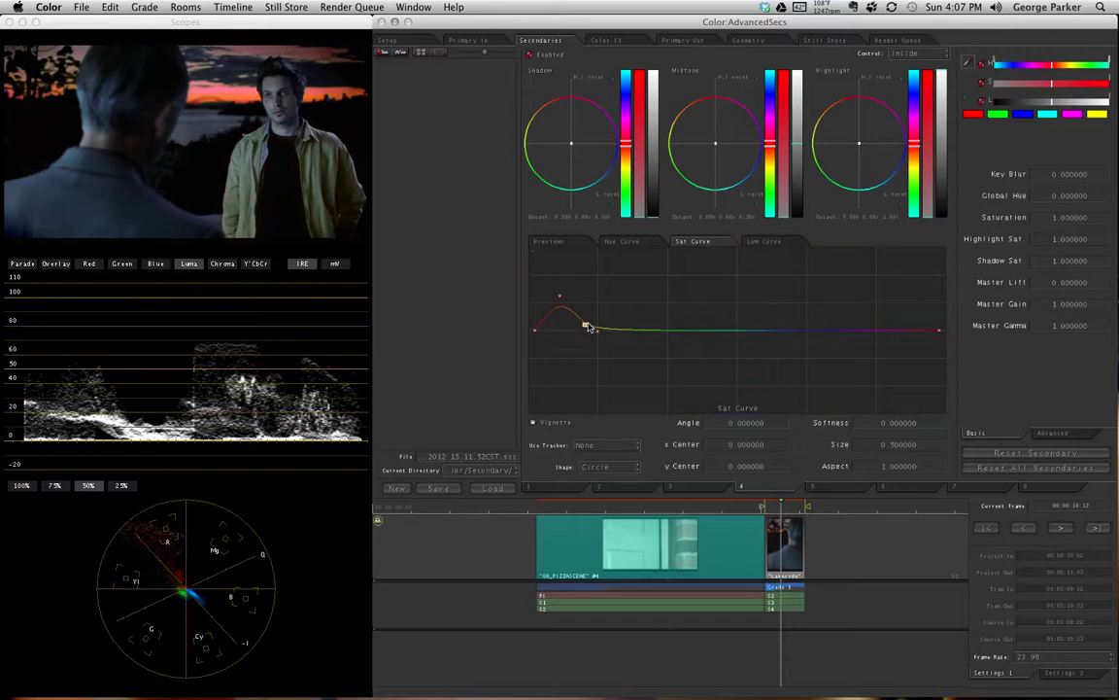
Step: Add points in the blue-purple range of the saturation curve, pull the magenta range down, and raise the red-orange peak further
{"action": "left_click", "coordinate": [821, 332]}
{"action": "left_click", "coordinate": [838, 333]}
{"action": "left_click_drag", "start_coordinate": [891, 334], "coordinate": [891, 396]}
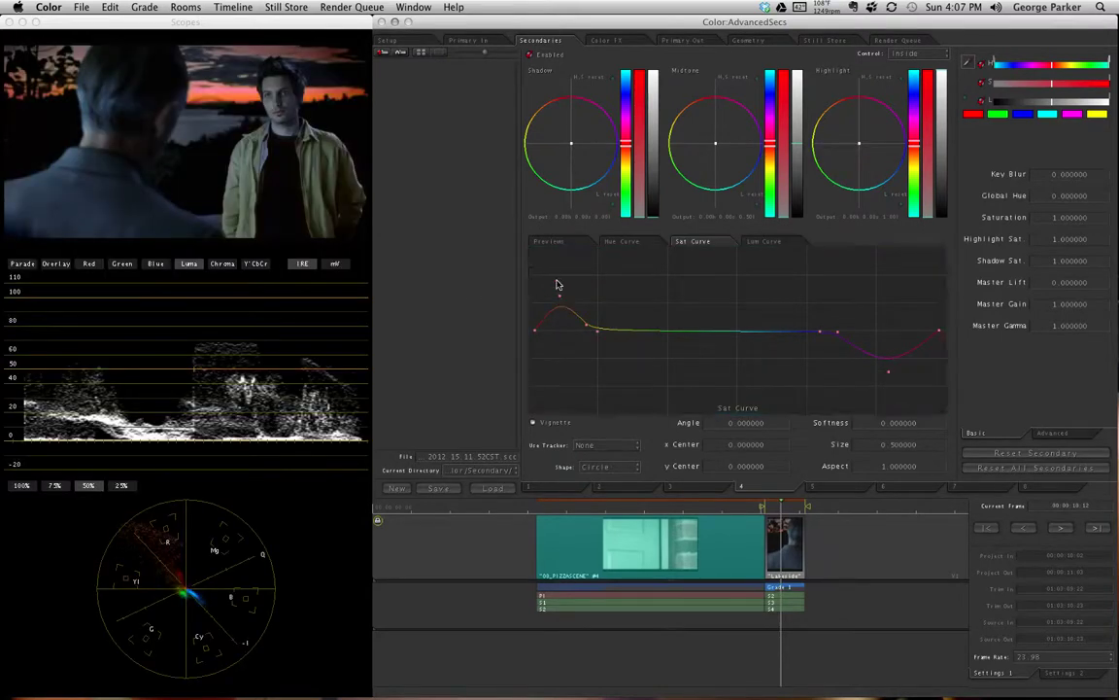
{"action": "left_click_drag", "start_coordinate": [562, 299], "coordinate": [556, 283]}
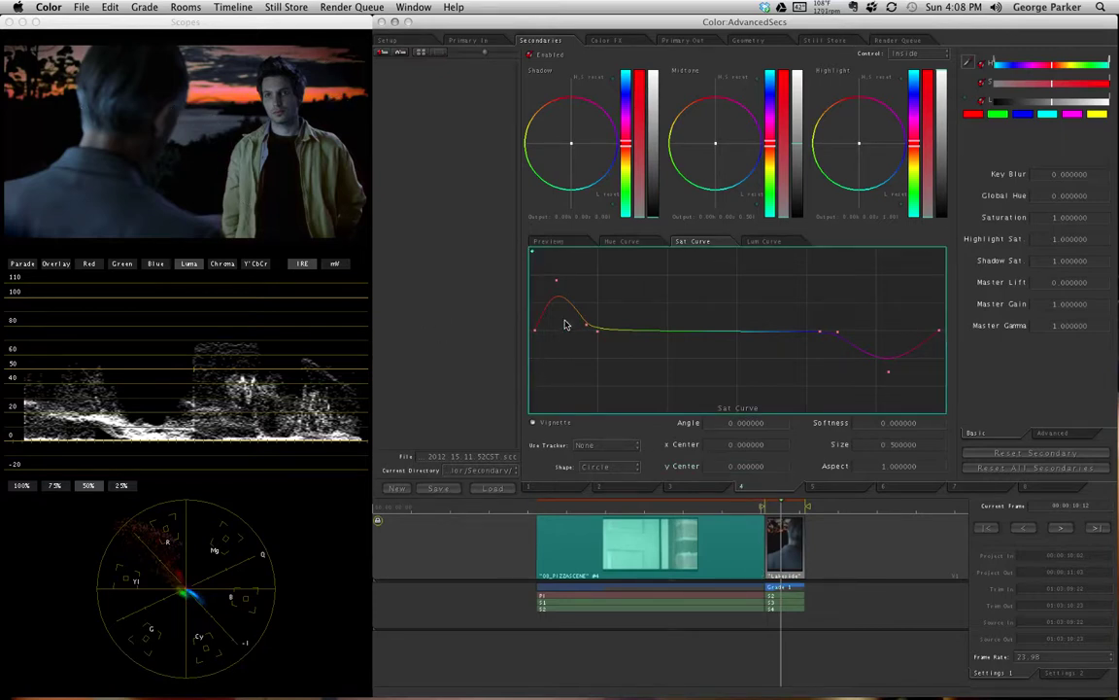
Step: Review secondary 4's hue, saturation and luma curves and its preview, and compare them with the settings of secondaries 1 to 3
{"action": "left_click", "coordinate": [633, 243]}
{"action": "left_click", "coordinate": [682, 249]}
{"action": "left_click", "coordinate": [757, 245]}
{"action": "left_click", "coordinate": [645, 243]}
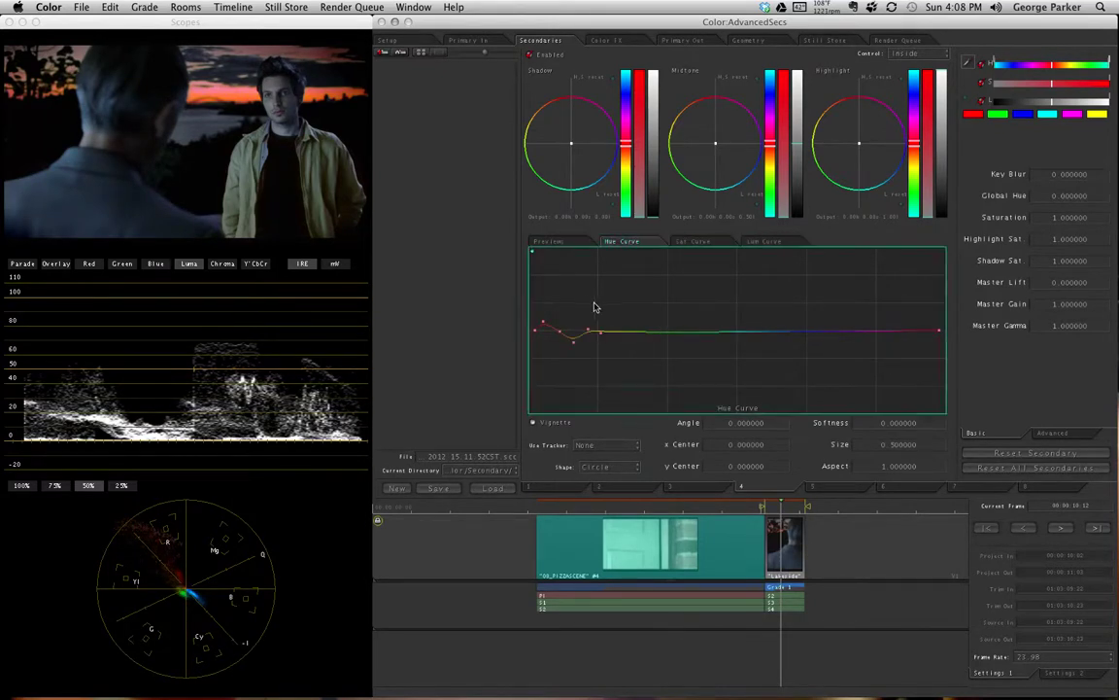
{"action": "left_click", "coordinate": [574, 242]}
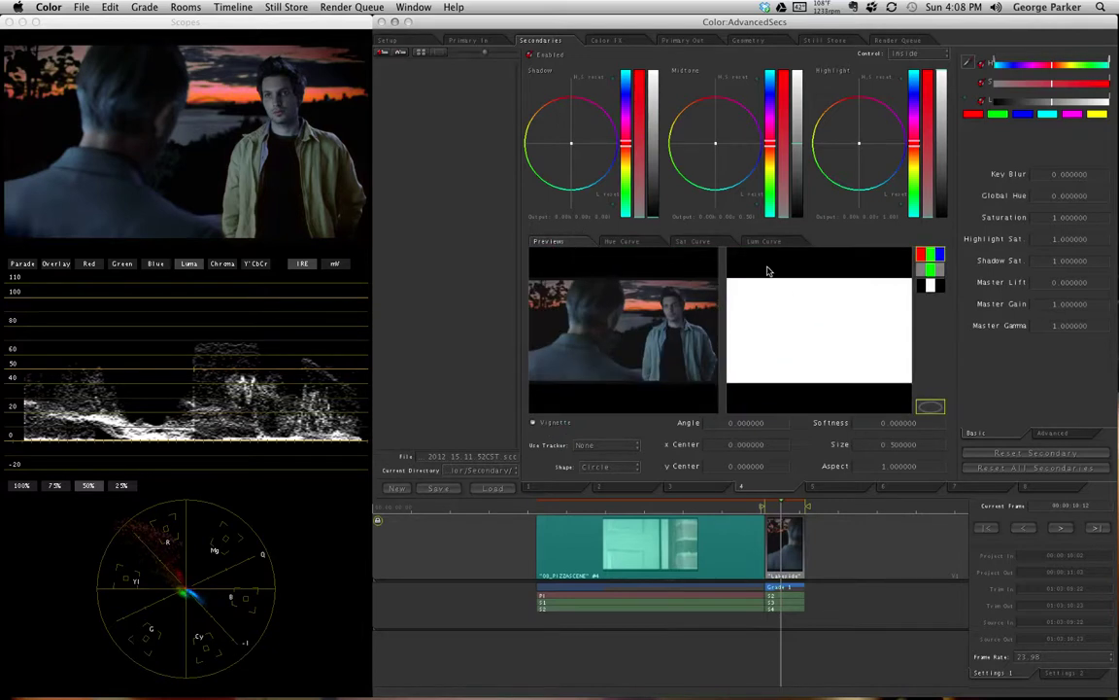
{"action": "left_click", "coordinate": [637, 242]}
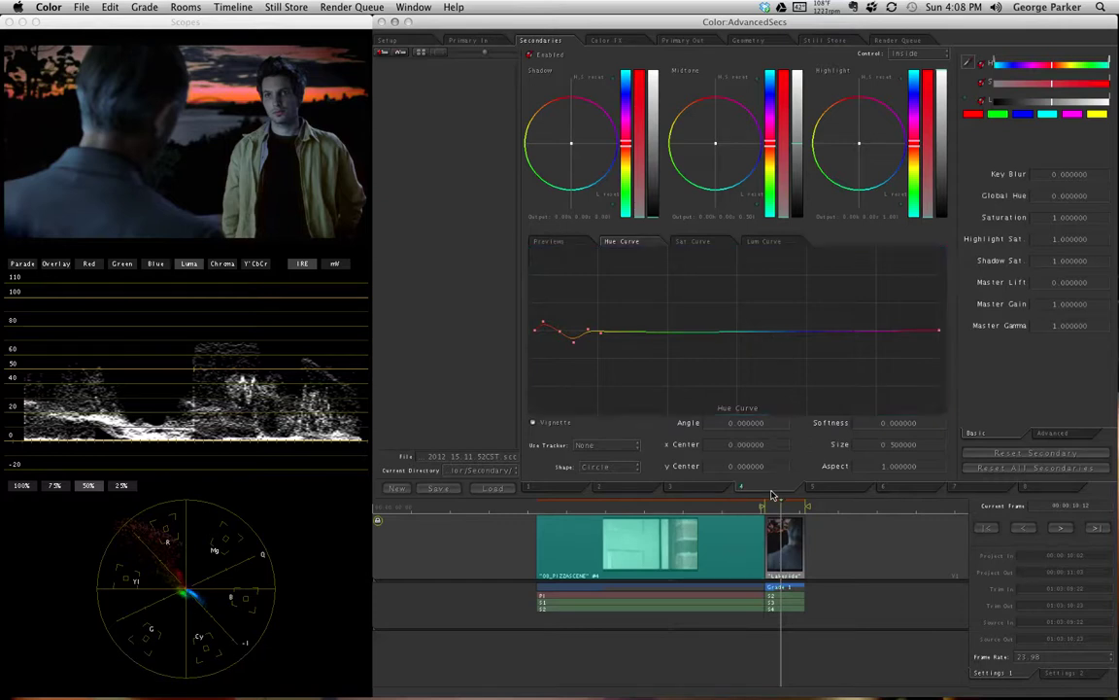
{"action": "left_click", "coordinate": [631, 489]}
{"action": "left_click", "coordinate": [563, 489]}
{"action": "left_click", "coordinate": [631, 489]}
{"action": "left_click", "coordinate": [700, 490]}
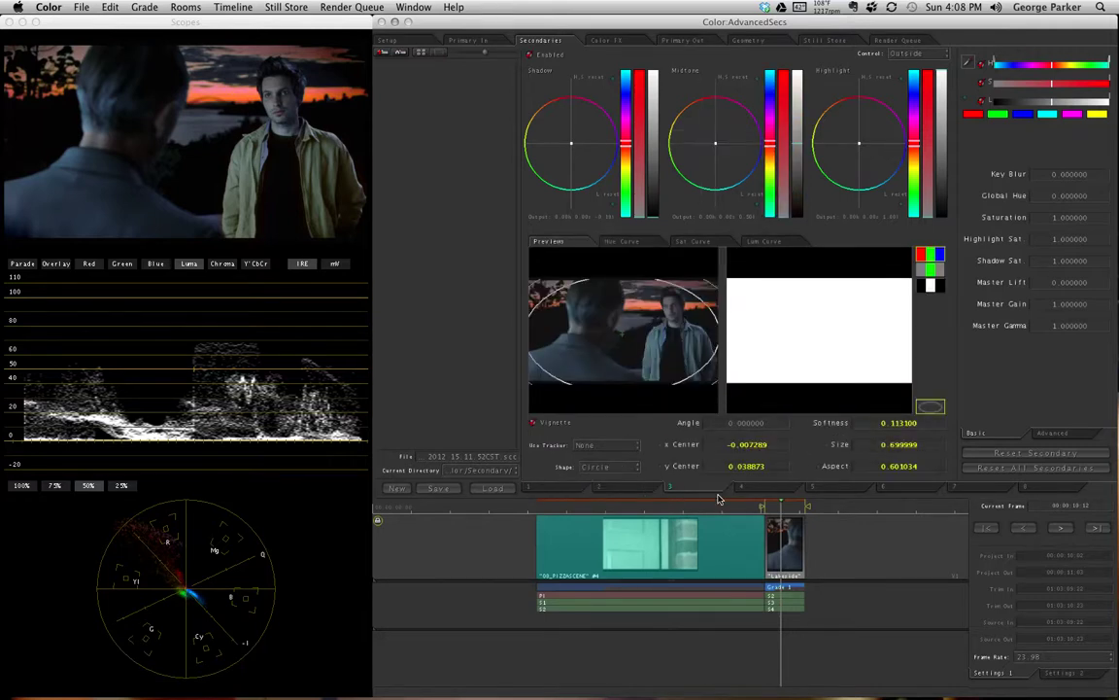
{"action": "left_click", "coordinate": [771, 492]}
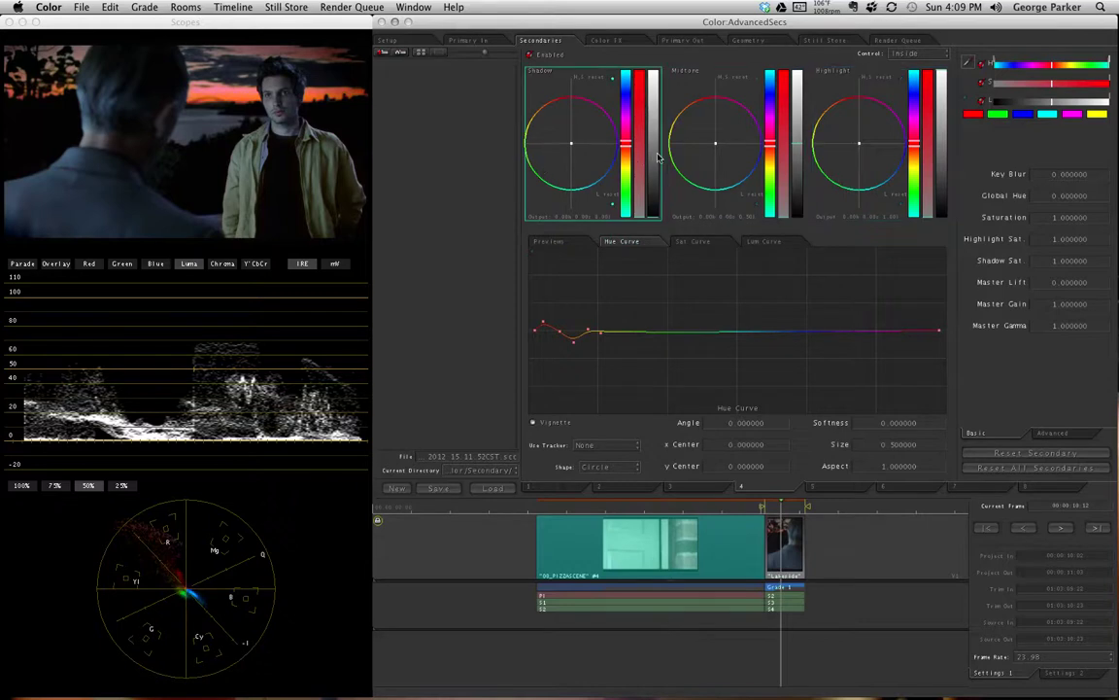
{"action": "left_click", "coordinate": [560, 241]}
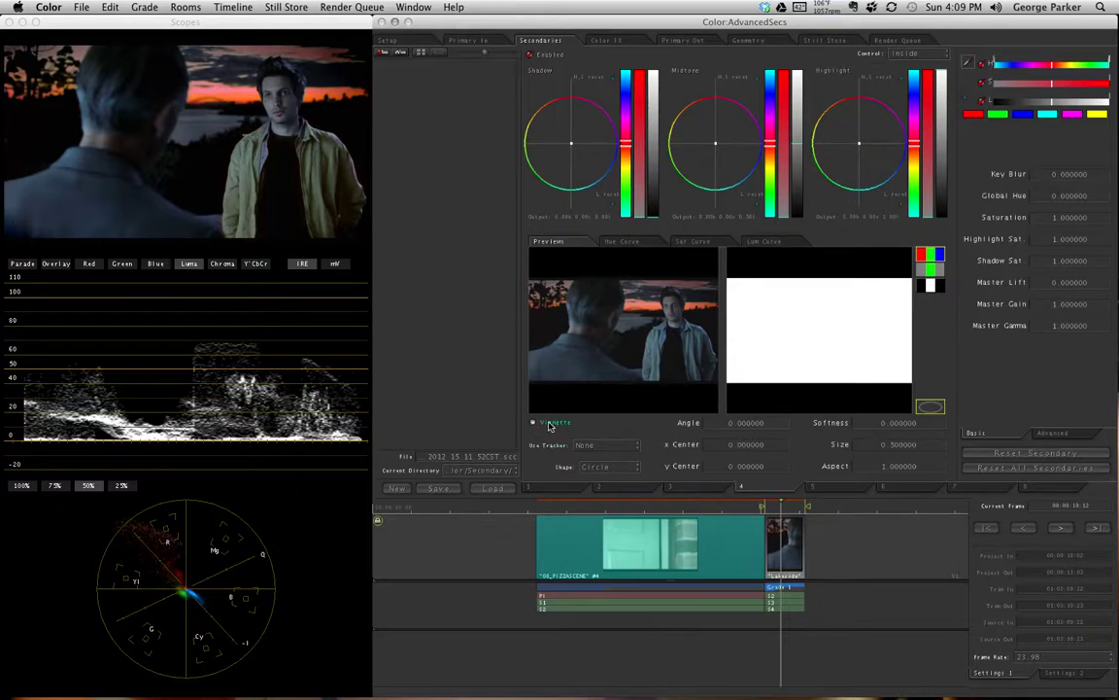
{"action": "left_click", "coordinate": [707, 242]}
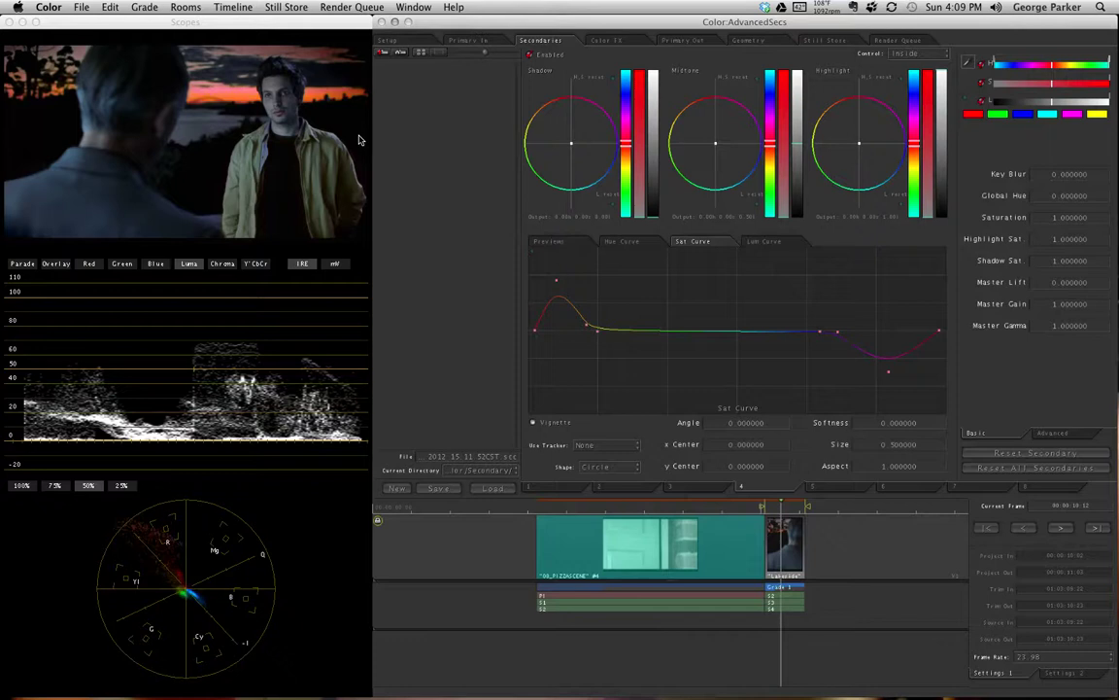
{"action": "left_click", "coordinate": [150, 27]}
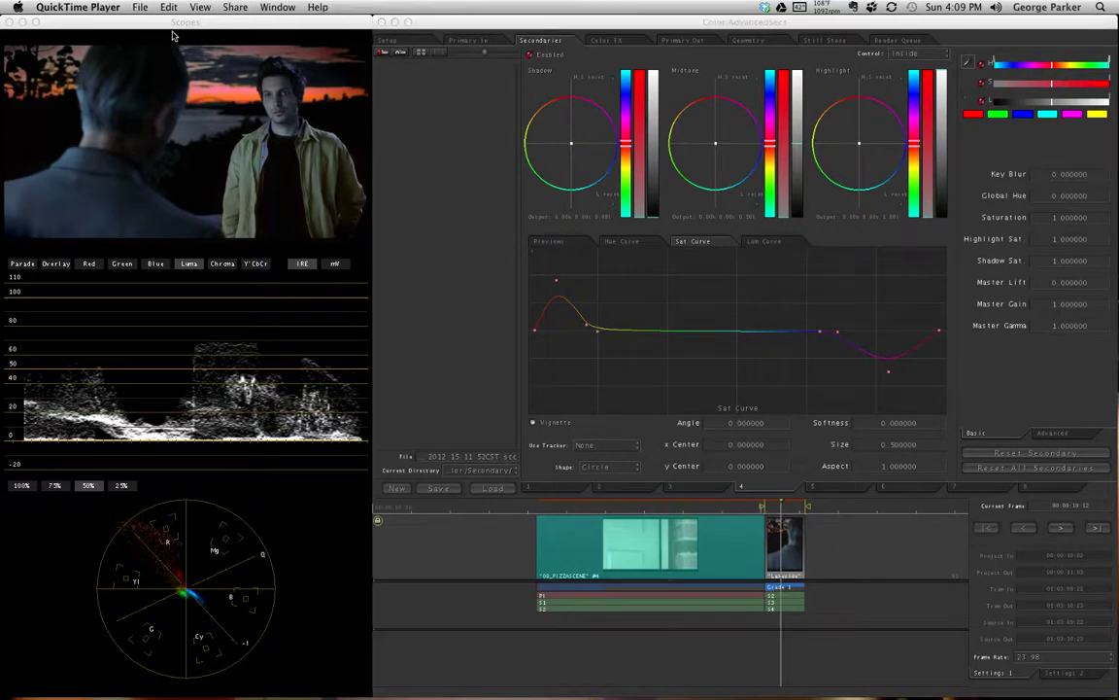